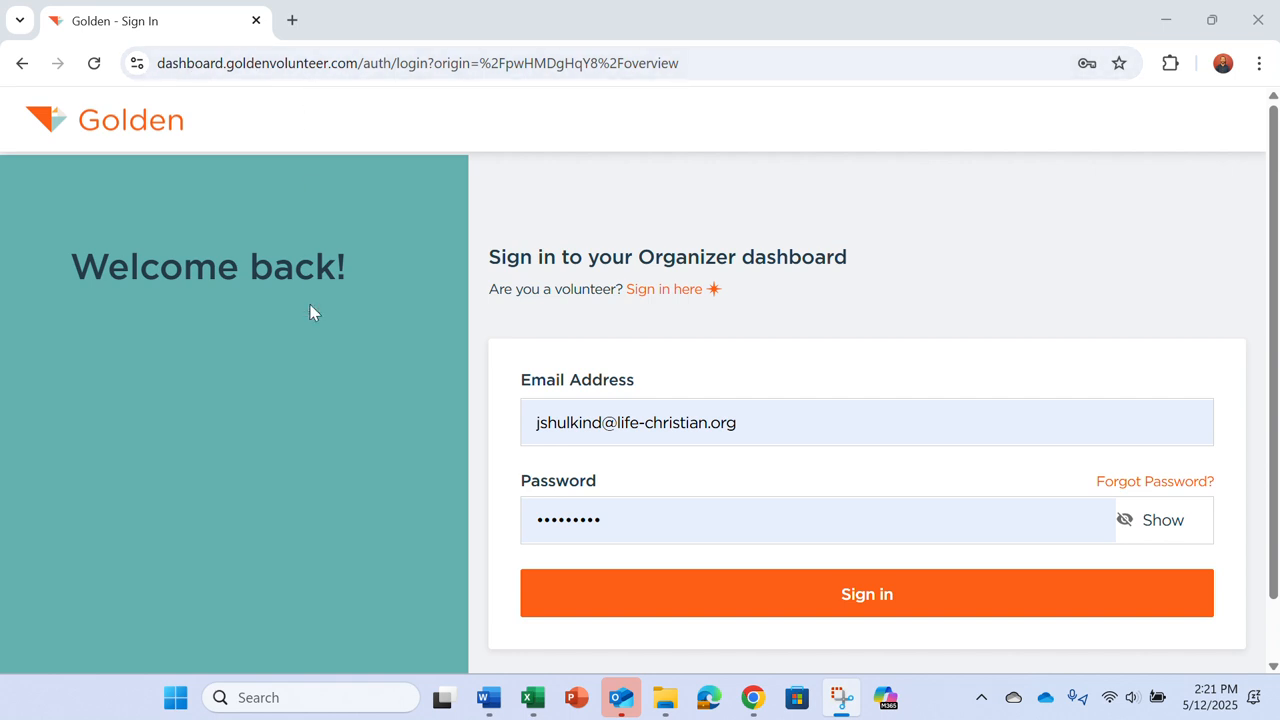
# Step: Sign in to Golden's organizer dashboard with the pre-filled account details
pyautogui.click(675, 605)
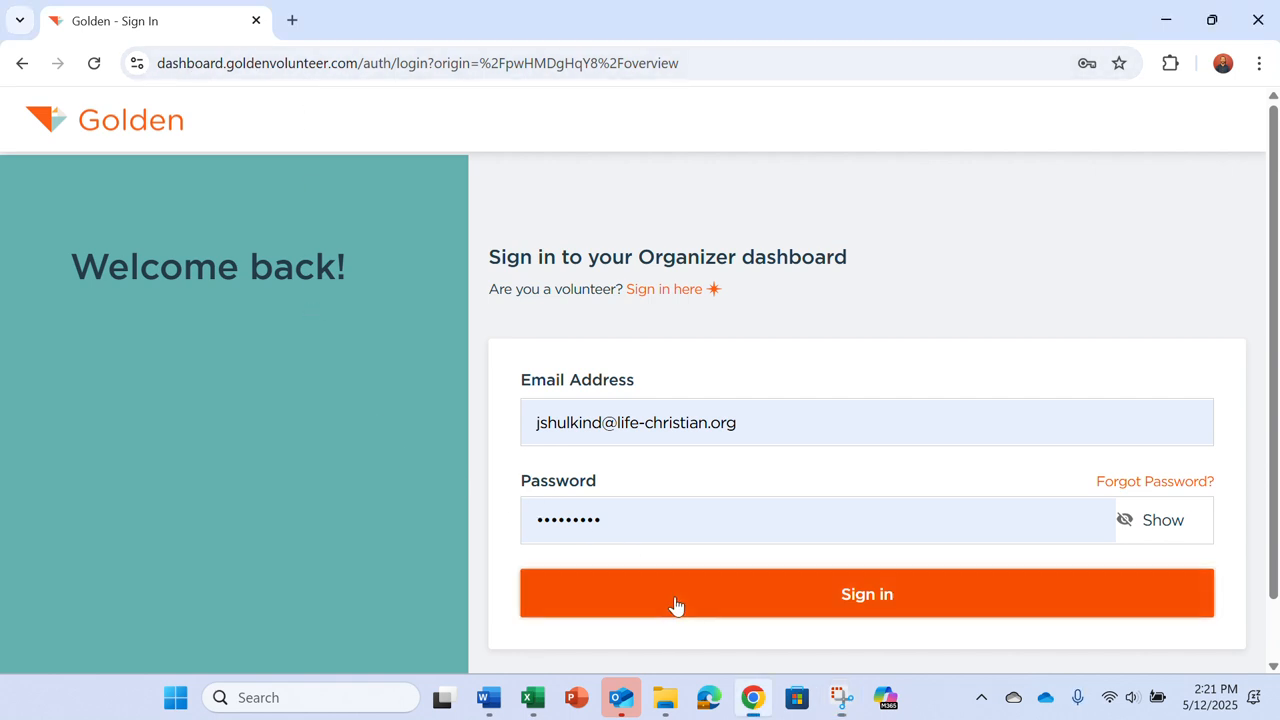
pyautogui.click(675, 605)
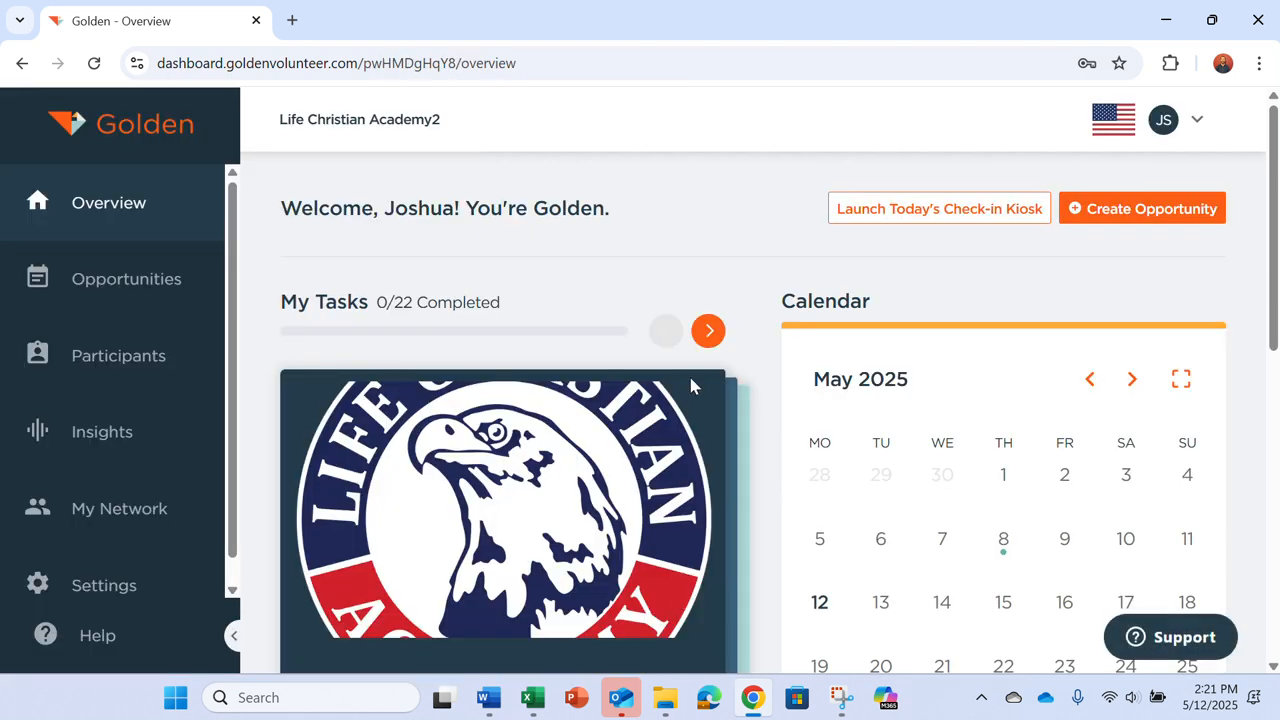
# Step: Scroll through the Overview page, then expand Opportunities in the sidebar to show its sub-pages
pyautogui.scroll(-2, 663, 450)
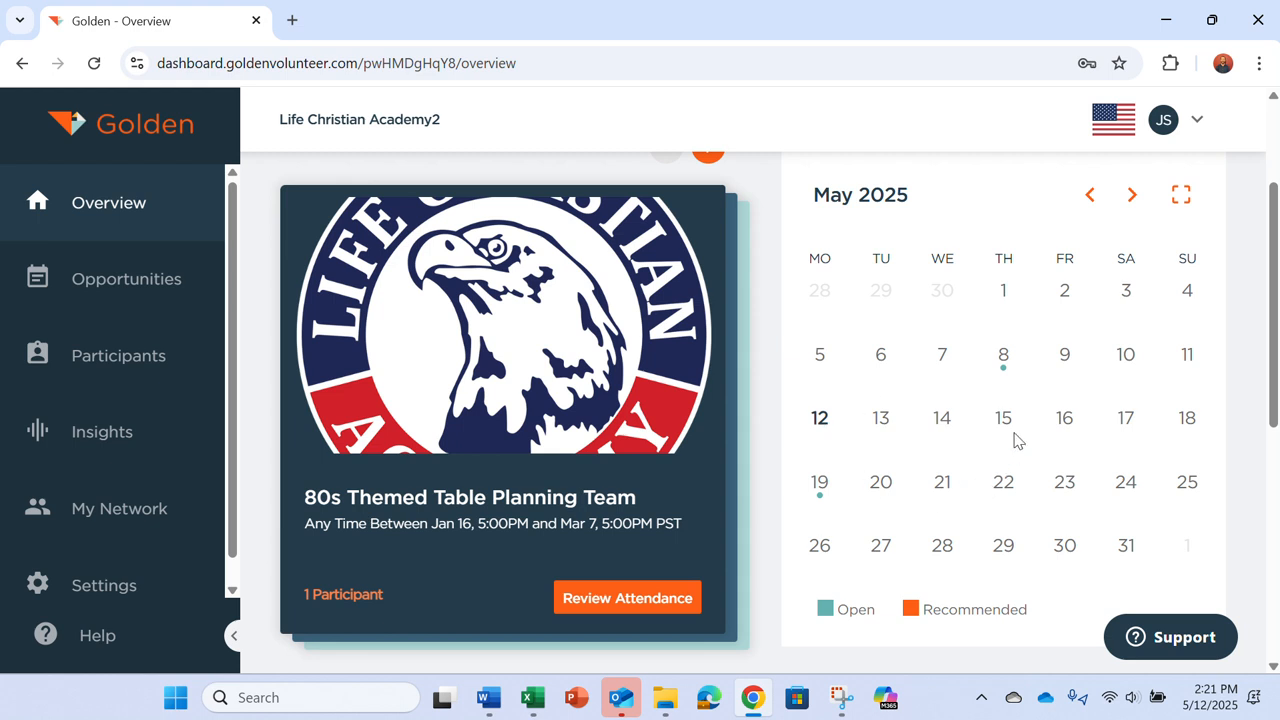
pyautogui.scroll(3, 900, 443)
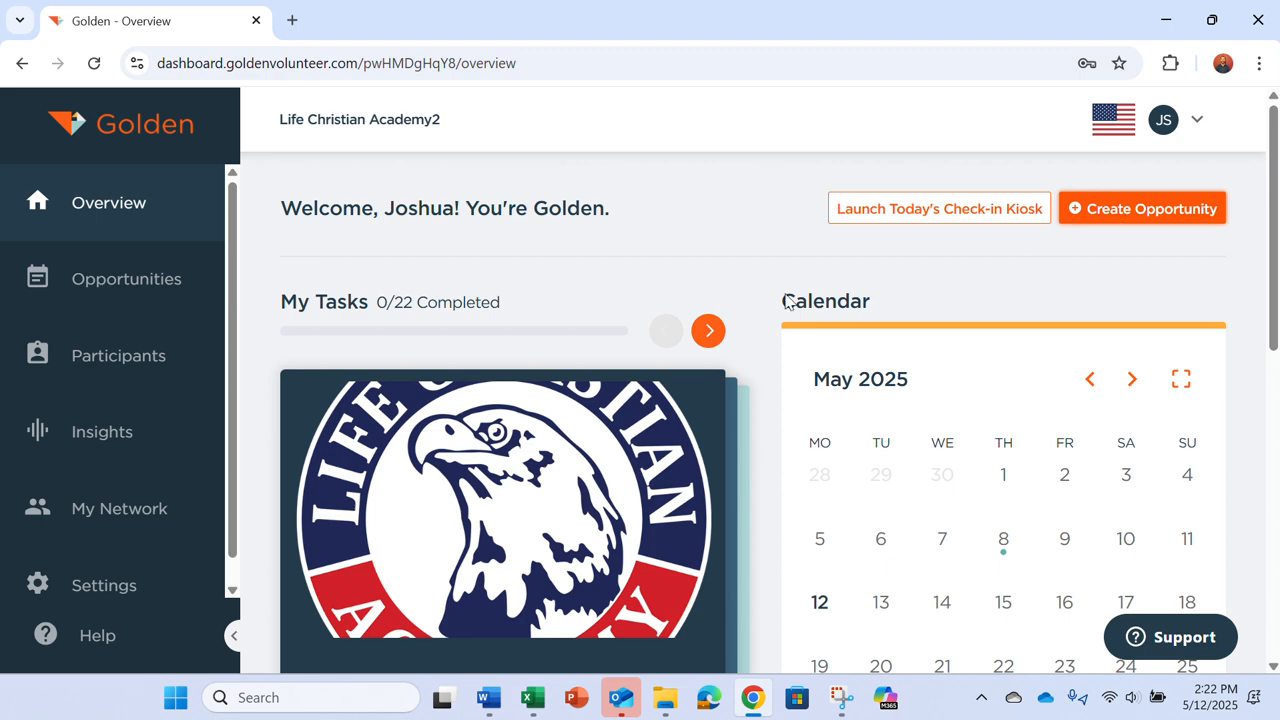
pyautogui.scroll(-3, 668, 270)
pyautogui.scroll(-5, 668, 272)
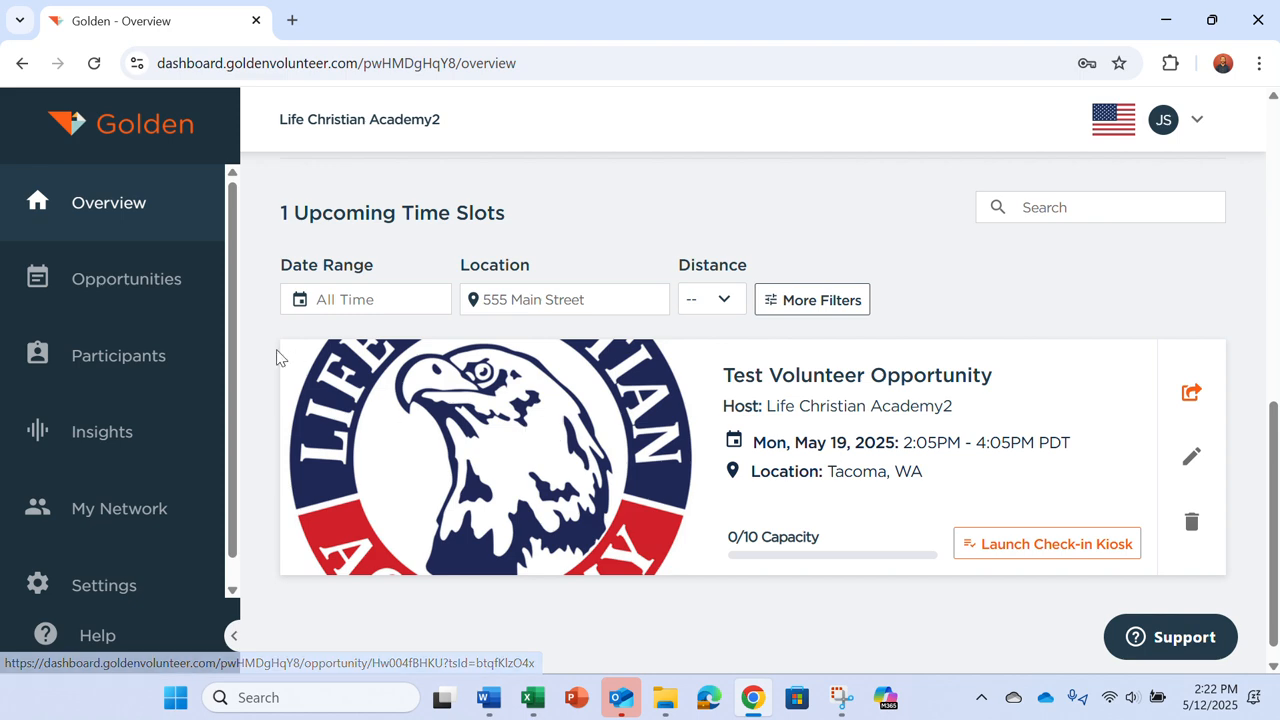
pyautogui.scroll(5, 424, 400)
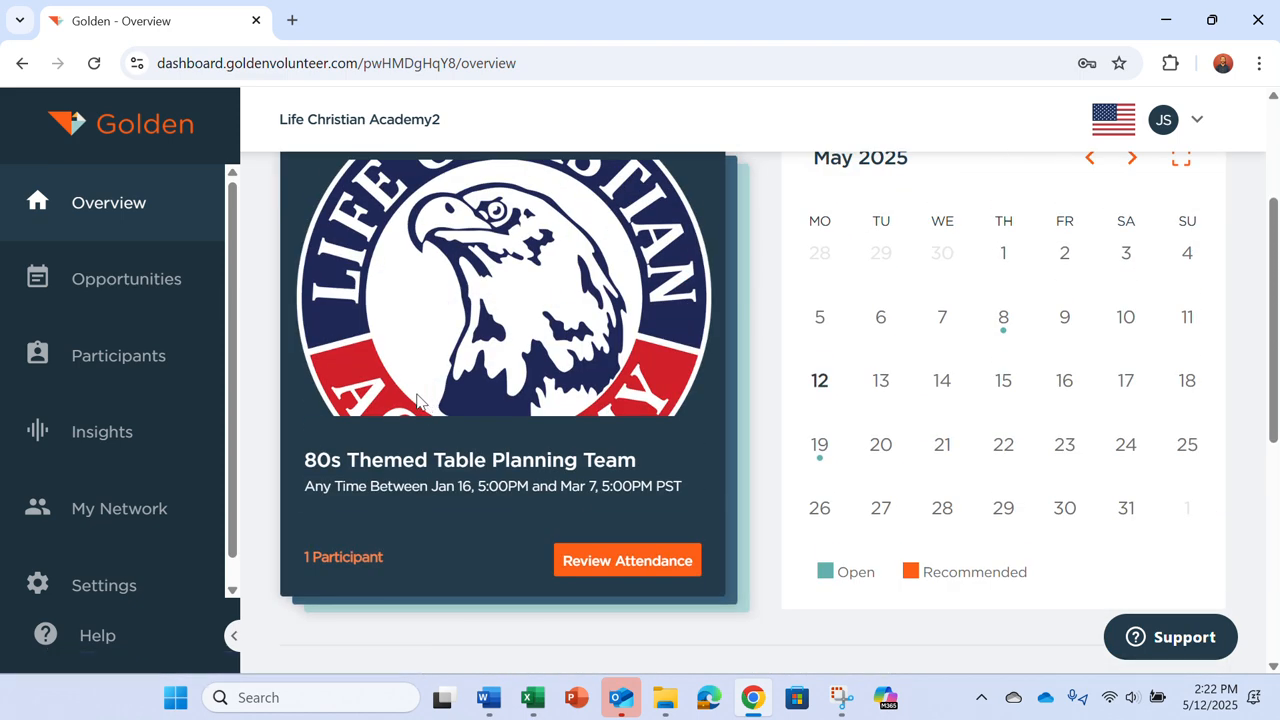
pyautogui.click(127, 281)
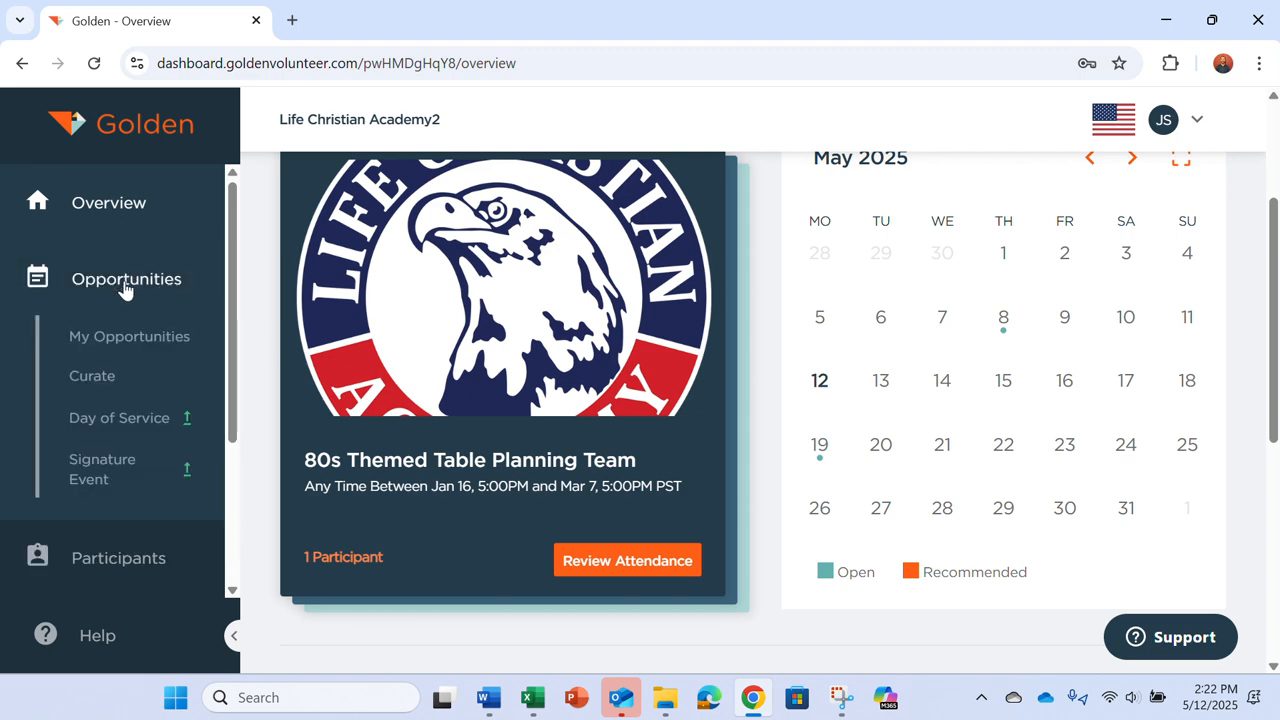
# Step: Open My Opportunities and check the action menus for Test Volunteer Opportunity and Mother-Son Breakfast Set Up
pyautogui.click(114, 338)
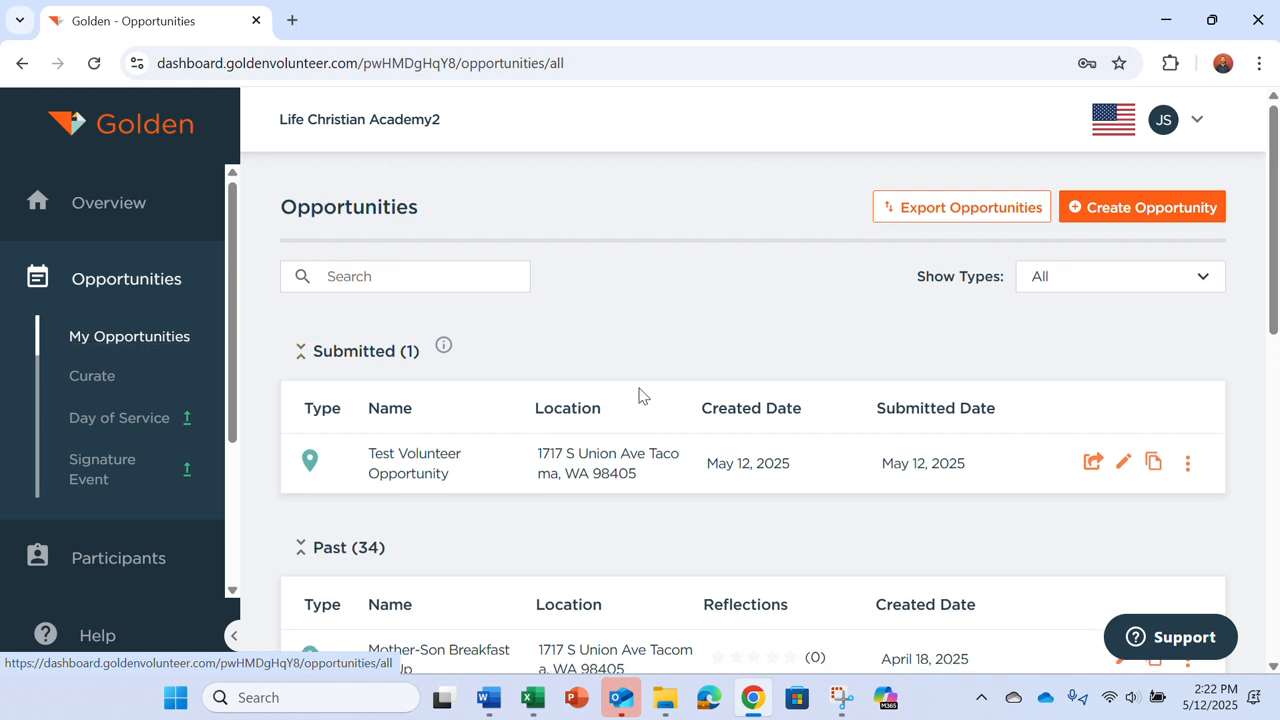
pyautogui.scroll(-1, 640, 395)
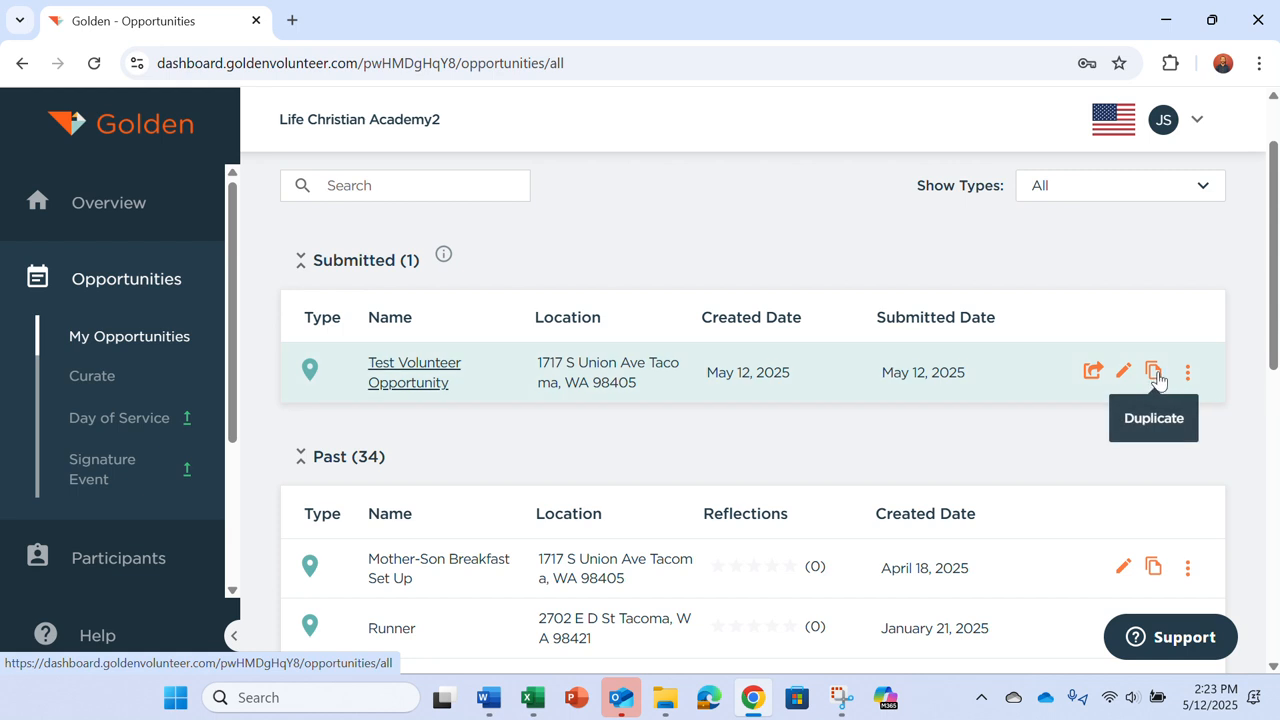
pyautogui.click(1188, 376)
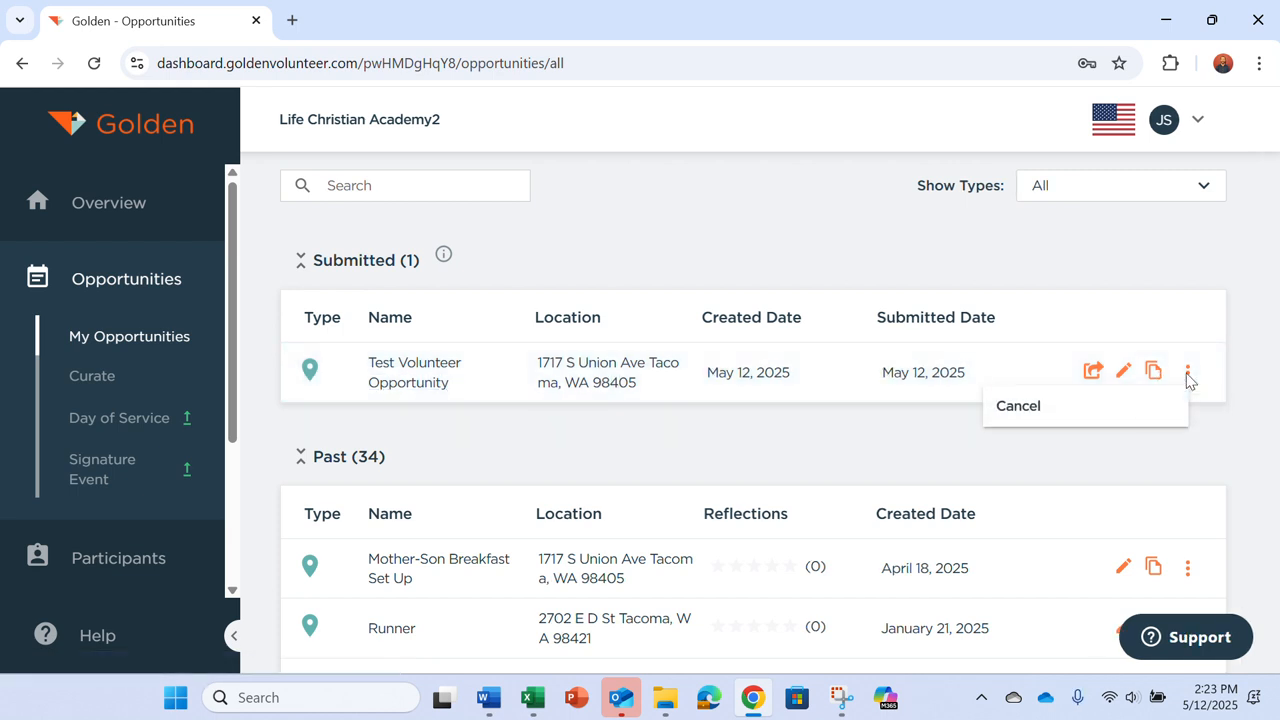
pyautogui.click(1187, 460)
pyautogui.click(1189, 576)
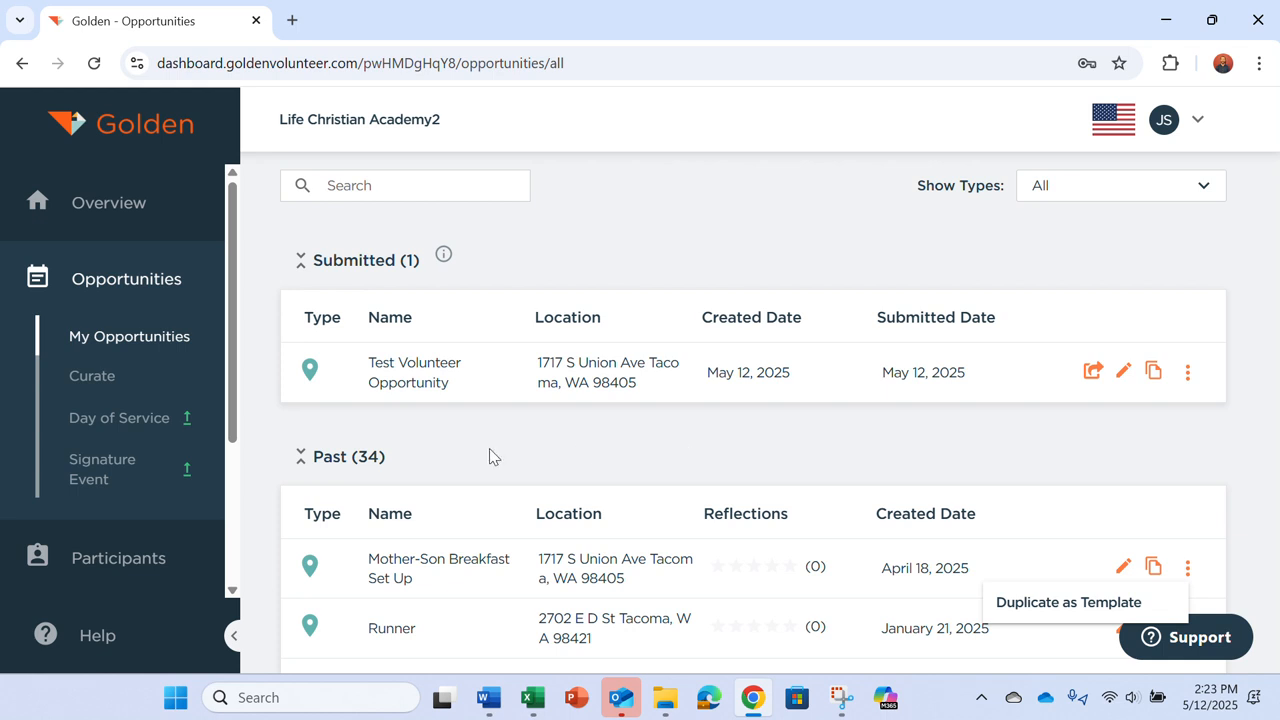
# Step: Open the Participants Manage list, then go to the Insights page
pyautogui.click(112, 560)
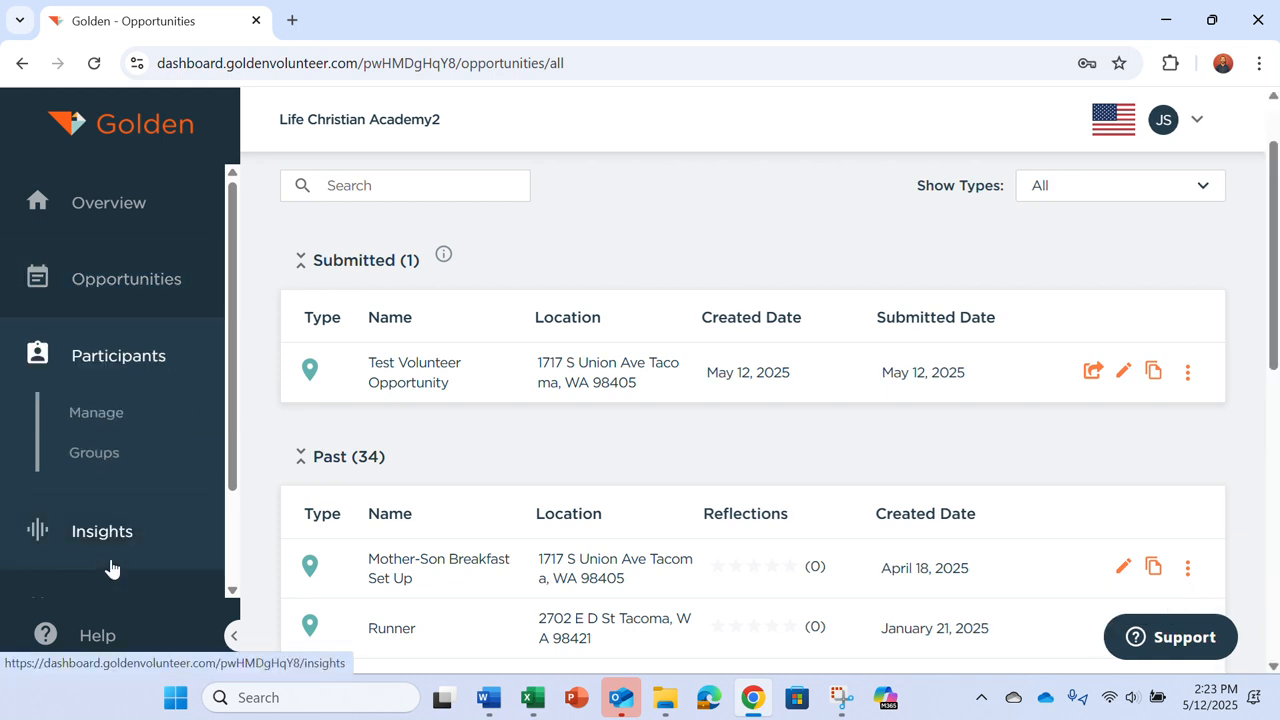
pyautogui.click(108, 418)
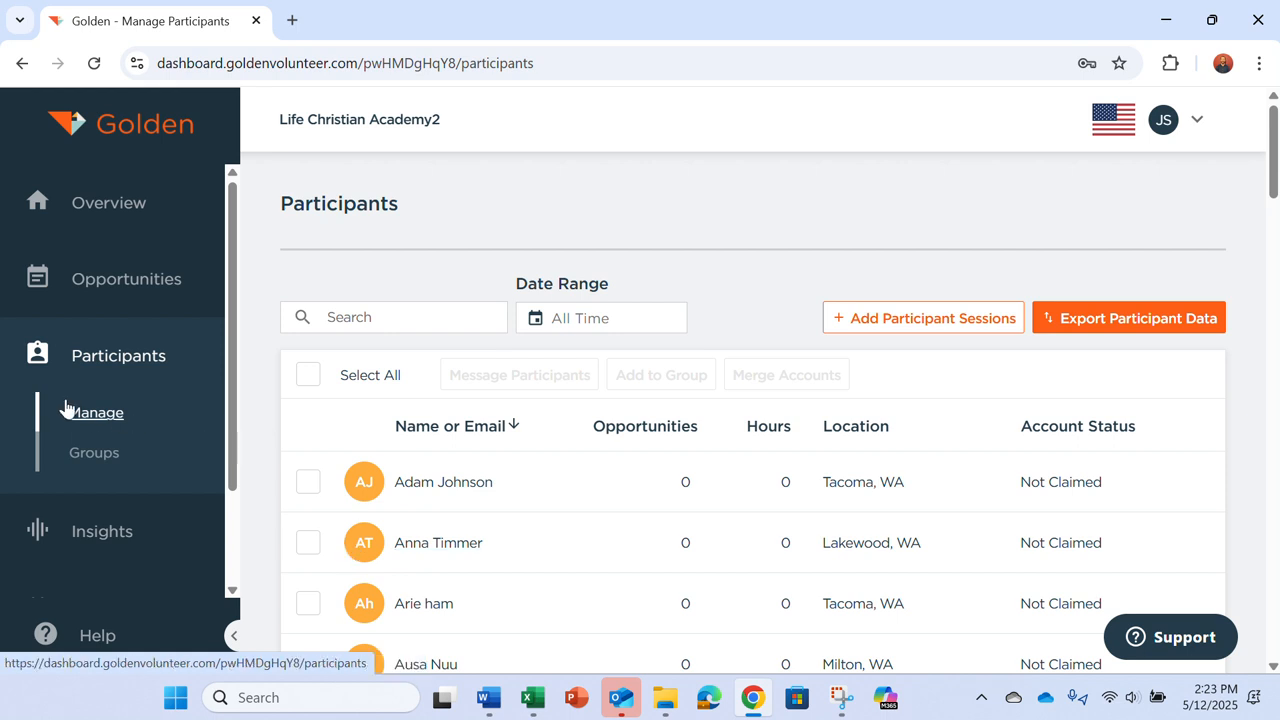
pyautogui.click(101, 533)
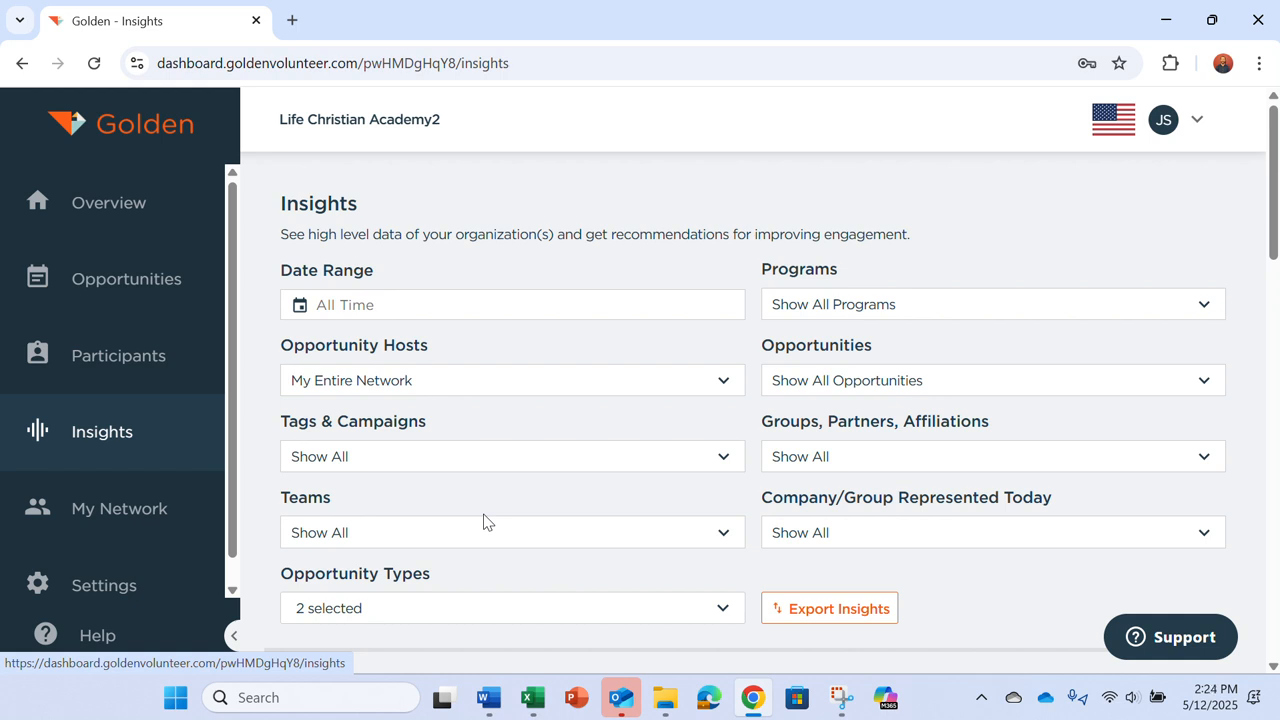
# Step: Check the Opportunities filter, review Insights stats (49 participants, 5.00 hours, $201.40), then expand Settings
pyautogui.click(890, 385)
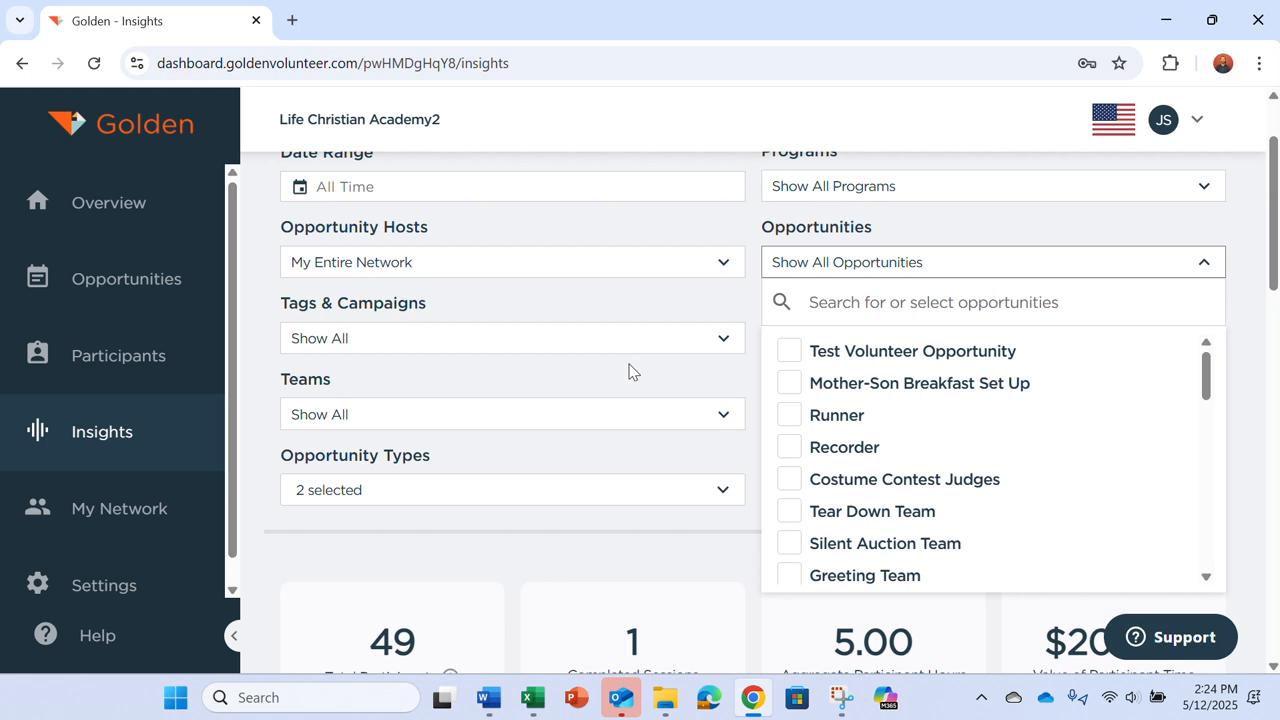
pyautogui.scroll(-3, 629, 371)
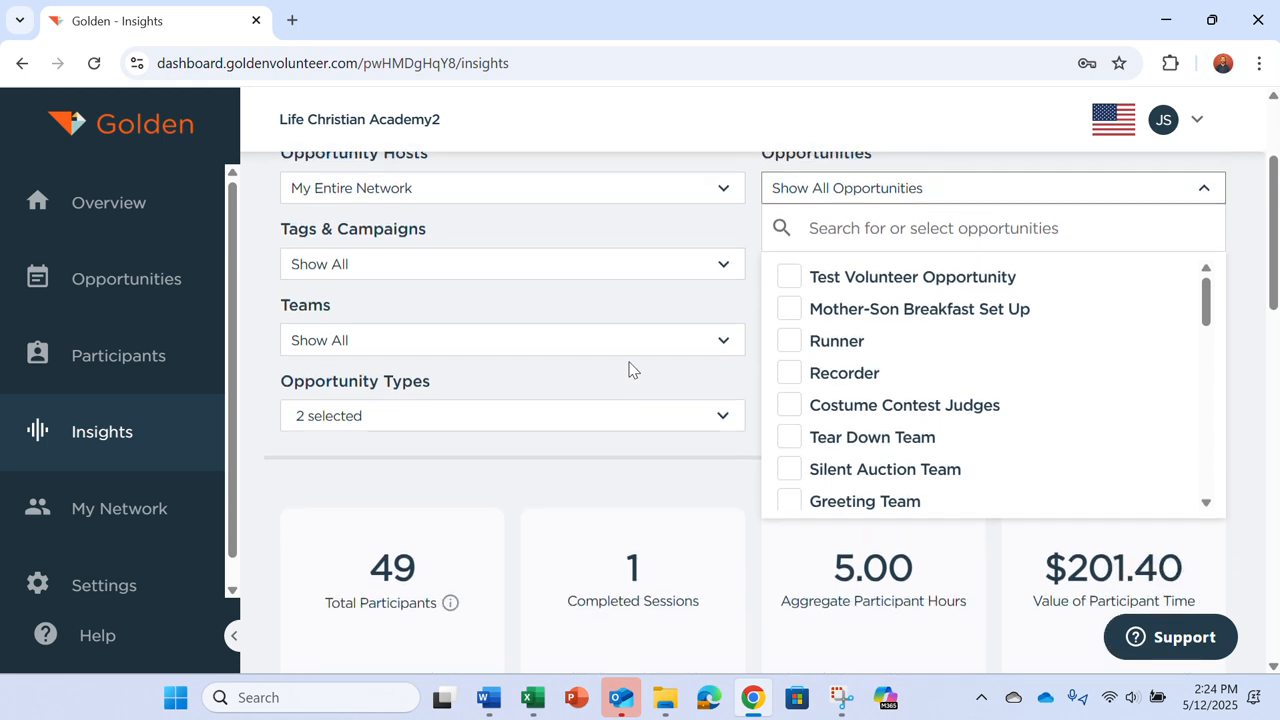
pyautogui.scroll(-1, 629, 371)
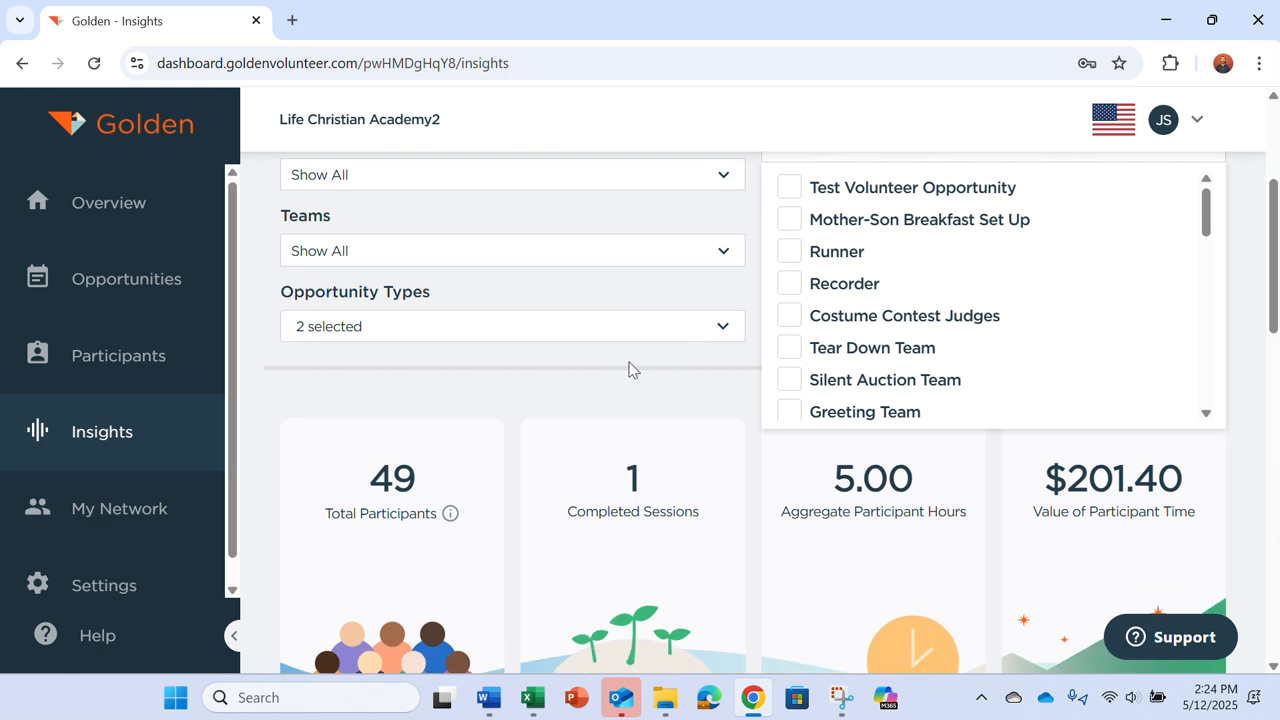
pyautogui.scroll(-1, 629, 371)
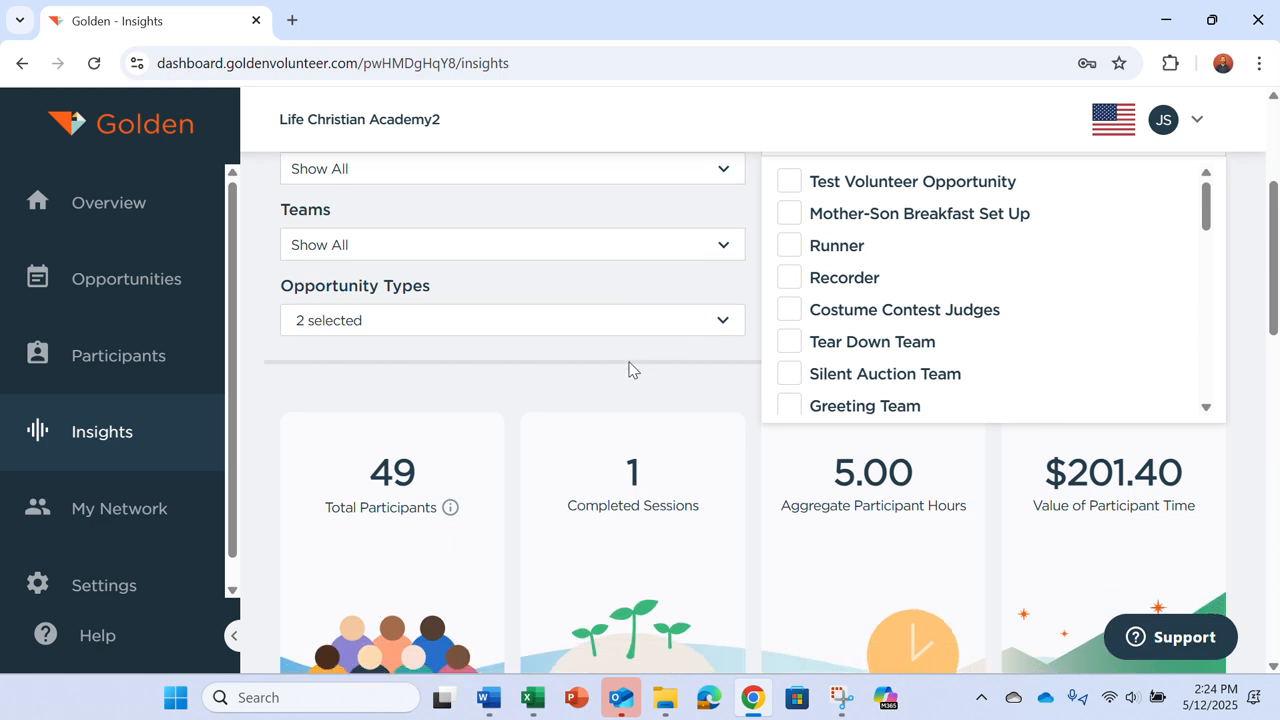
pyautogui.scroll(-2, 629, 371)
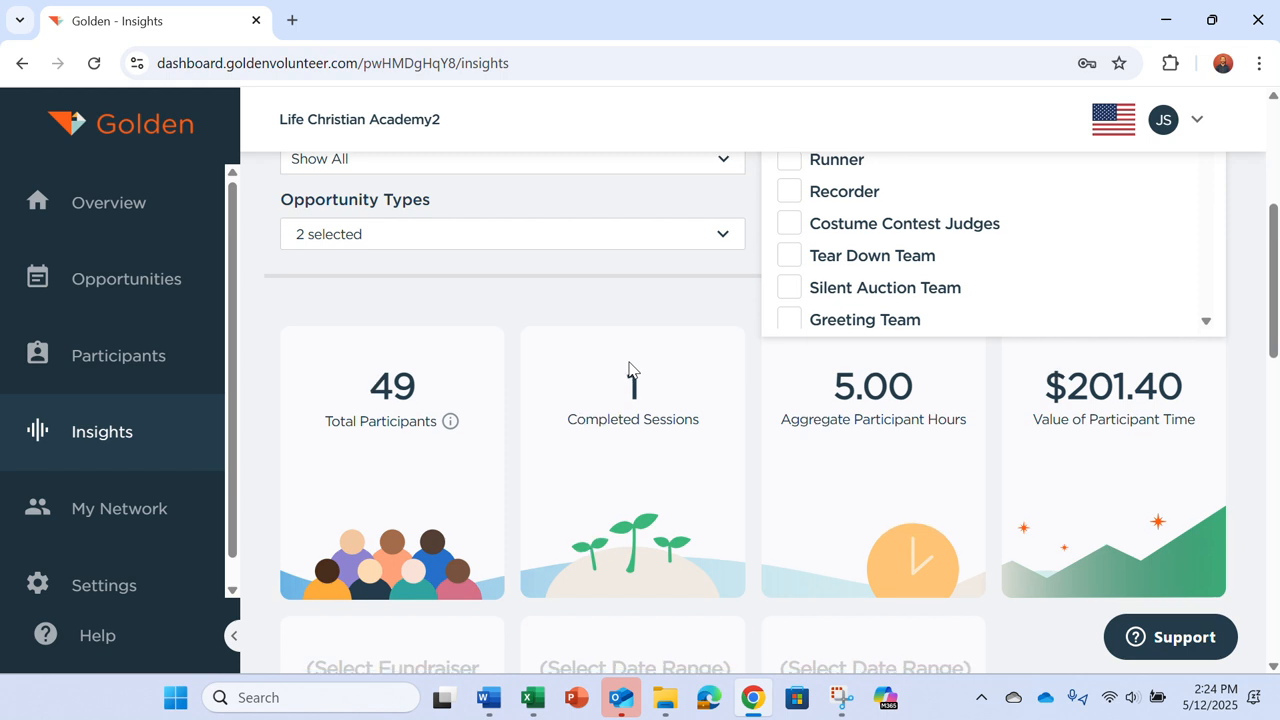
pyautogui.scroll(-2, 629, 371)
pyautogui.scroll(-1, 120, 462)
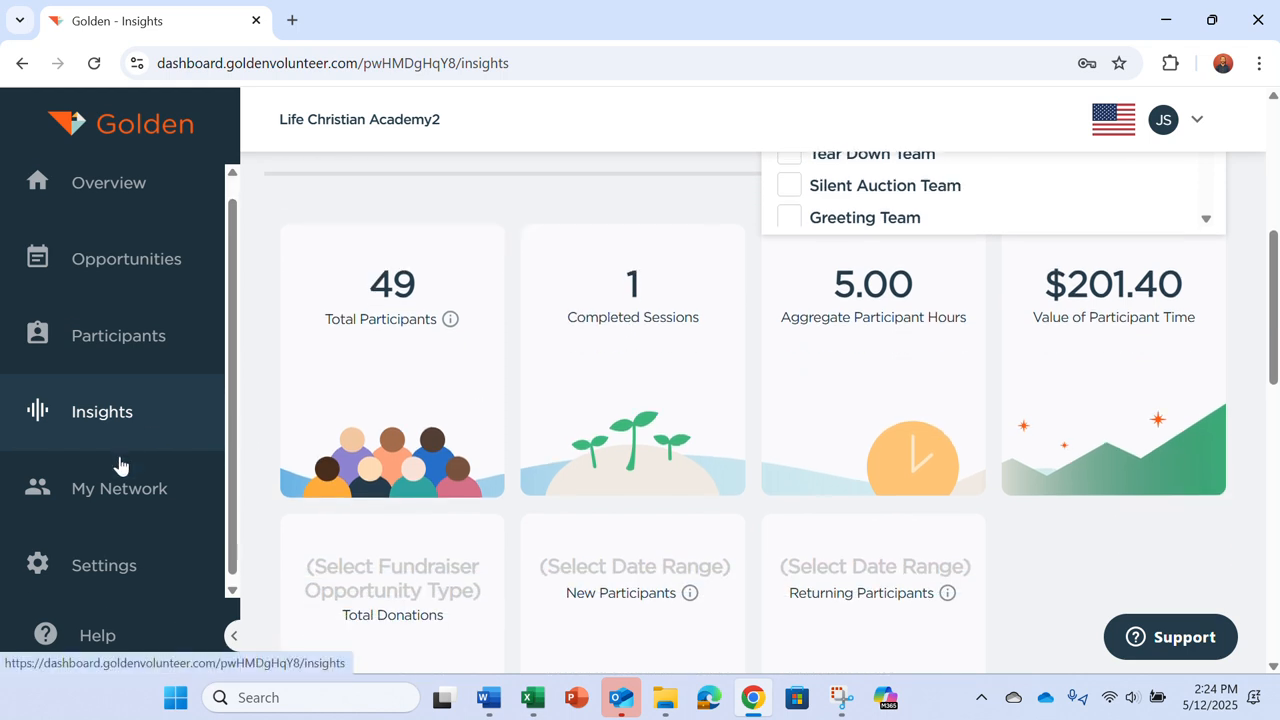
pyautogui.click(106, 562)
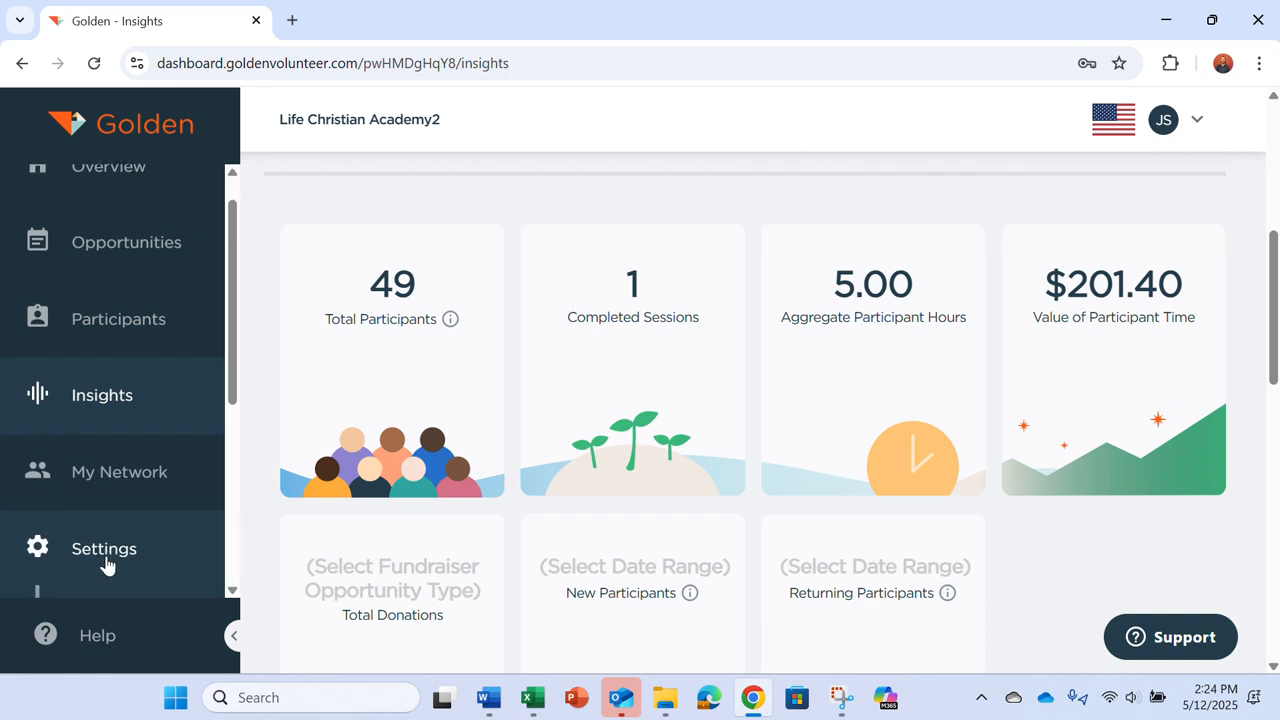
pyautogui.scroll(-4, 106, 566)
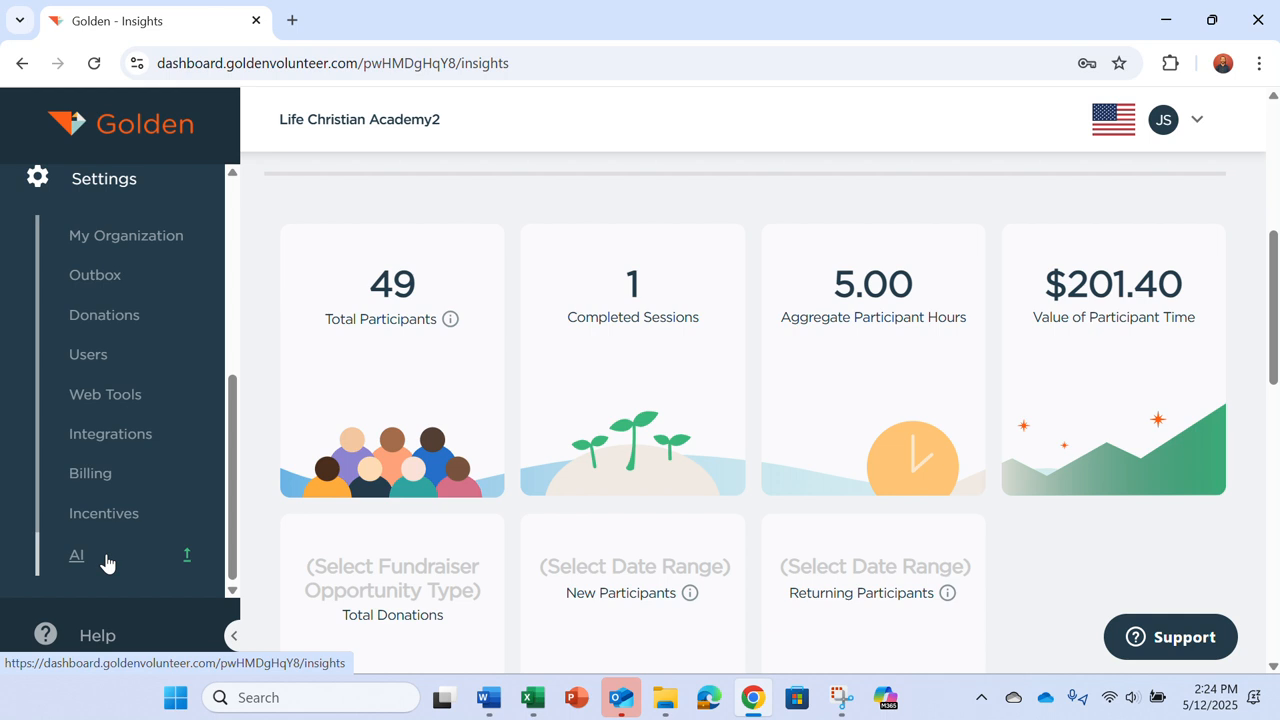
# Step: Copy the organization's public opportunities share link and open it in a new browser tab
pyautogui.click(111, 398)
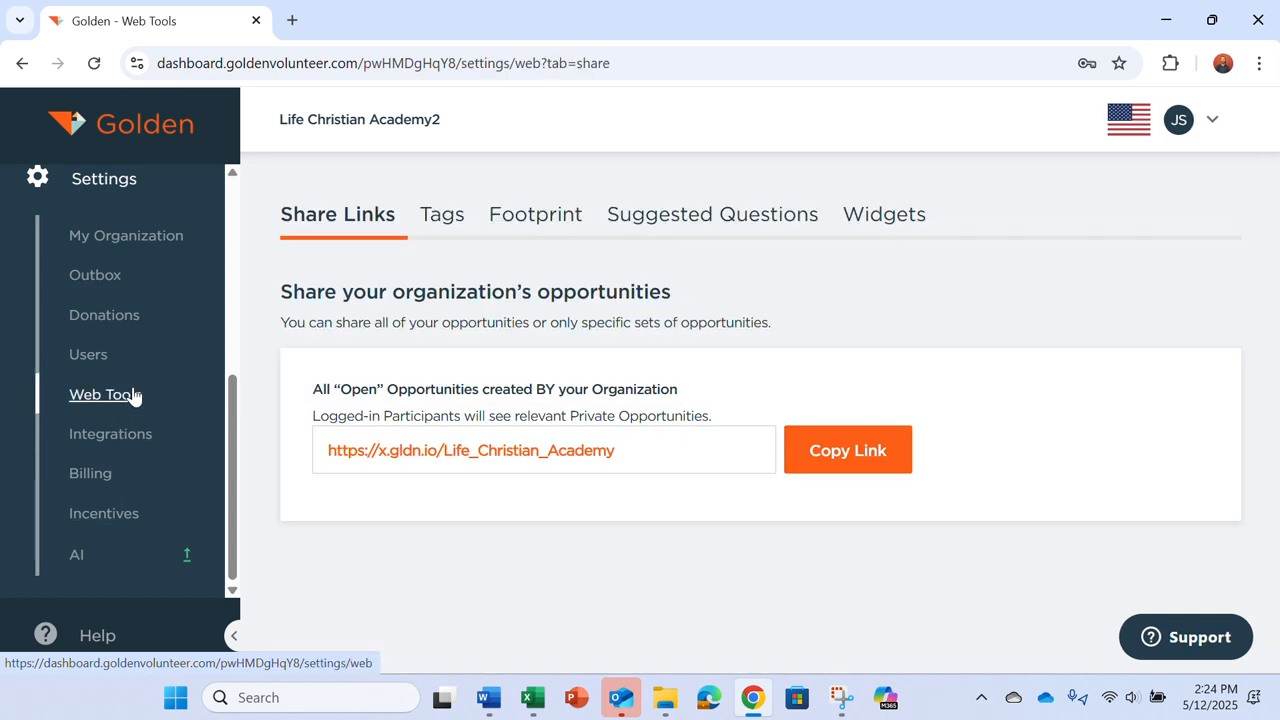
pyautogui.click(849, 452)
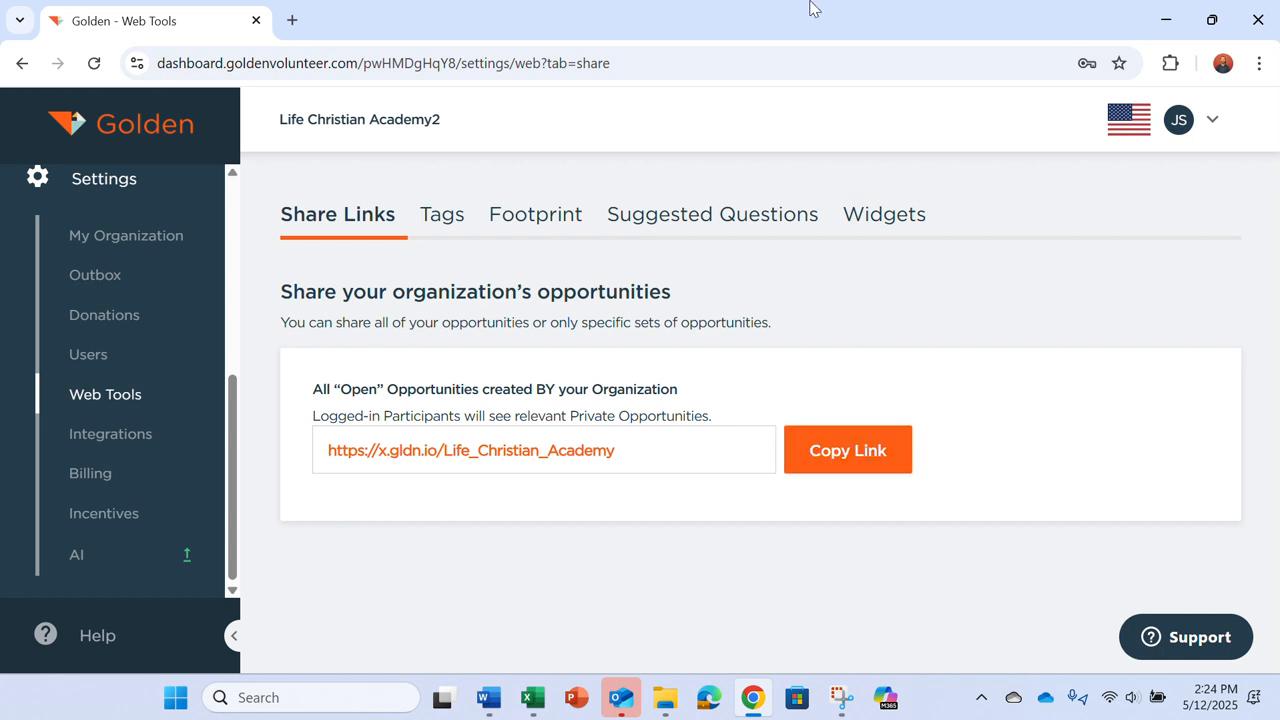
pyautogui.click(293, 20)
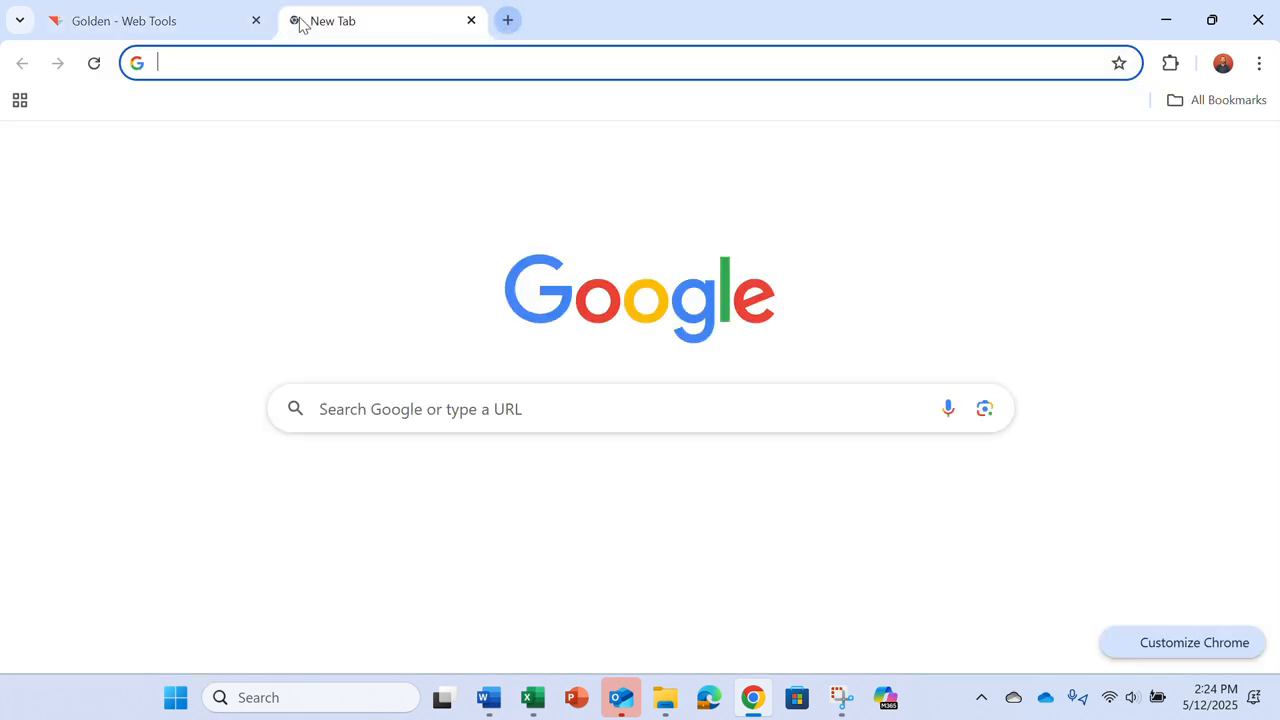
pyautogui.hotkey('ctrl', 'v')
pyautogui.press('Return')
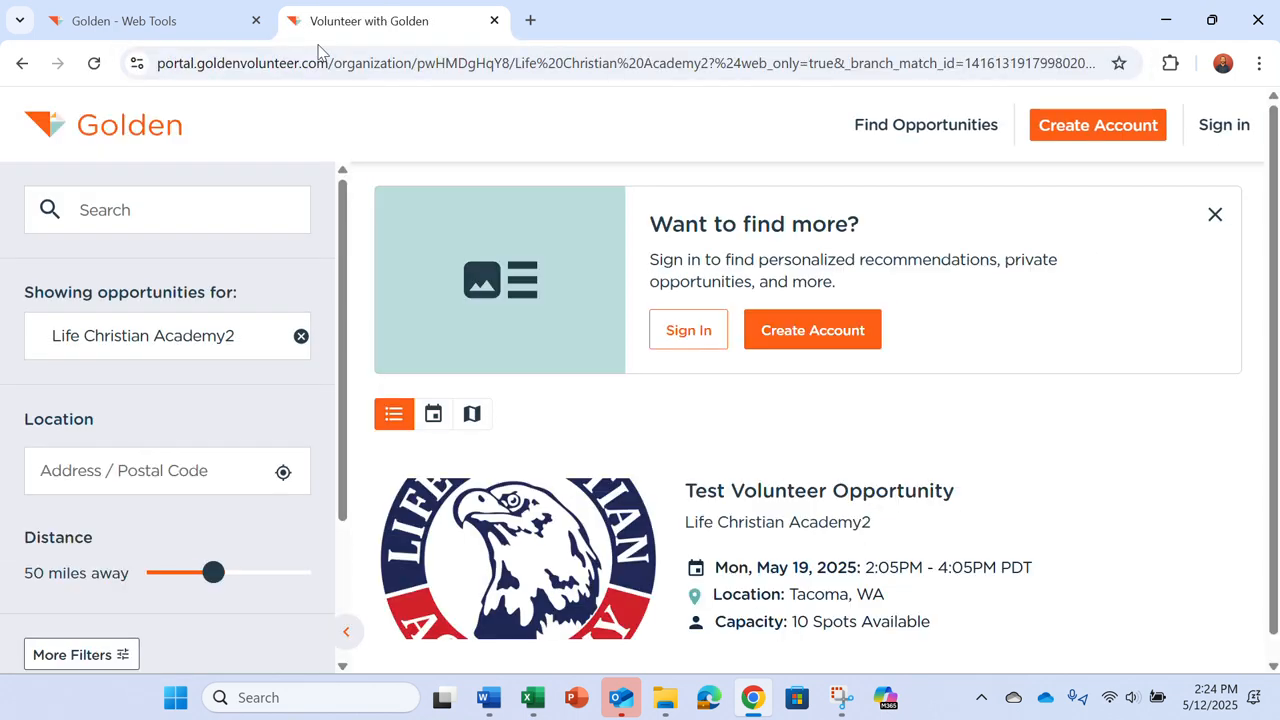
pyautogui.scroll(-1, 540, 365)
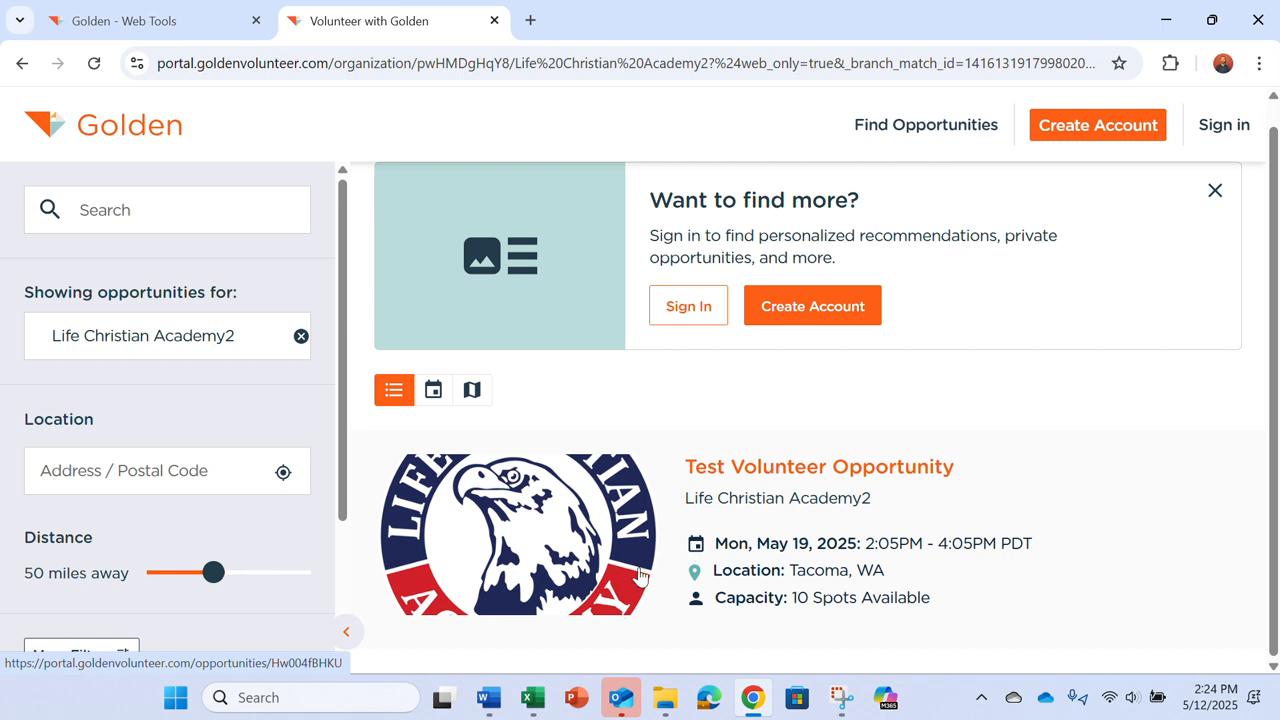
# Step: Try the portal's calendar and map views, pan to the Pacific Northwest, then return to list view
pyautogui.click(432, 390)
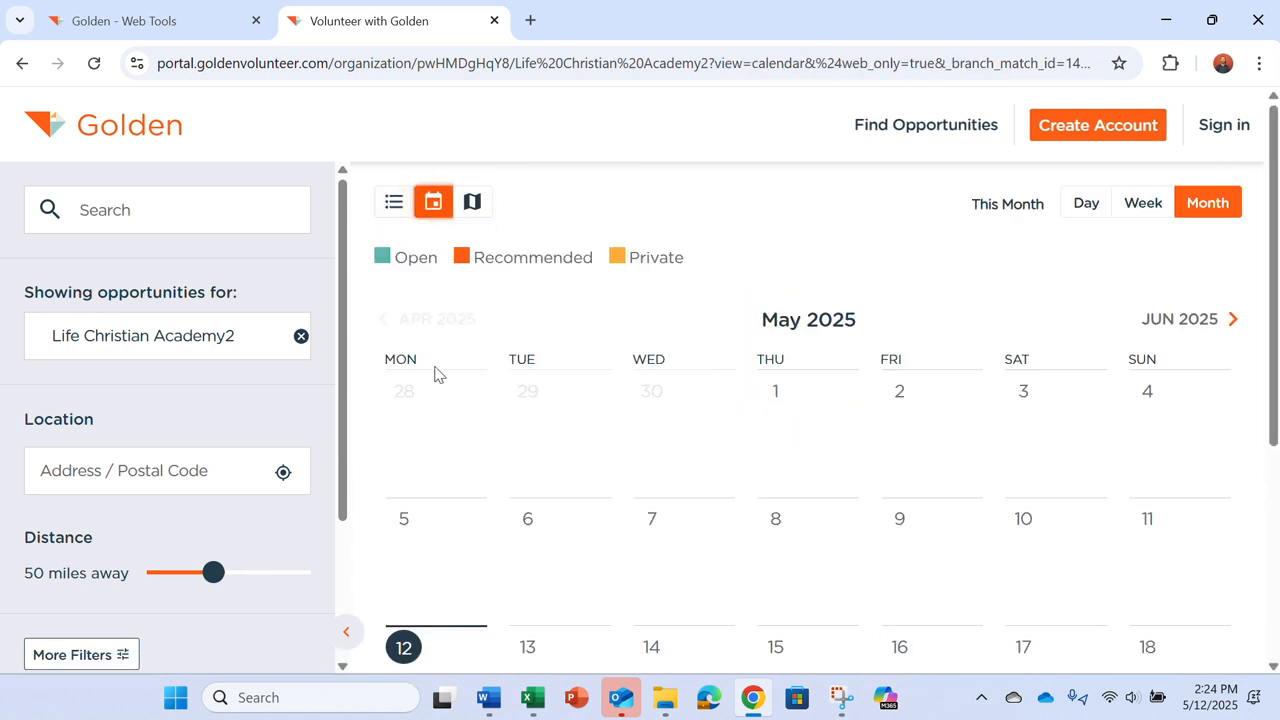
pyautogui.click(472, 201)
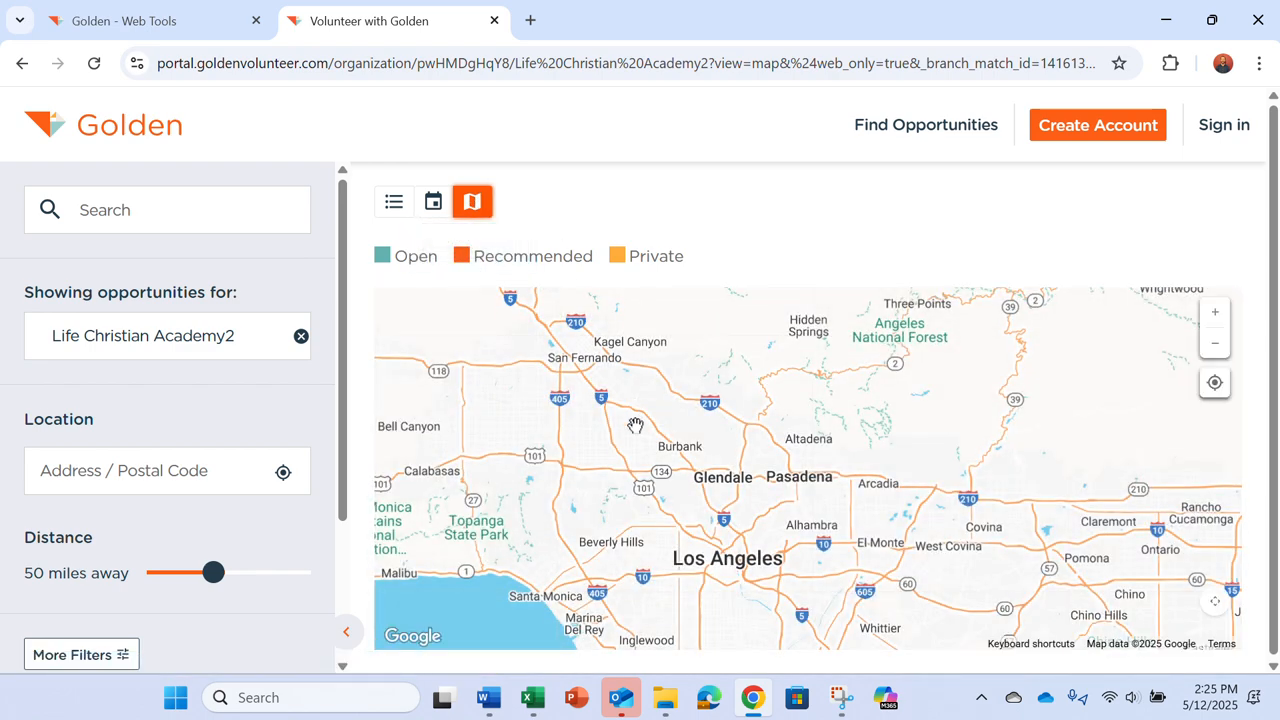
pyautogui.scroll(-5, 635, 425)
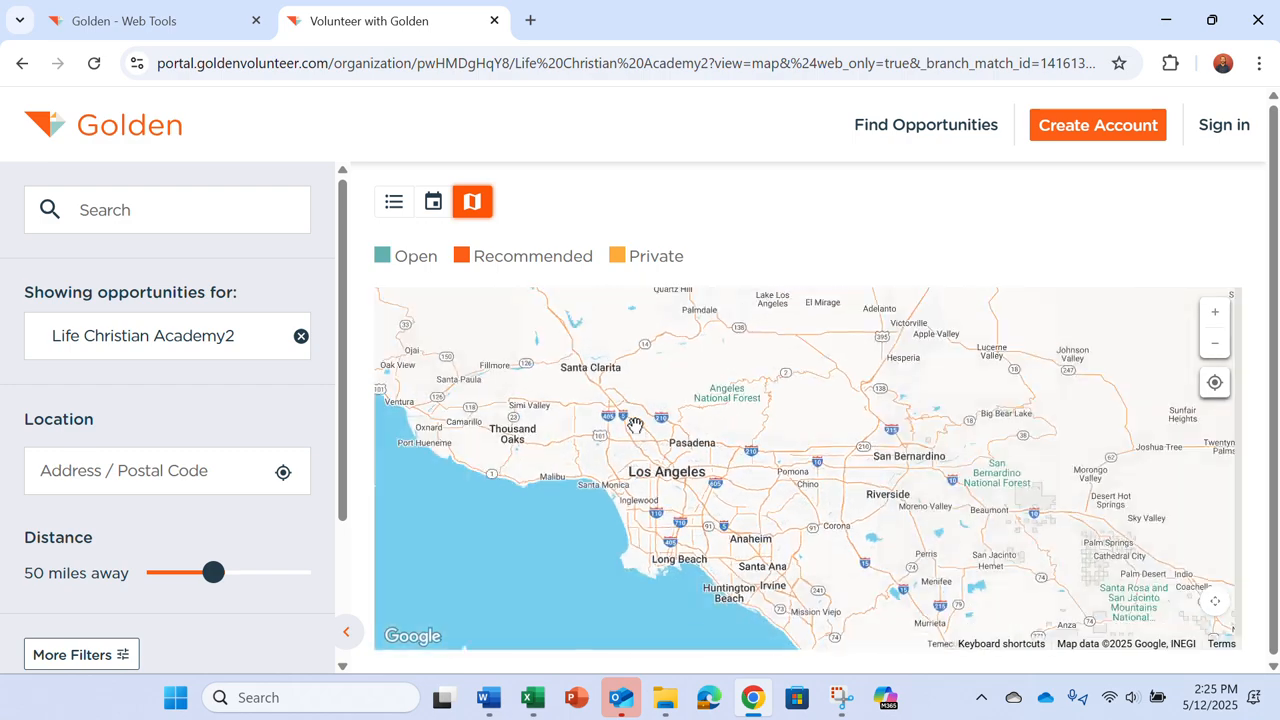
pyautogui.scroll(-3, 633, 422)
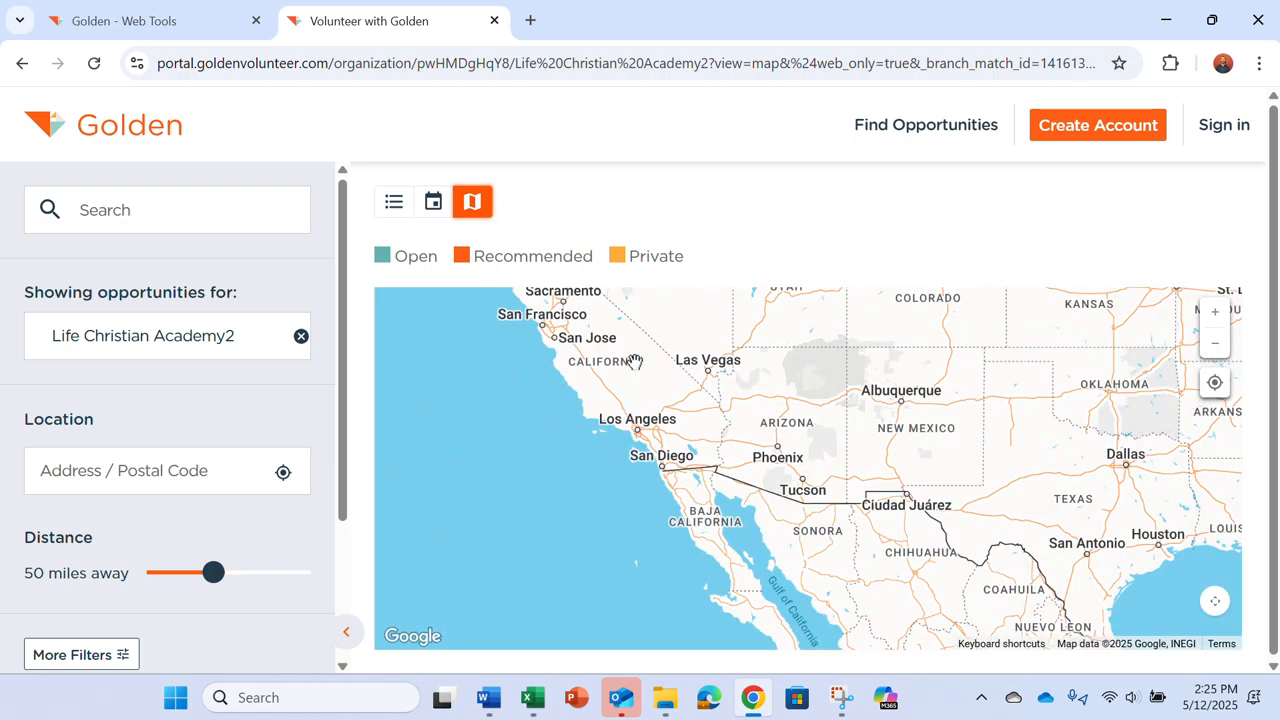
pyautogui.moveTo(635, 363); pyautogui.dragTo(718, 588)
pyautogui.moveTo(760, 426); pyautogui.dragTo(765, 606)
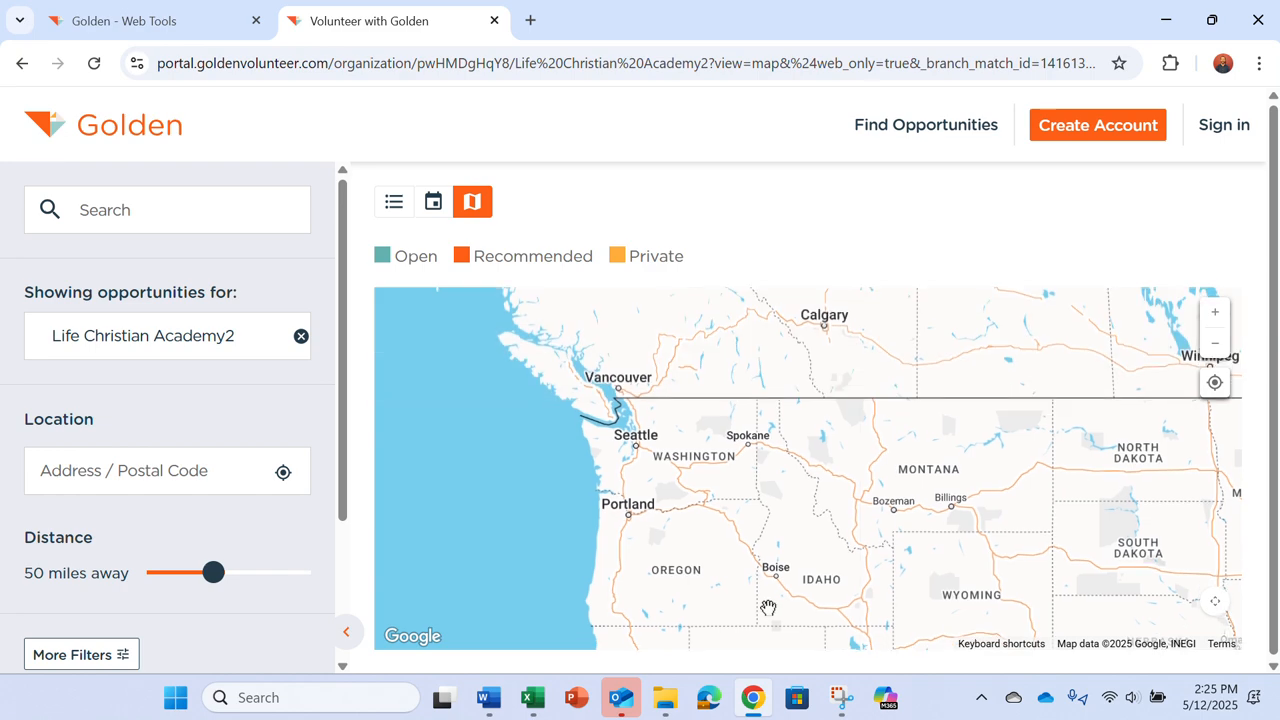
pyautogui.scroll(2, 649, 560)
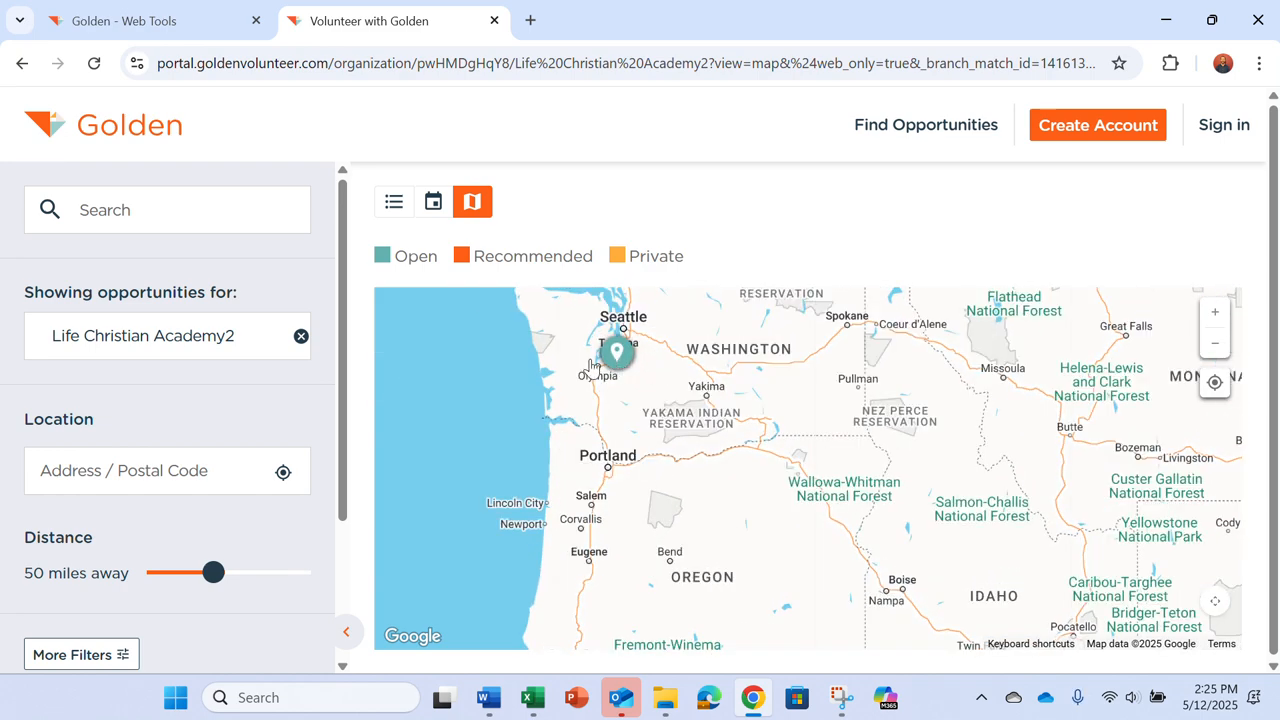
pyautogui.click(394, 200)
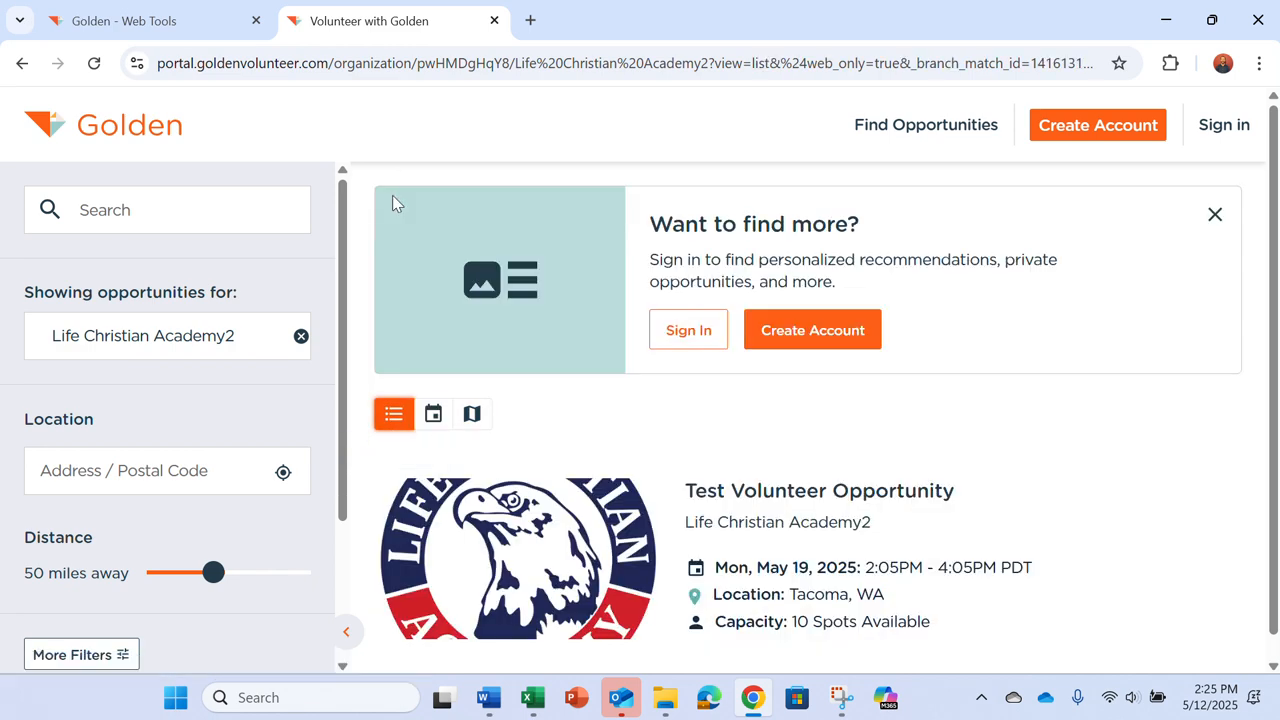
# Step: Return to the management dashboard's Overview page
pyautogui.click(220, 14)
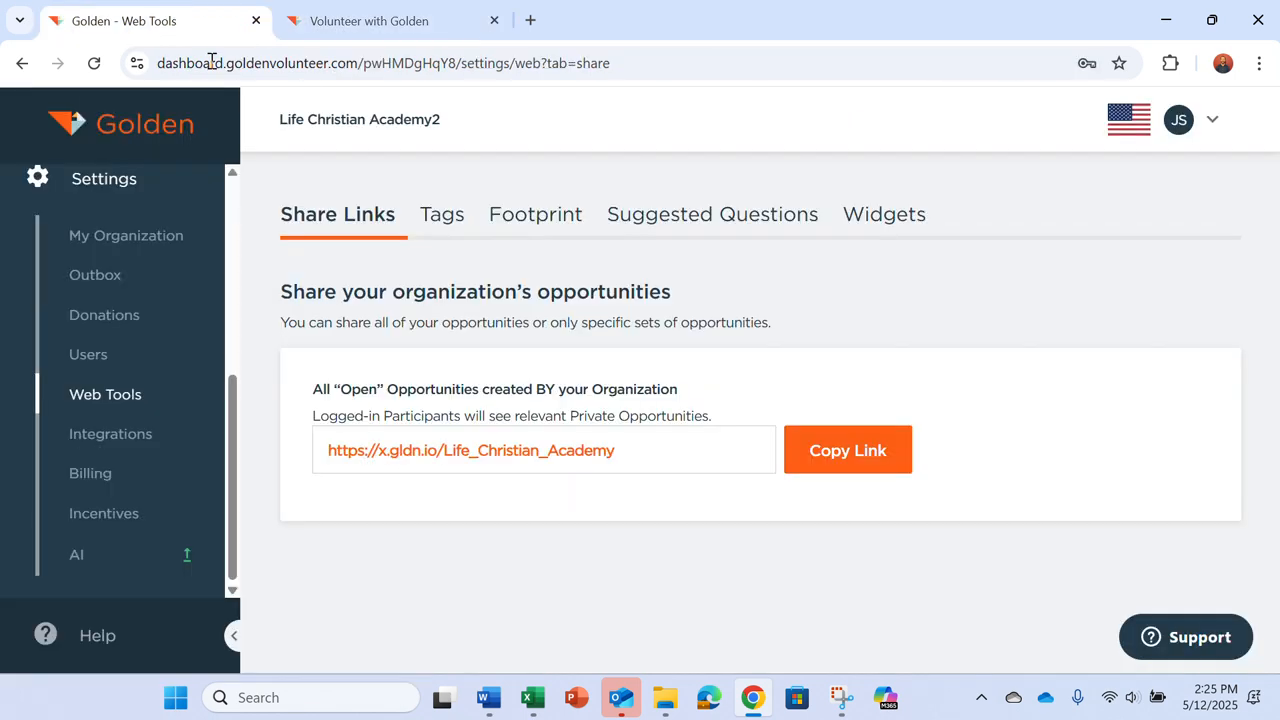
pyautogui.scroll(1, 121, 501)
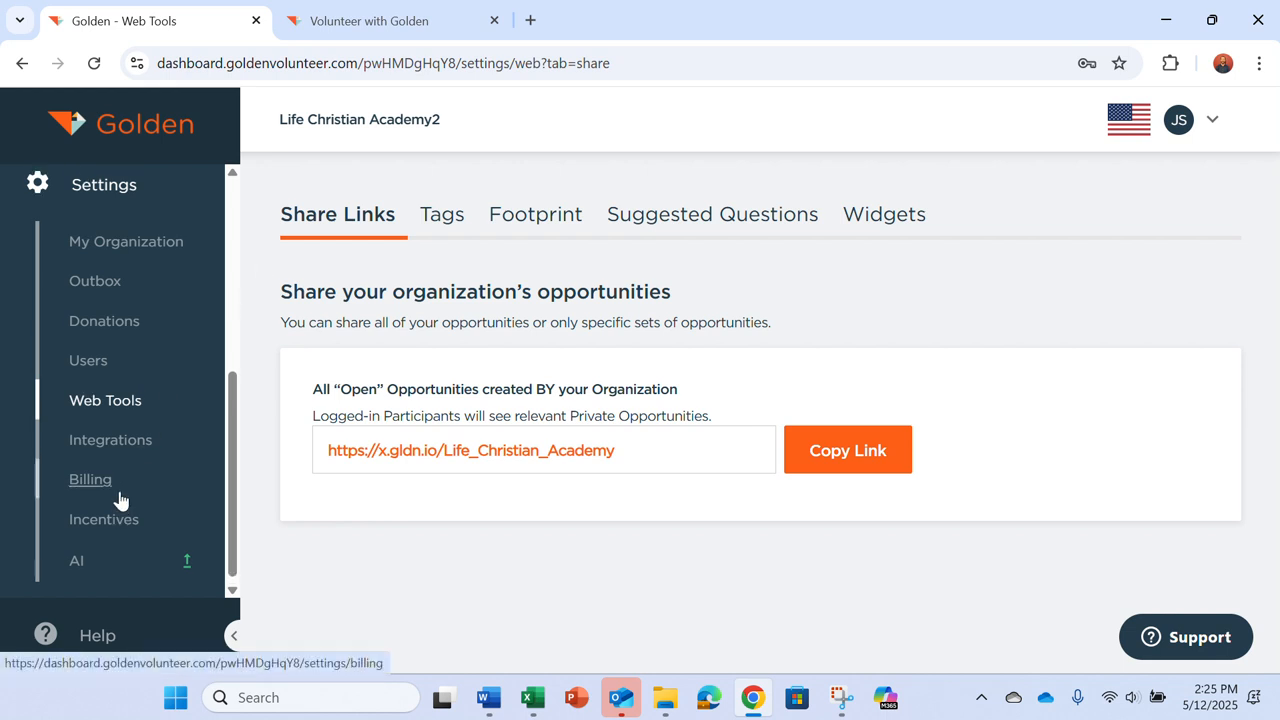
pyautogui.scroll(8, 120, 498)
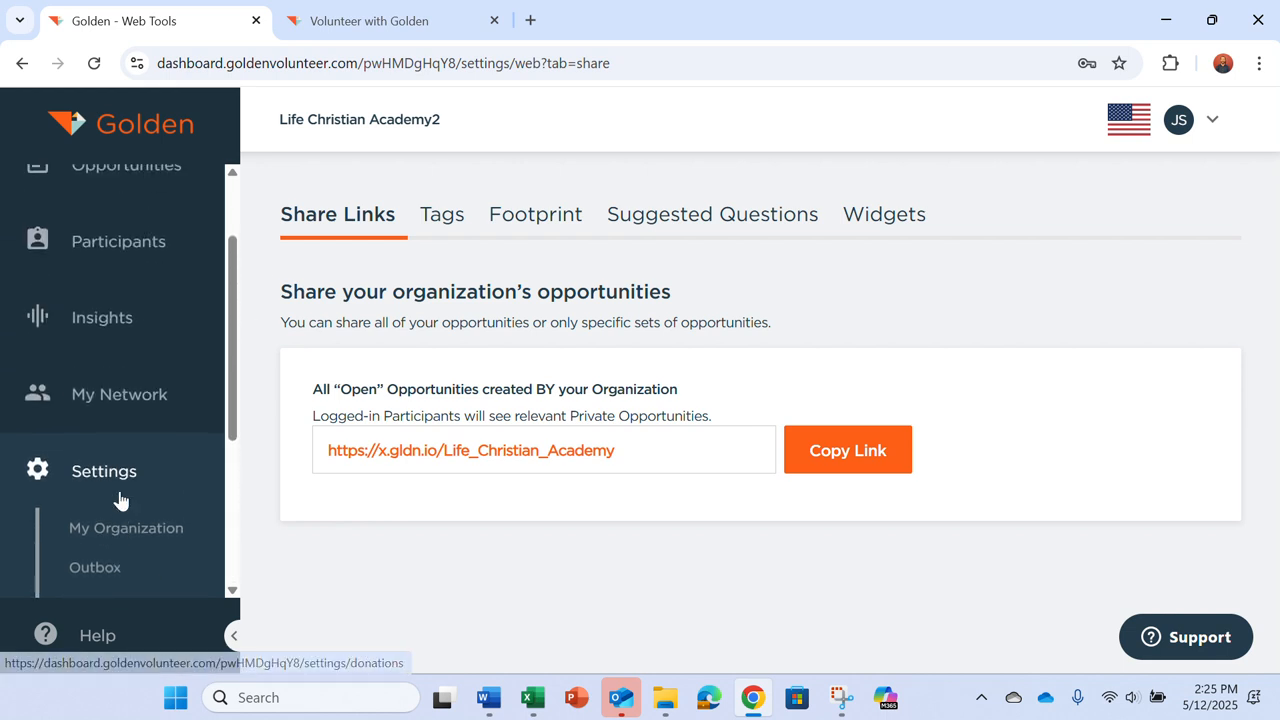
pyautogui.click(117, 205)
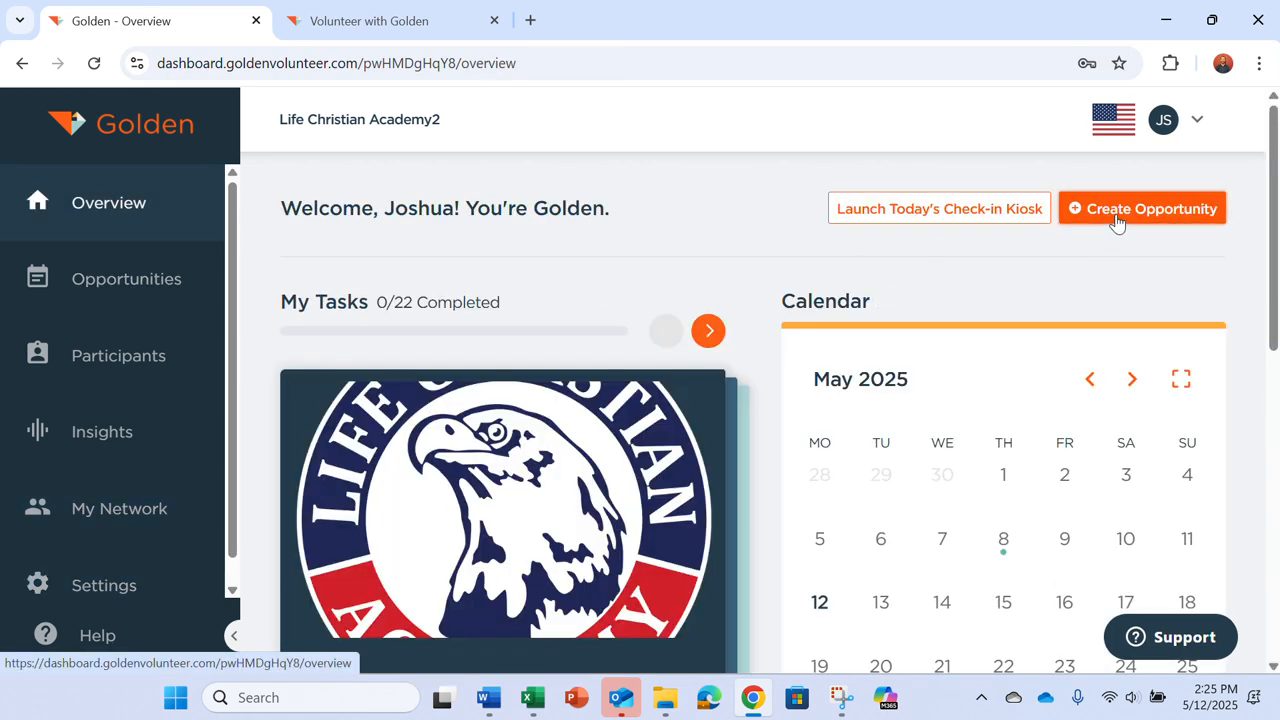
# Step: Create a new opportunity of the Local type and continue to the About step
pyautogui.click(1117, 222)
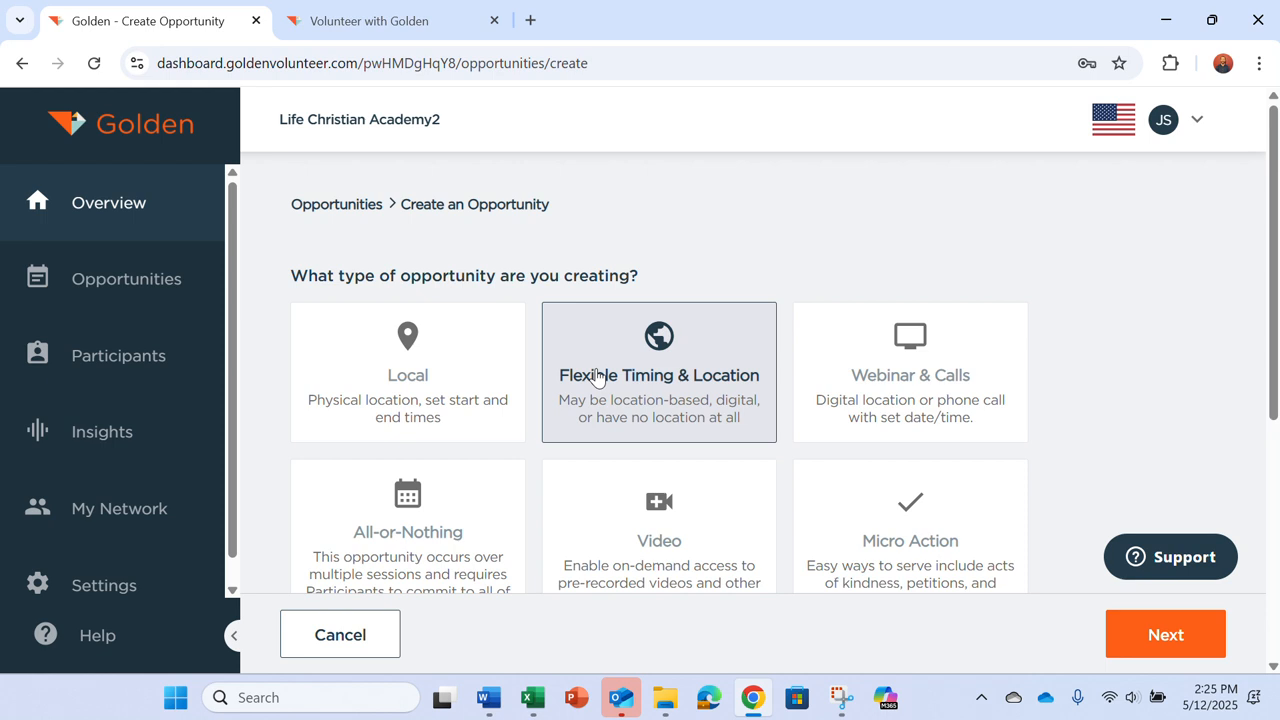
pyautogui.click(803, 337)
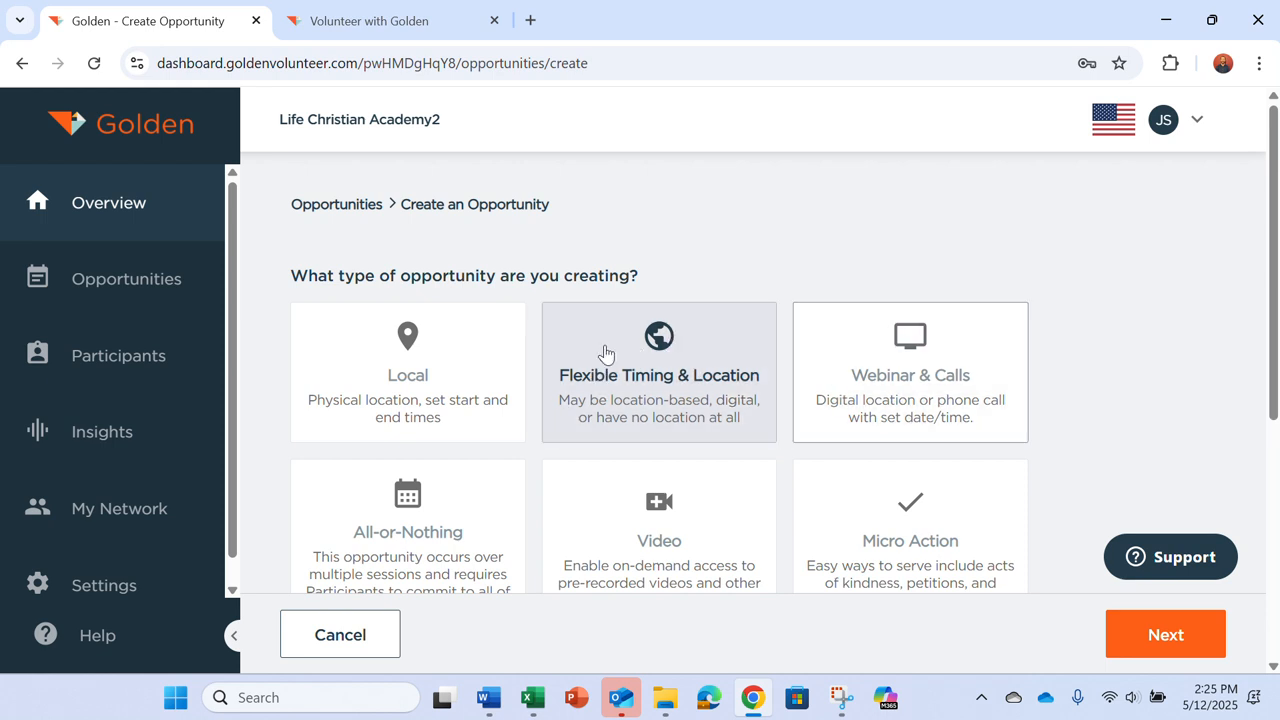
pyautogui.scroll(-1, 1140, 366)
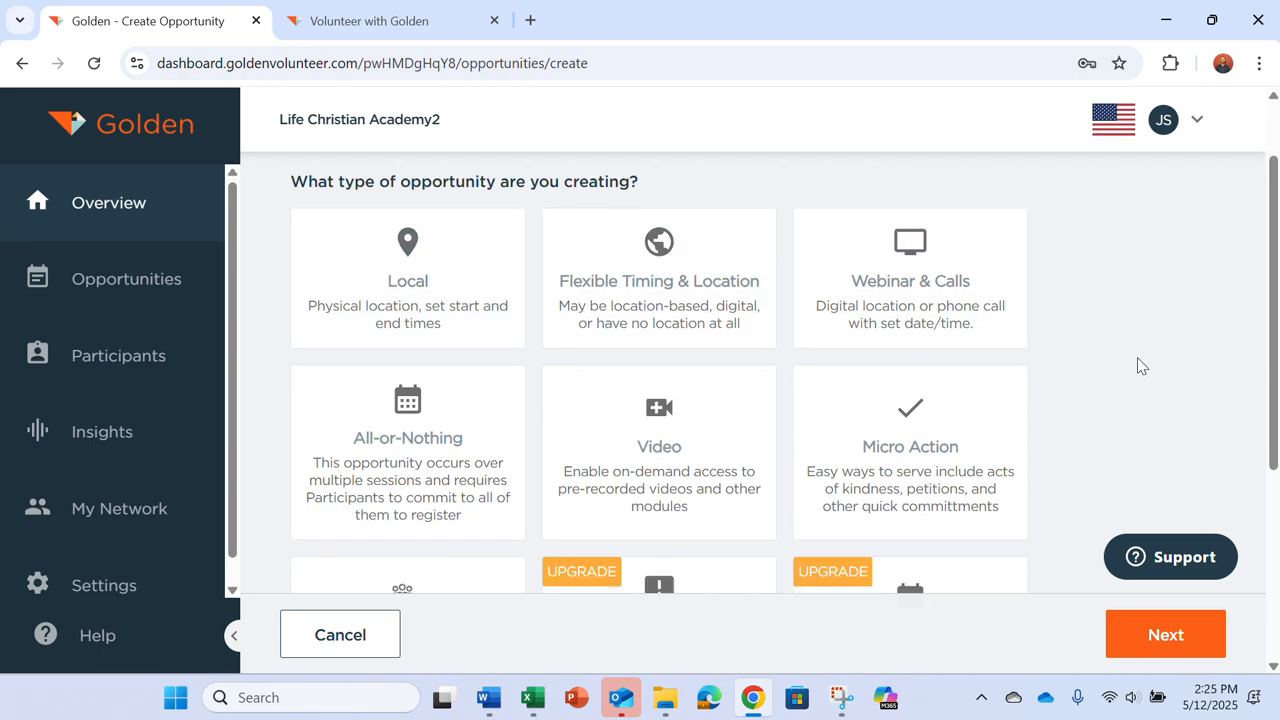
pyautogui.scroll(-3, 1140, 366)
pyautogui.scroll(2, 1140, 366)
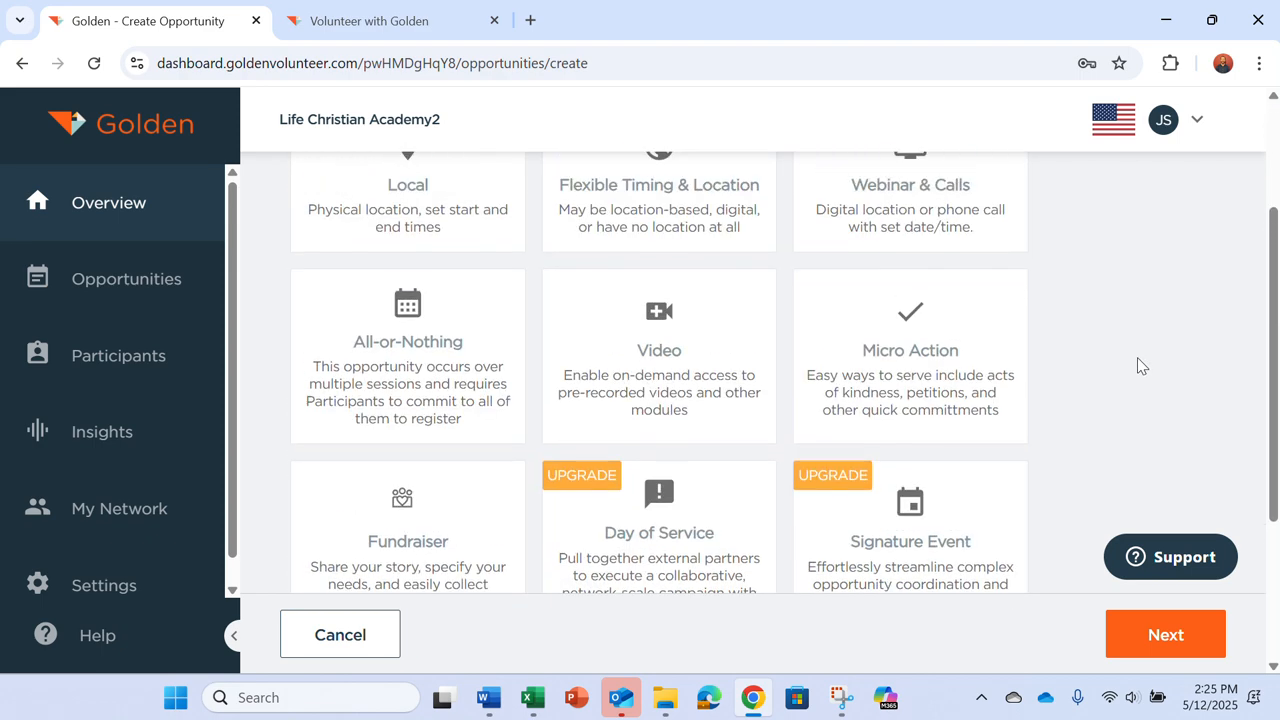
pyautogui.scroll(2, 1137, 363)
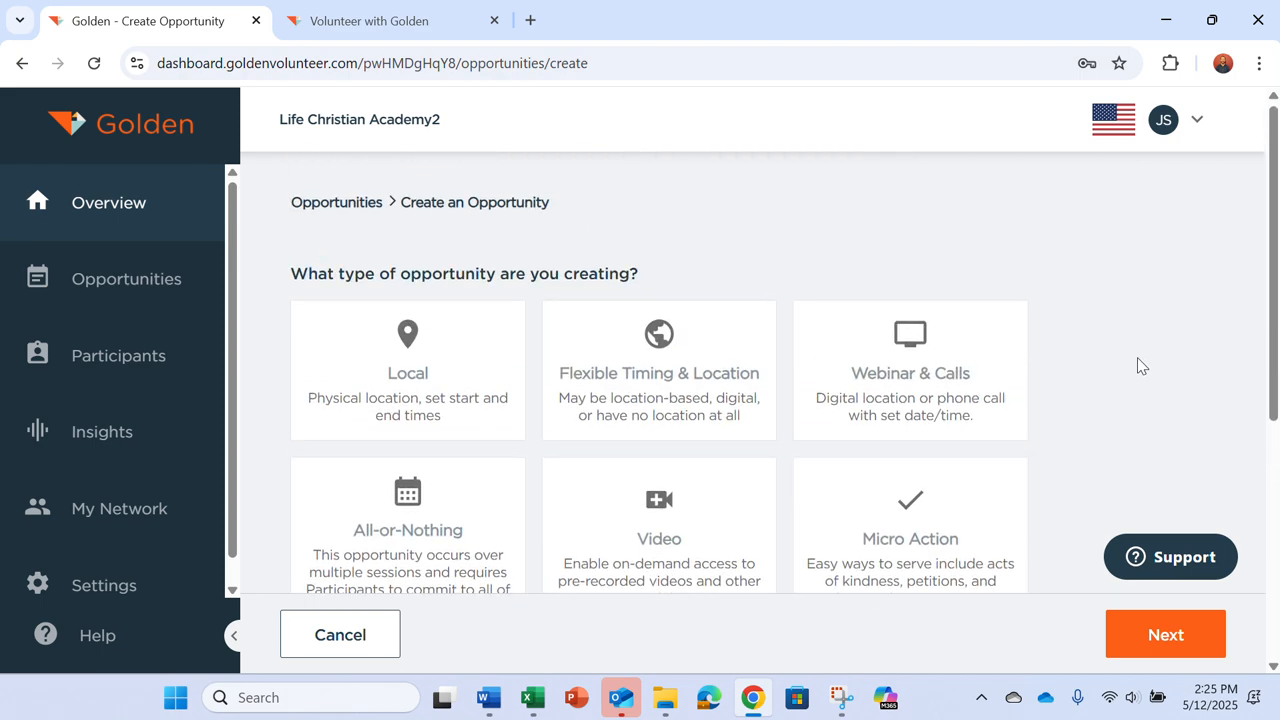
pyautogui.click(452, 412)
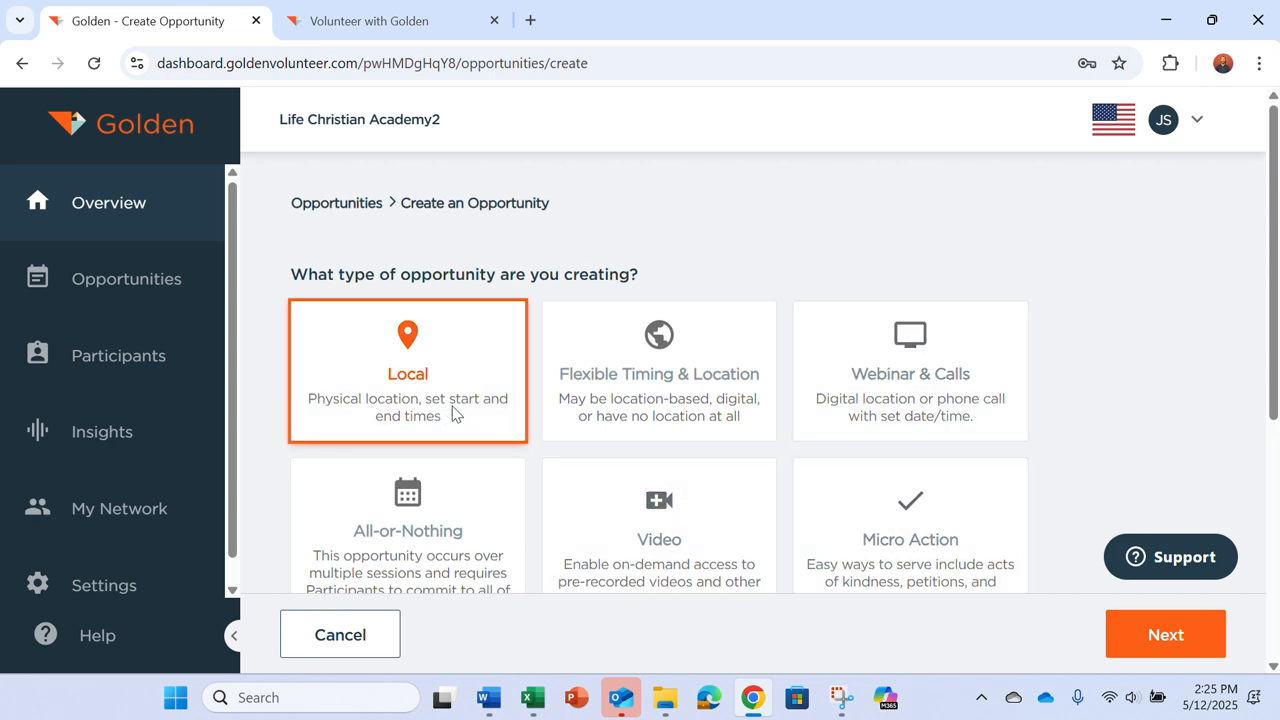
pyautogui.click(1165, 636)
# Step: Name the opportunity 'Mentor Elementary Students'
pyautogui.scroll(-2, 715, 550)
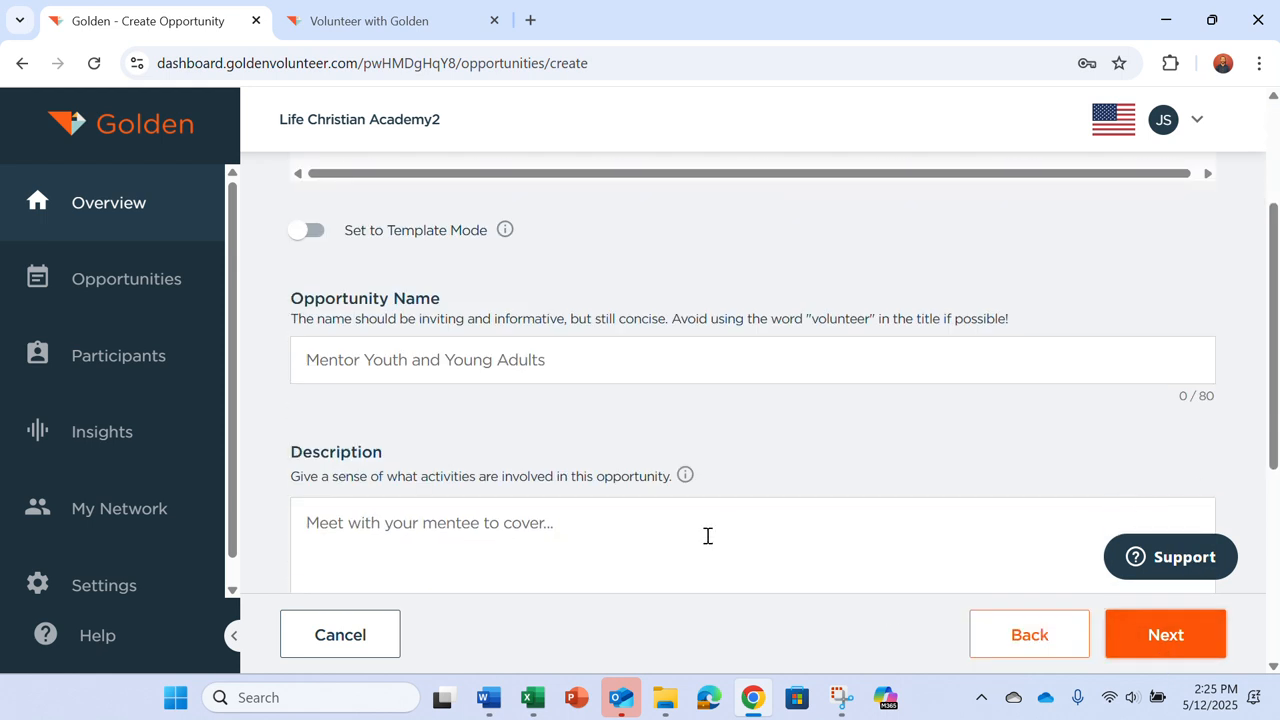
pyautogui.click(589, 358)
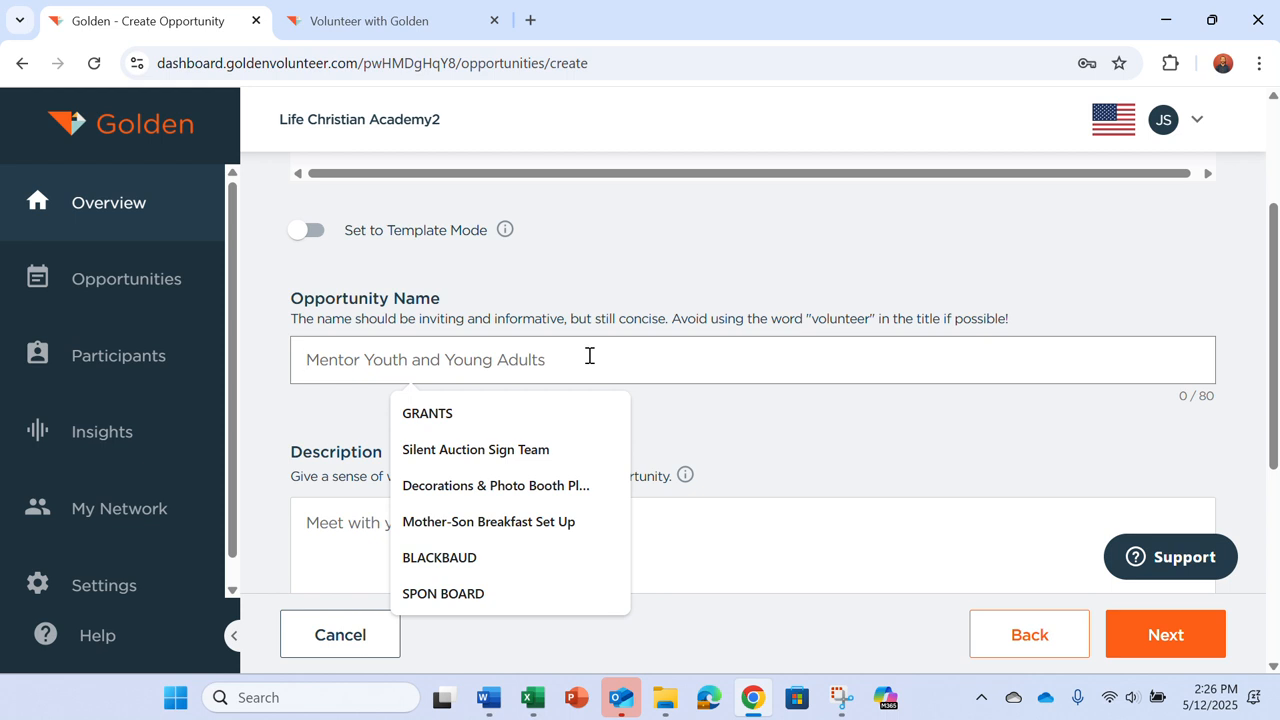
pyautogui.write('Mentor')
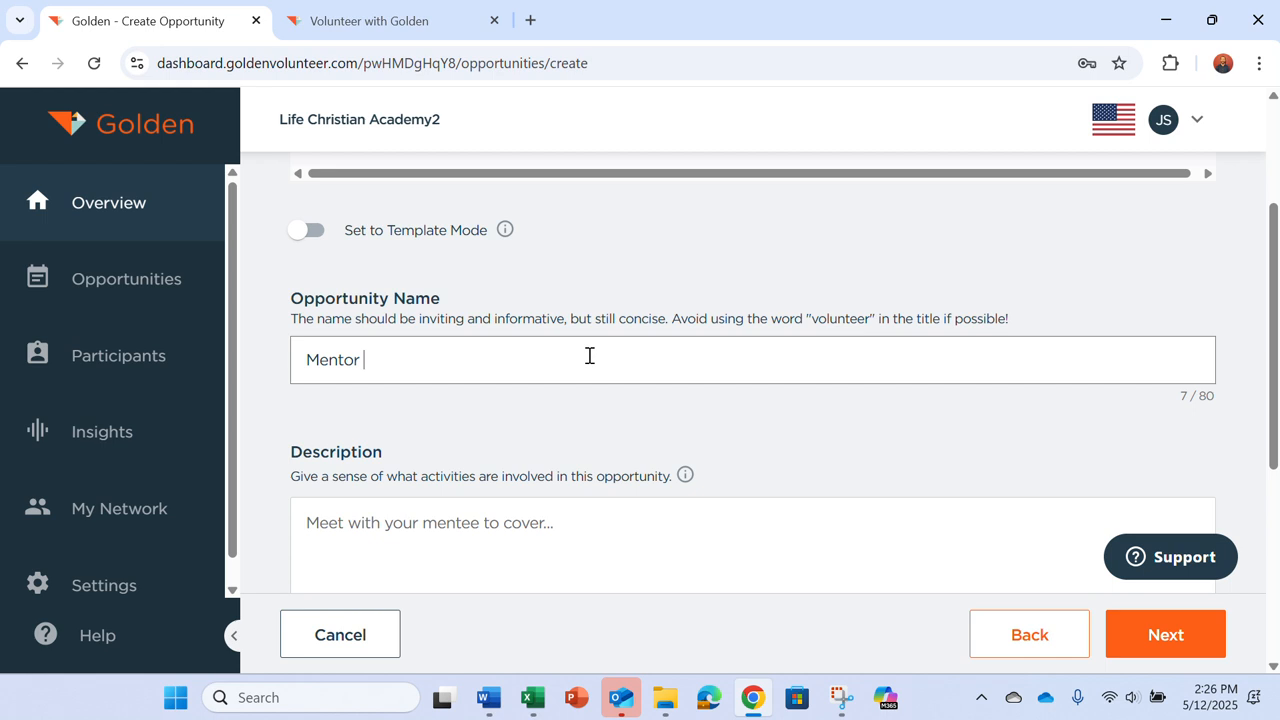
pyautogui.write(' Element')
pyautogui.press('BackSpace')
pyautogui.press('BackSpace')
pyautogui.write('entary Students')
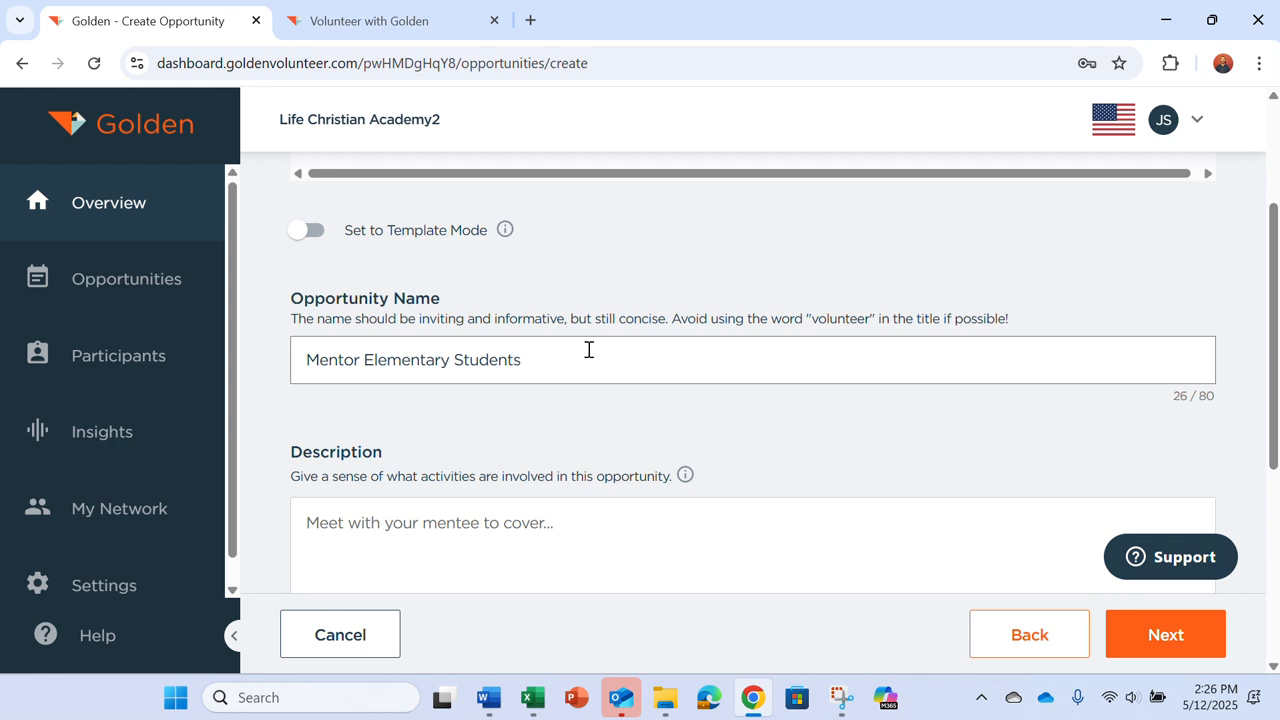
# Step: Enter the description 'Read to the students' and keep Privacy set to Open
pyautogui.click(355, 553)
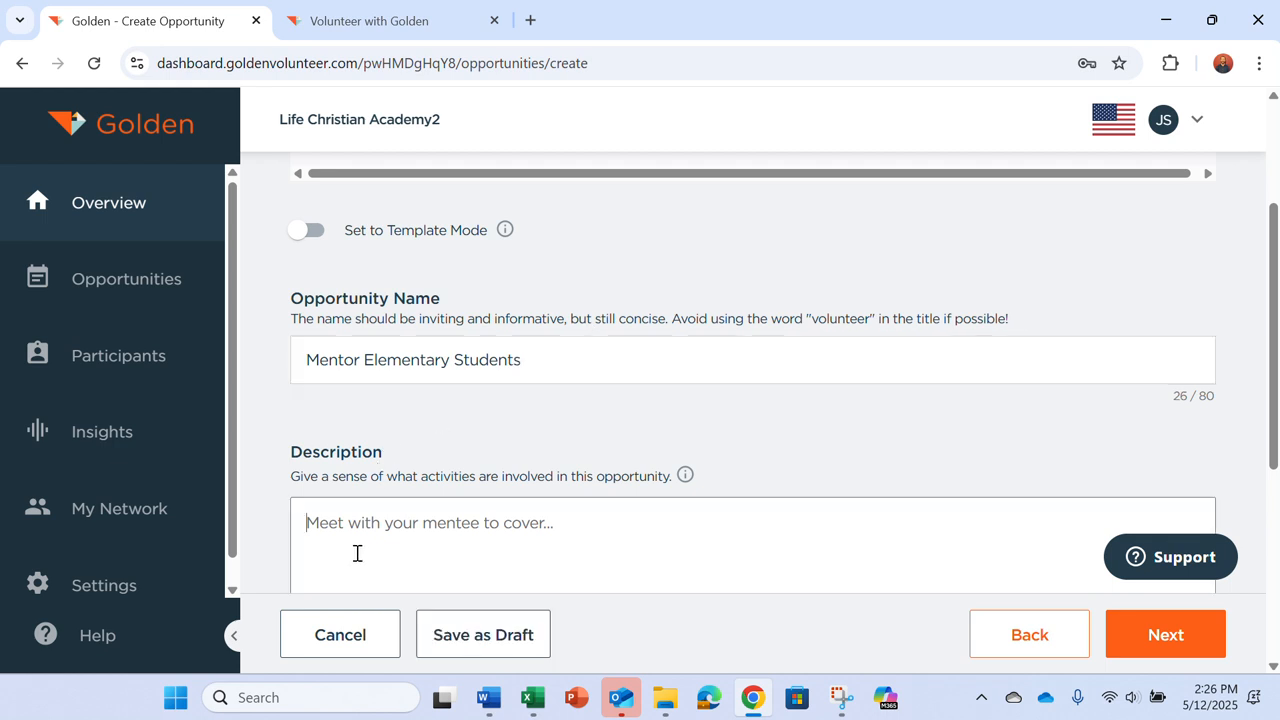
pyautogui.write('Read to the ')
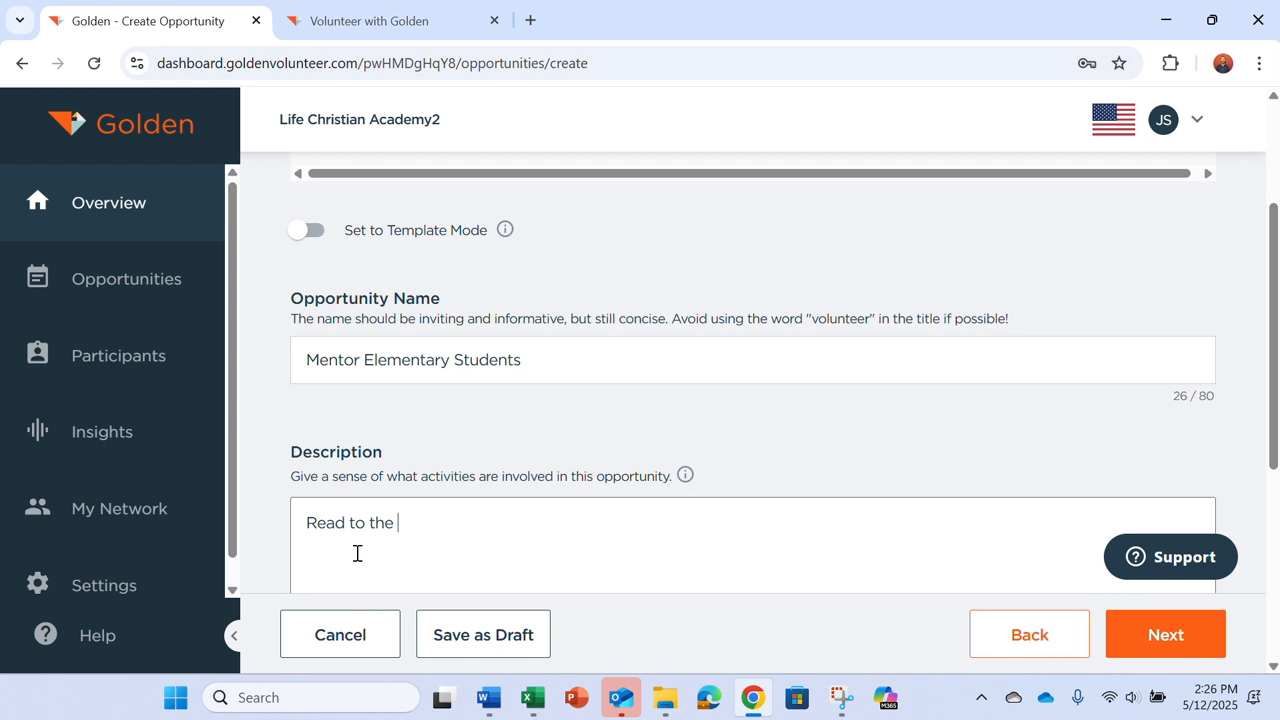
pyautogui.write('students')
pyautogui.scroll(-2, 357, 553)
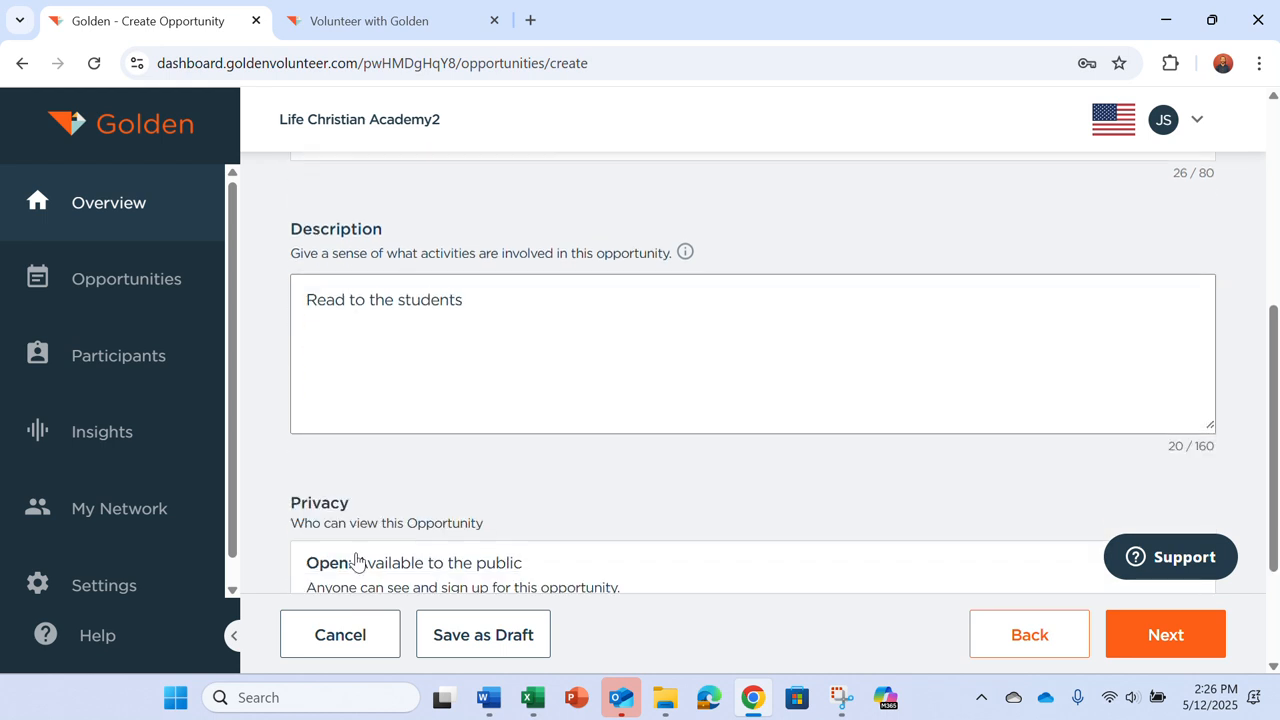
pyautogui.scroll(-1, 356, 560)
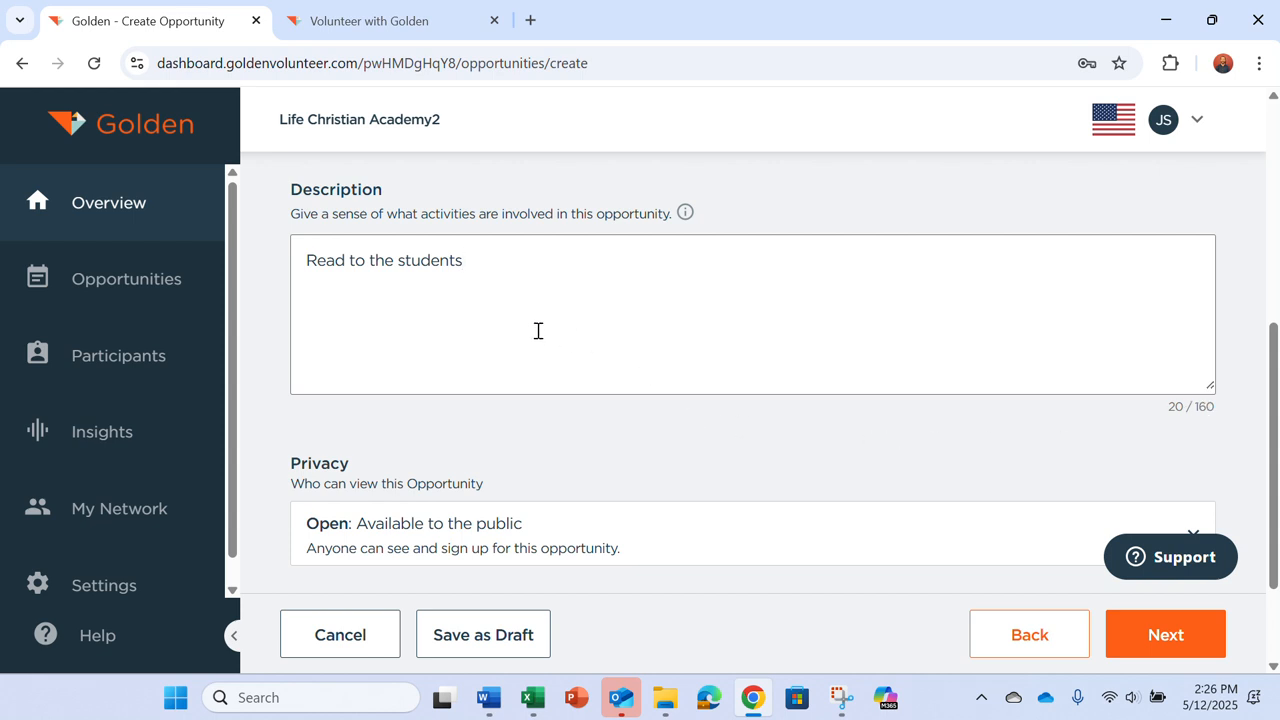
pyautogui.scroll(-2, 537, 337)
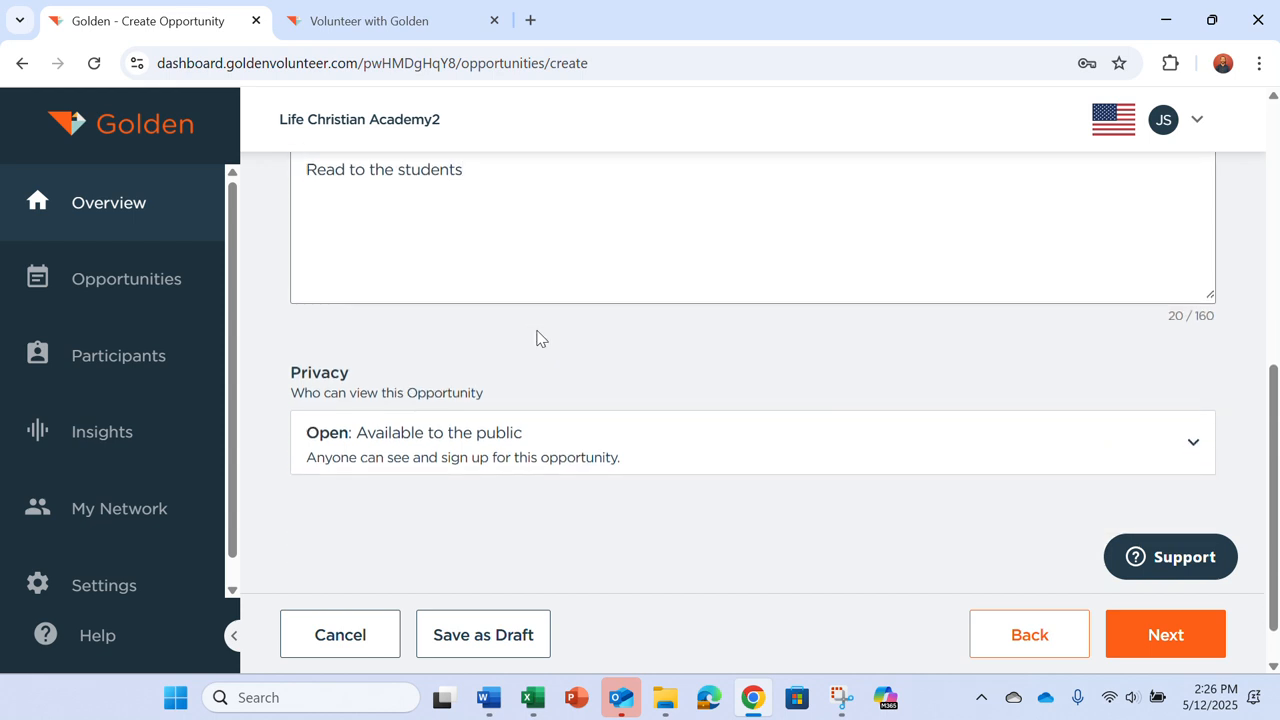
pyautogui.click(522, 479)
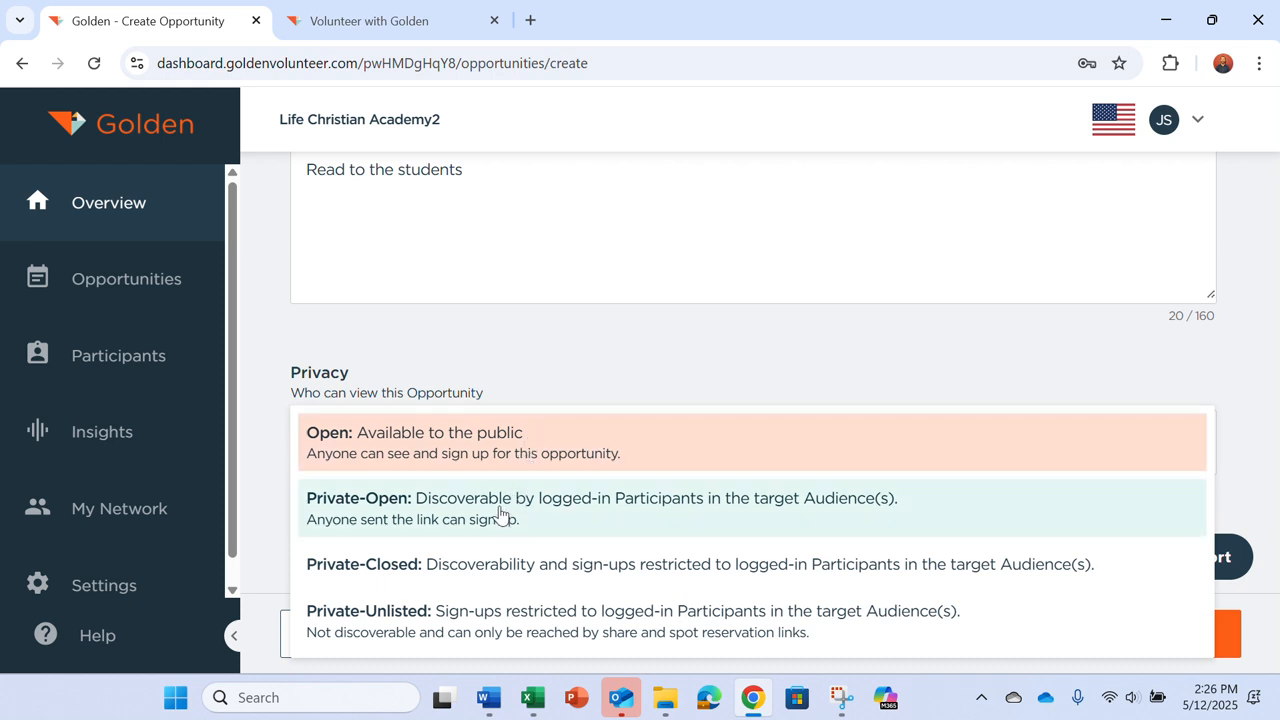
pyautogui.click(561, 370)
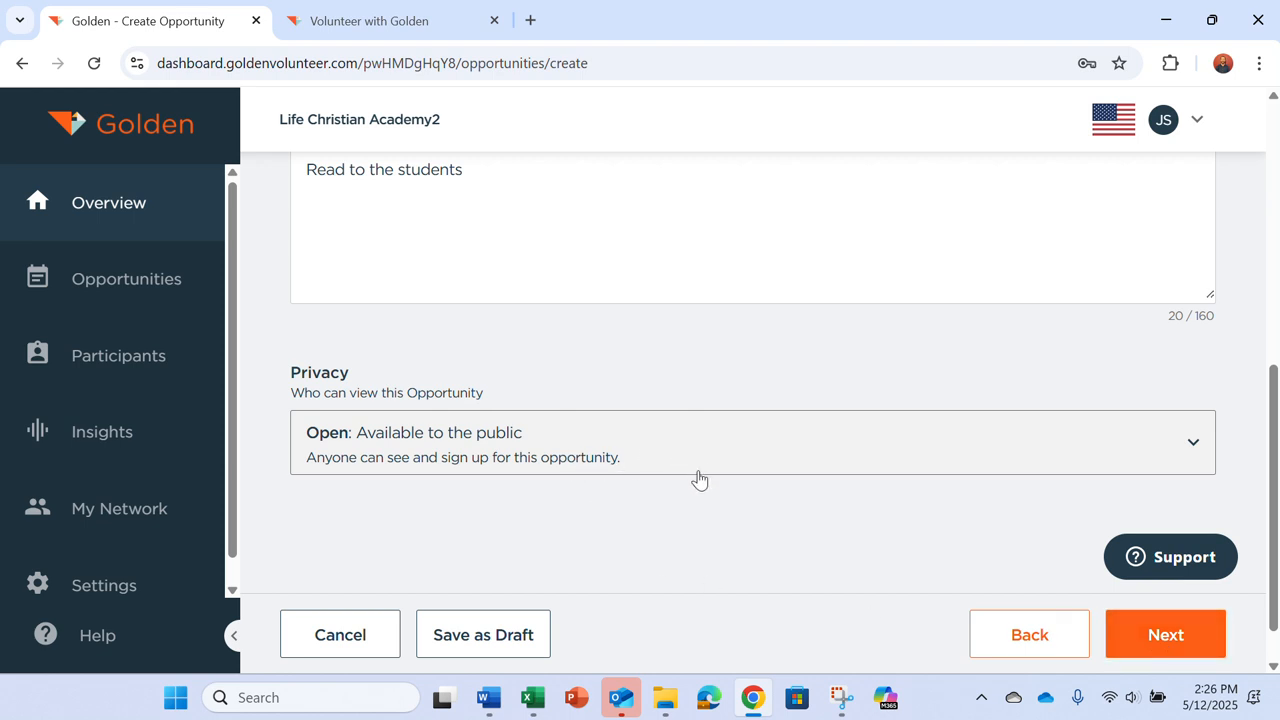
# Step: On the Details step, enter the purpose 'Helping students to read and love books.'
pyautogui.click(1216, 642)
pyautogui.scroll(5, 684, 436)
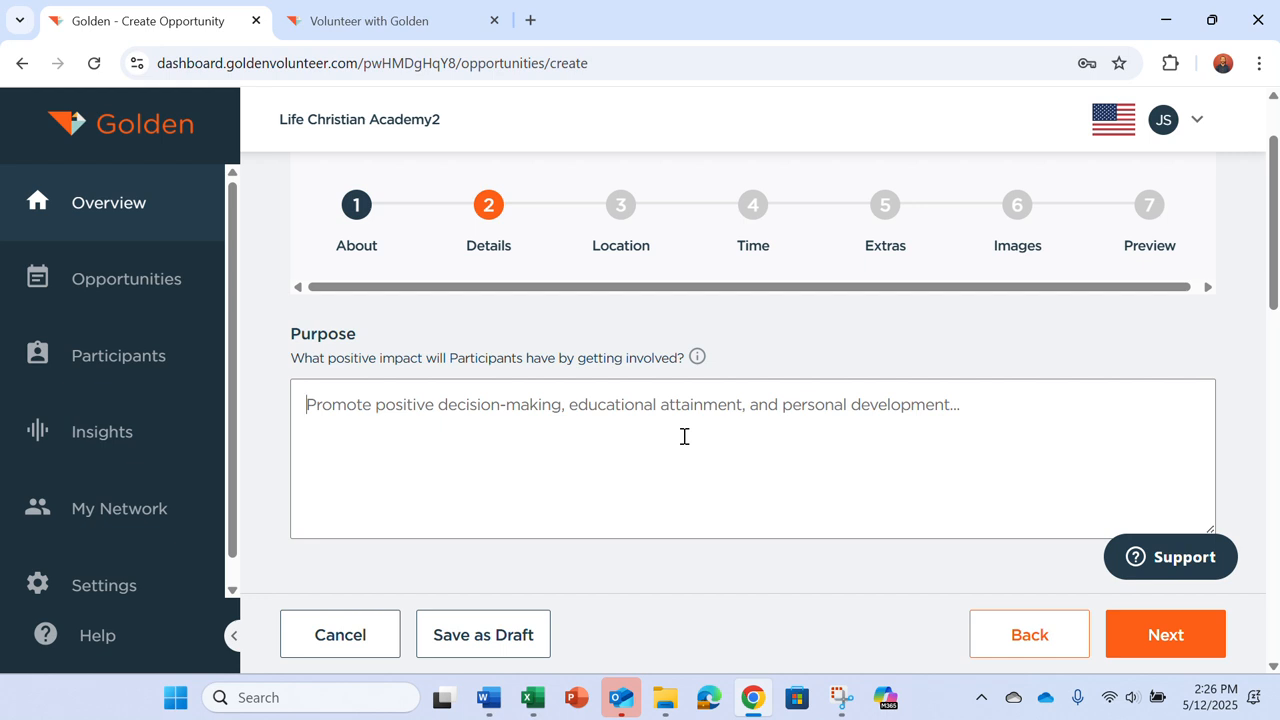
pyautogui.write('H')
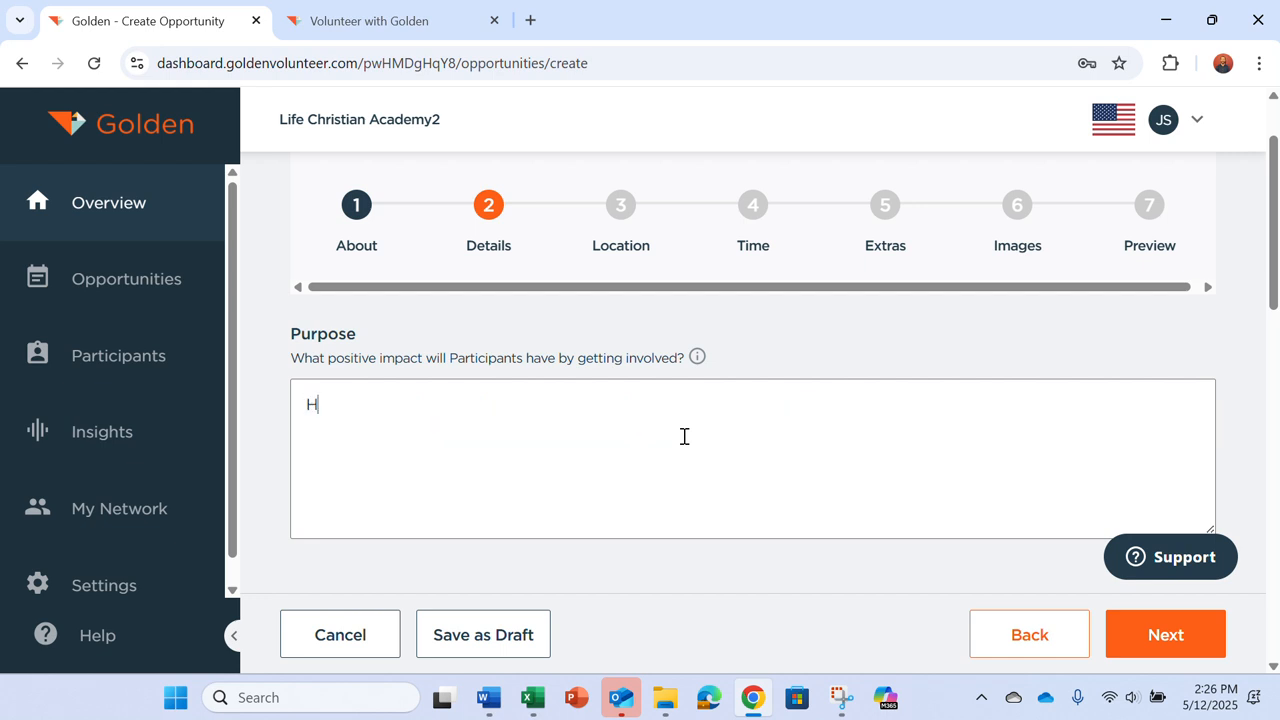
pyautogui.write('elping students to read')
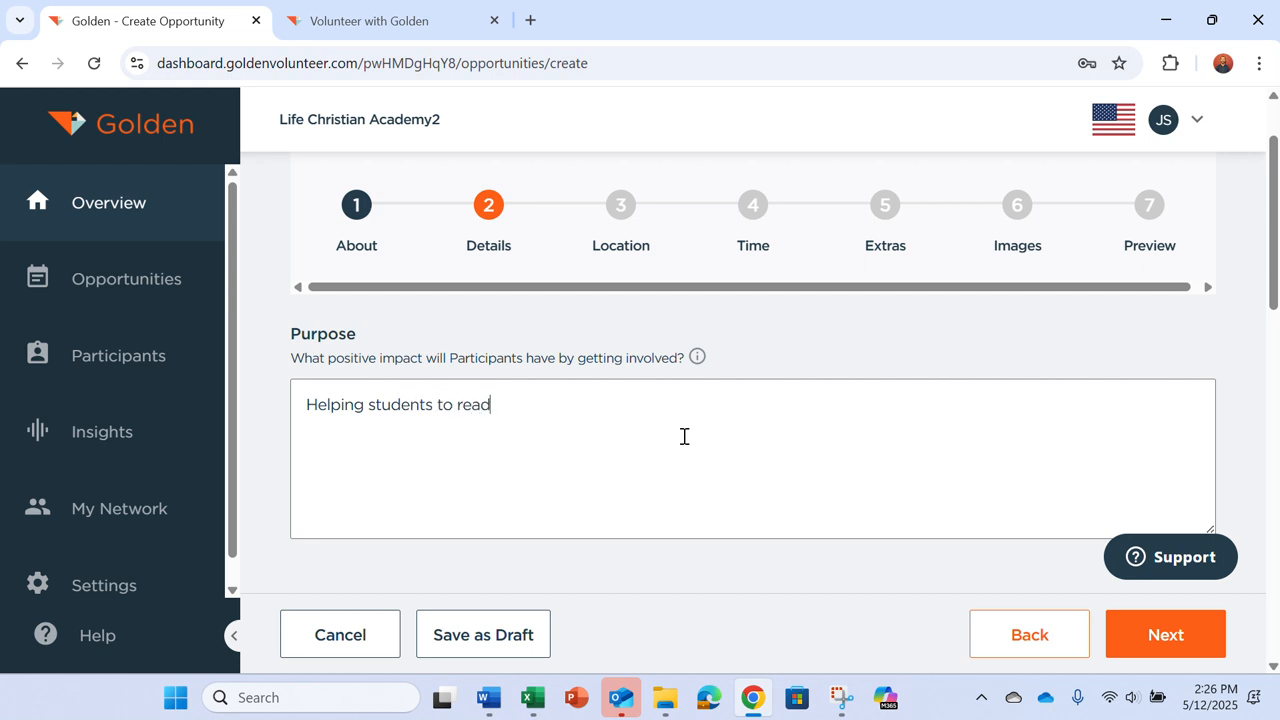
pyautogui.write(' and love books.')
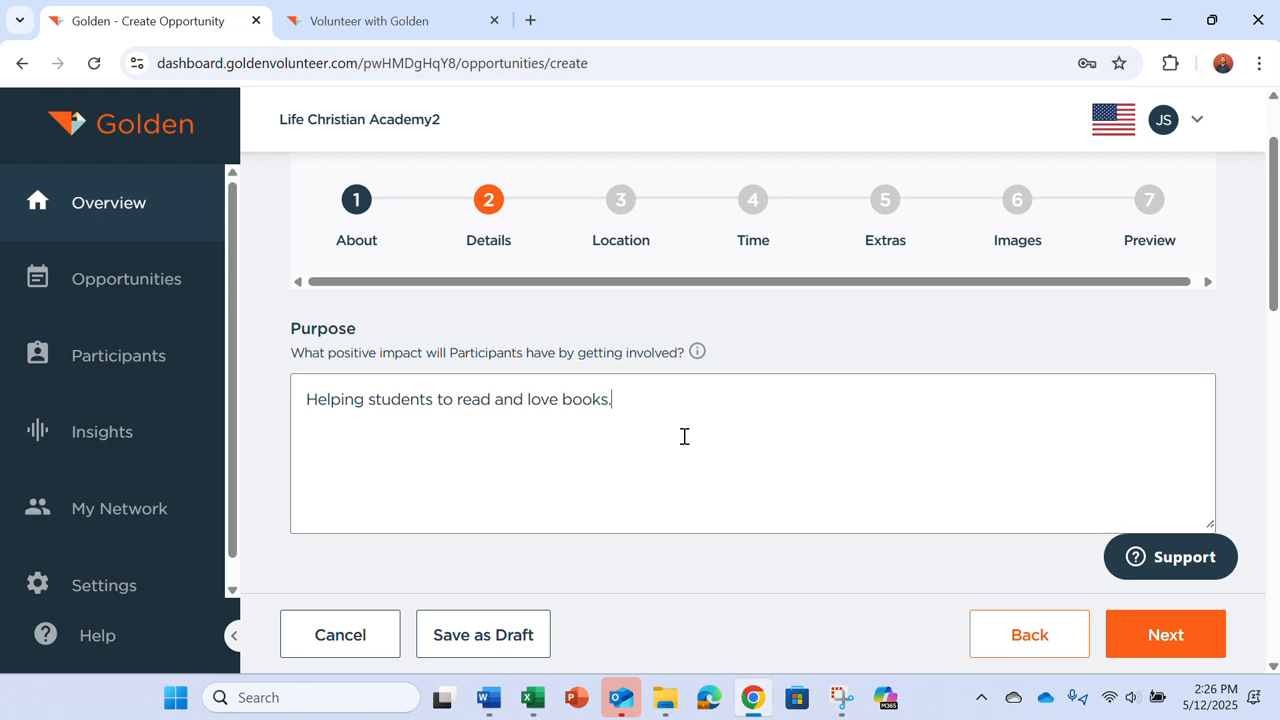
# Step: Enter 'Test' as the role description and move to the Vibe field
pyautogui.scroll(-3, 684, 436)
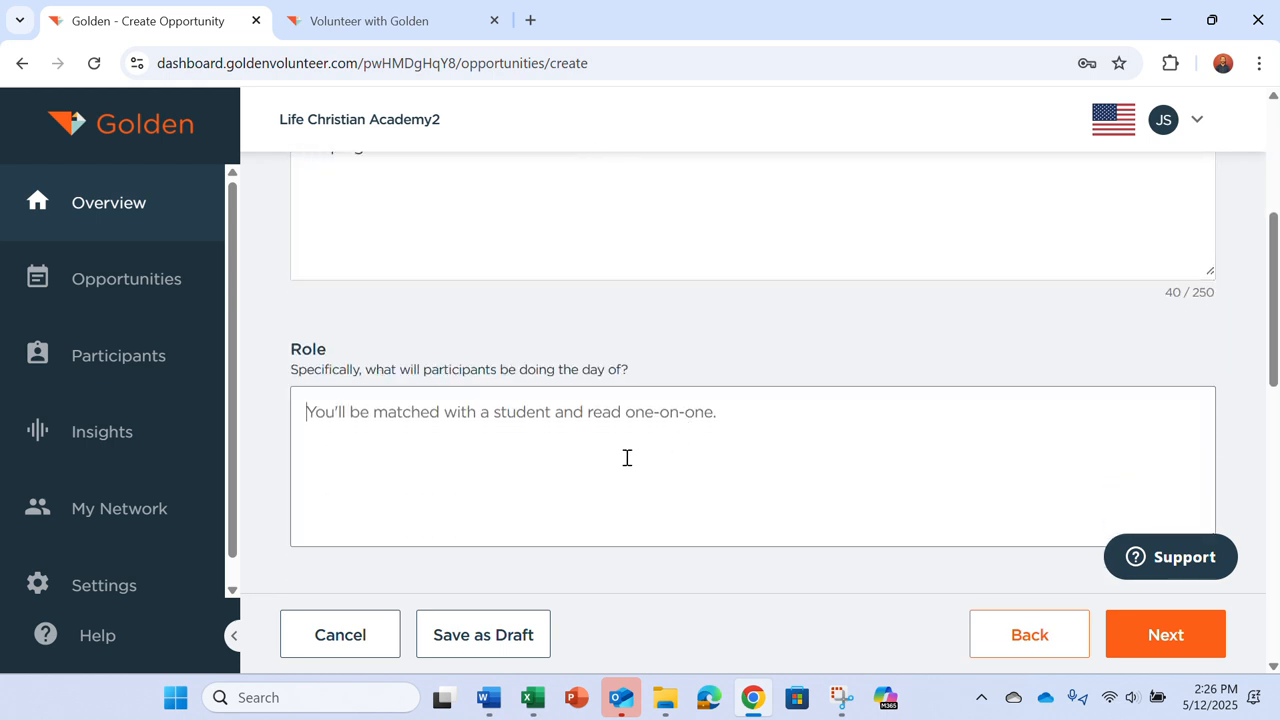
pyautogui.scroll(-1, 627, 458)
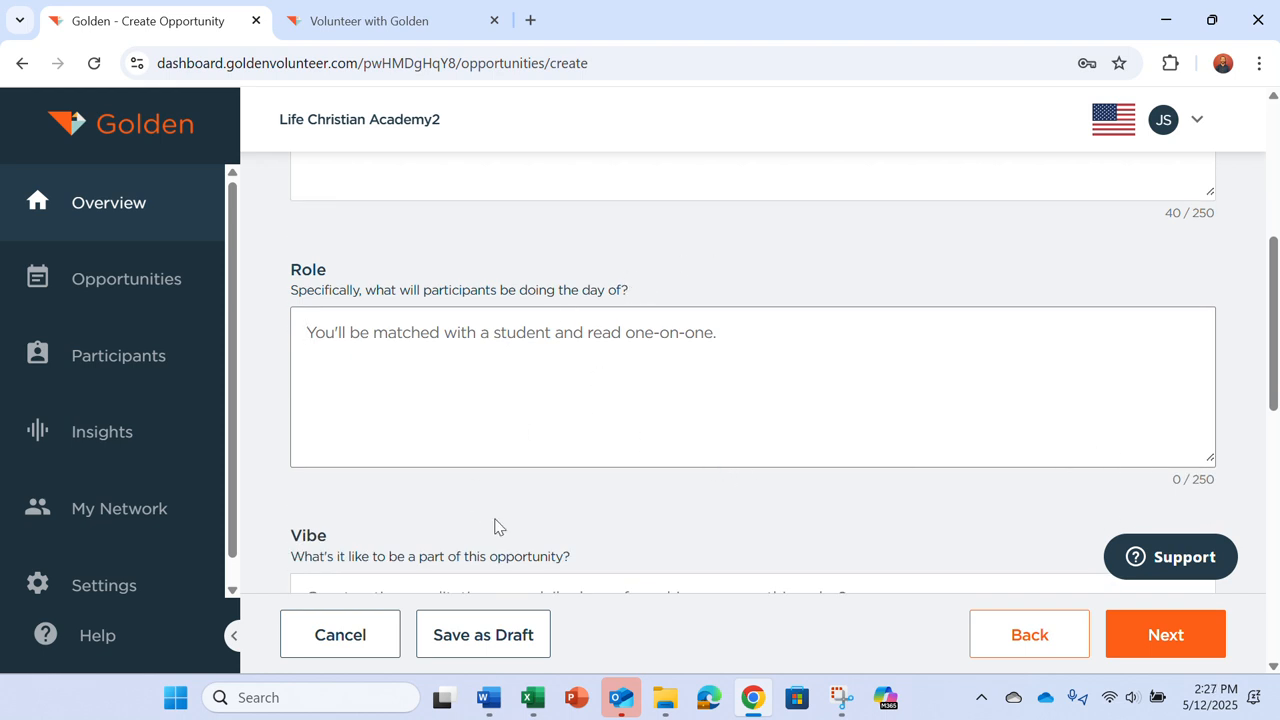
pyautogui.scroll(-2, 497, 527)
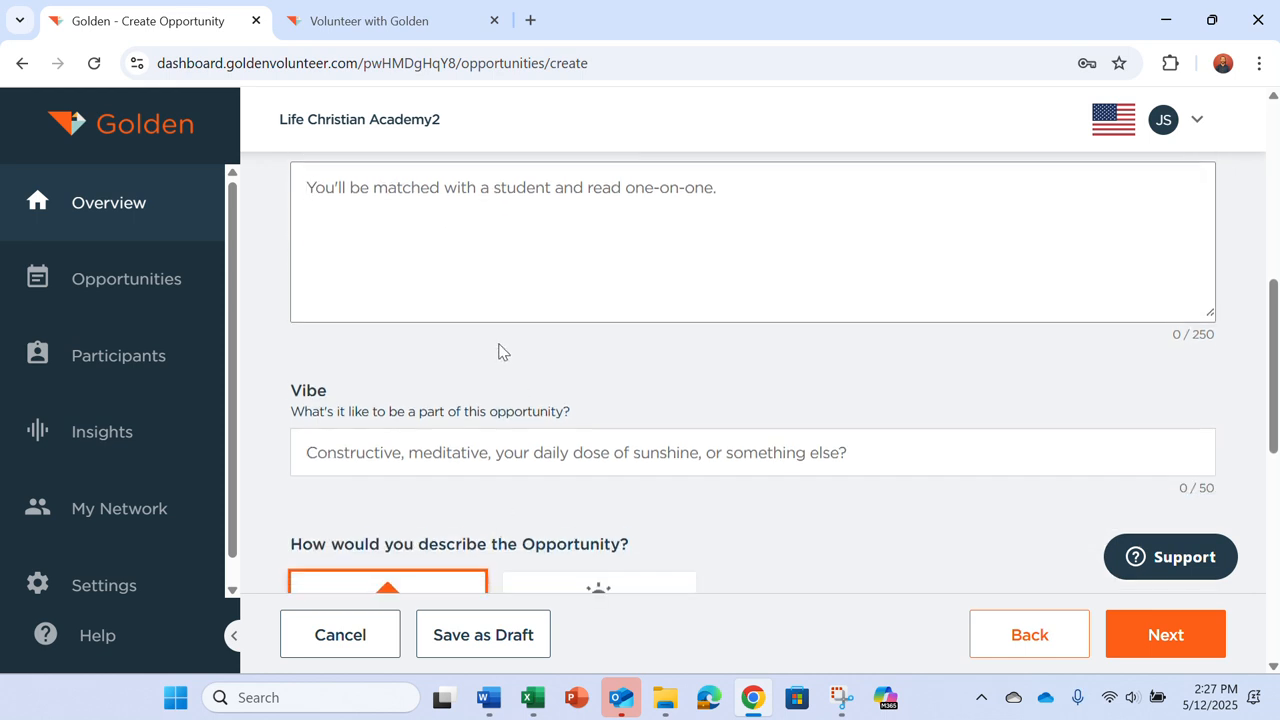
pyautogui.write('Test')
pyautogui.click(372, 452)
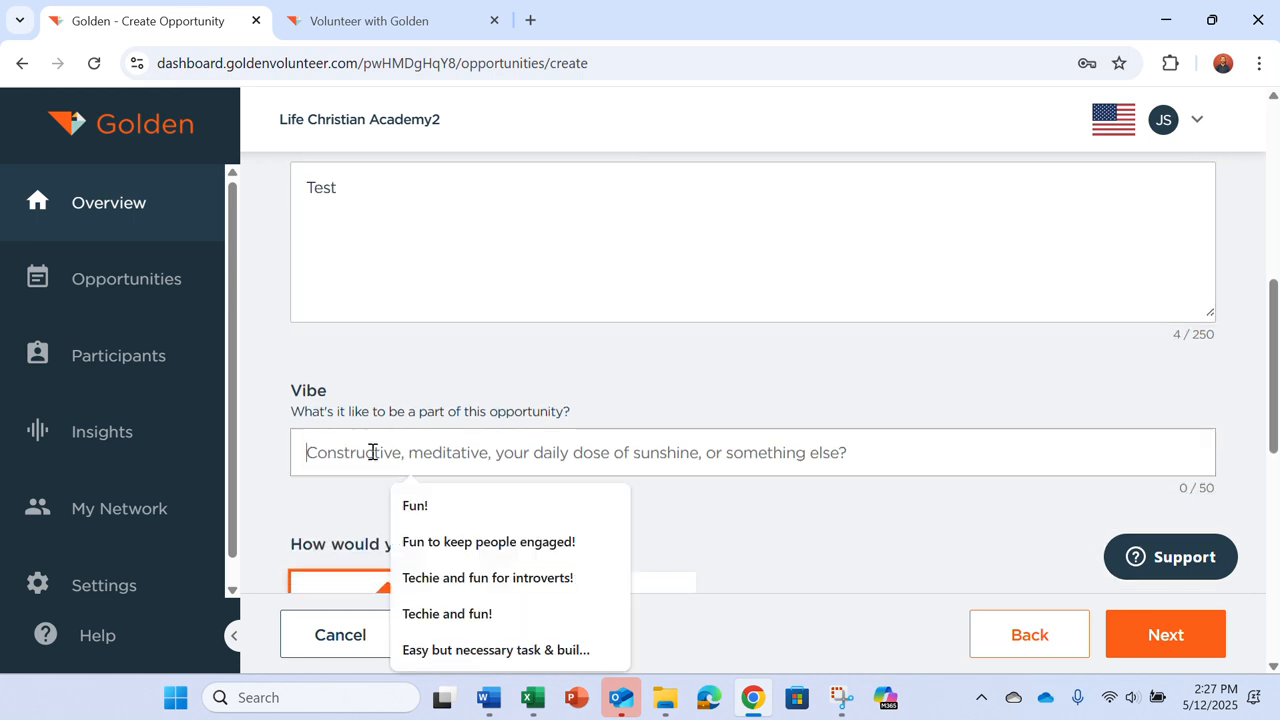
# Step: Set Vibe to 'Test', choose Mellow and Social tiles, and continue to the location step
pyautogui.write('Test')
pyautogui.scroll(-4, 370, 451)
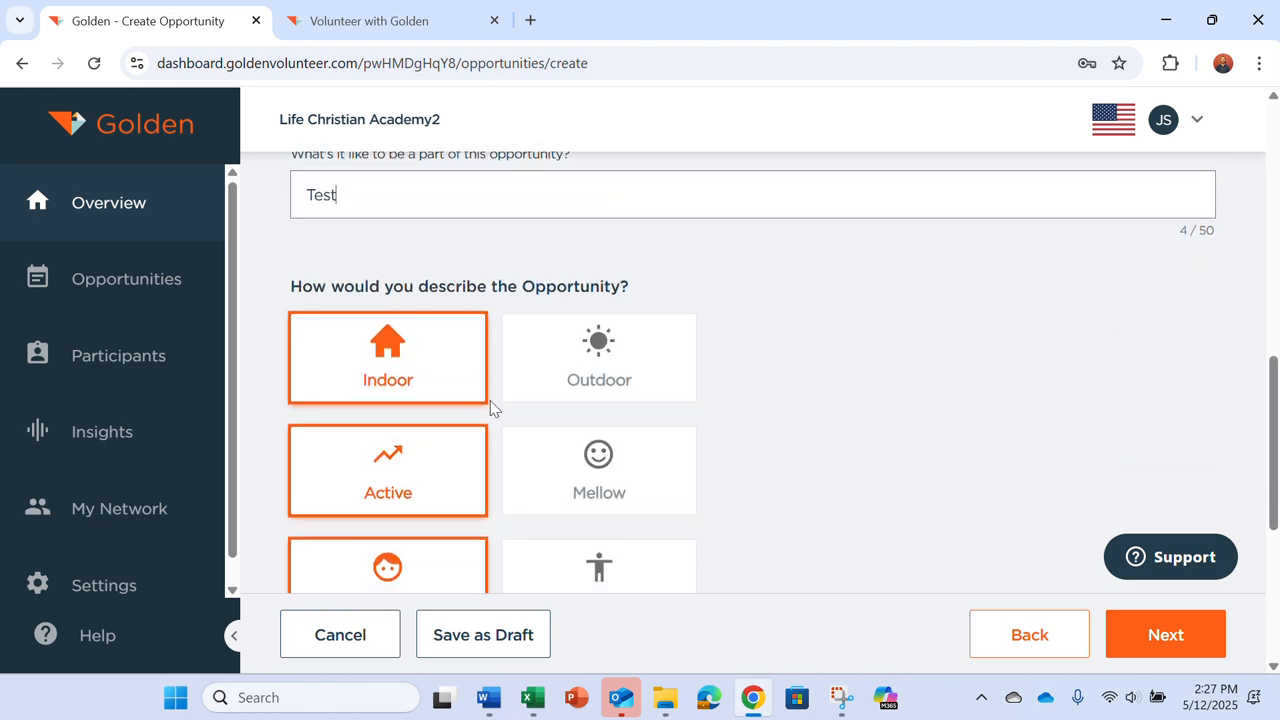
pyautogui.click(567, 461)
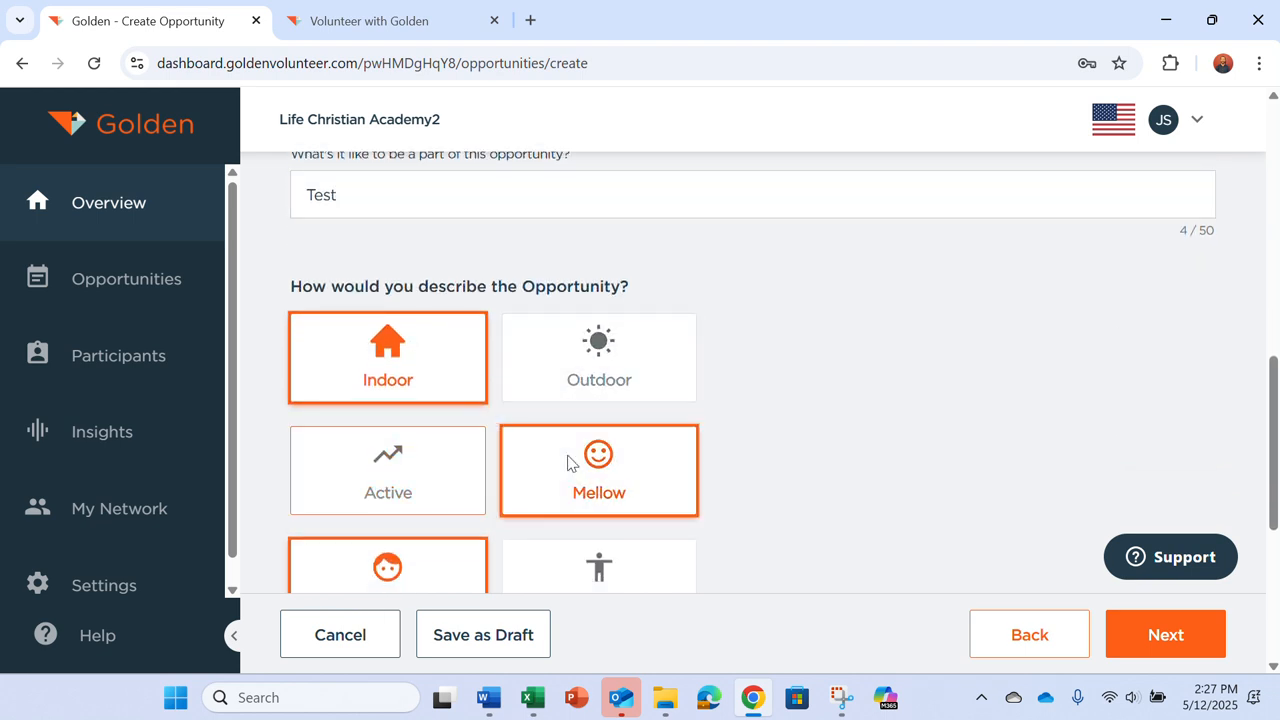
pyautogui.scroll(-2, 567, 461)
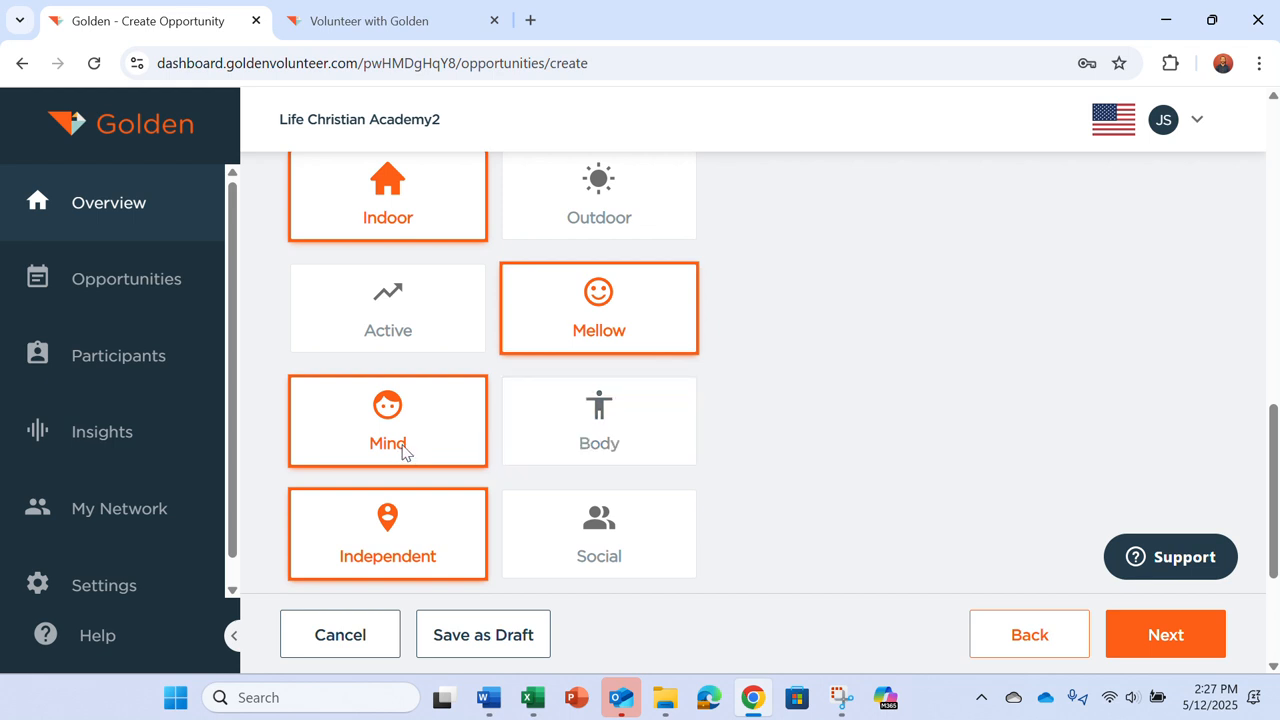
pyautogui.click(636, 550)
pyautogui.scroll(-2, 755, 465)
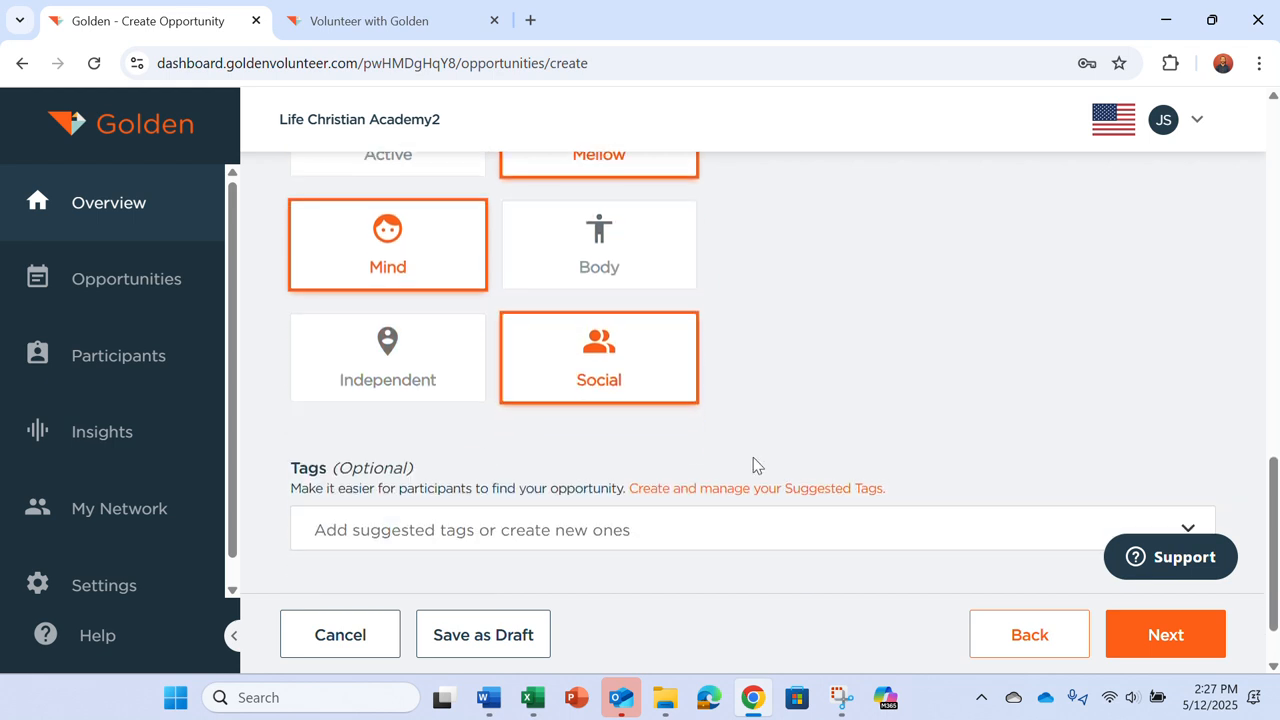
pyautogui.scroll(-1, 755, 465)
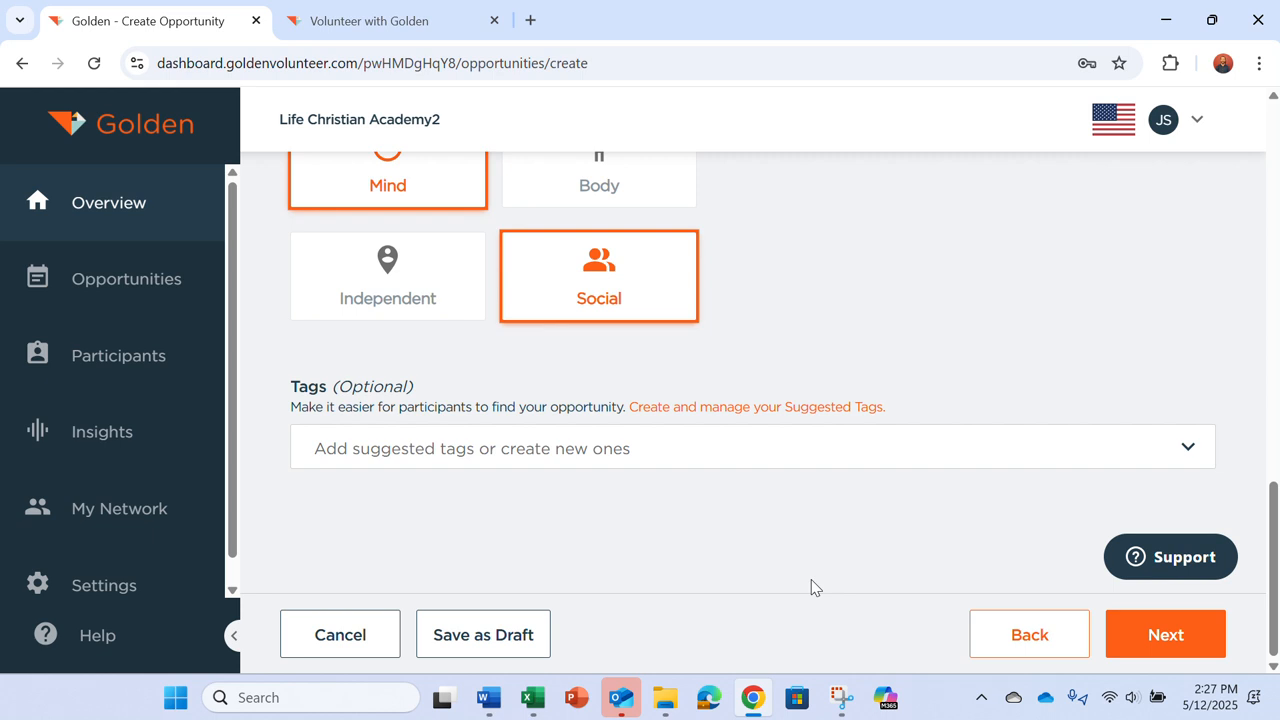
pyautogui.click(1120, 650)
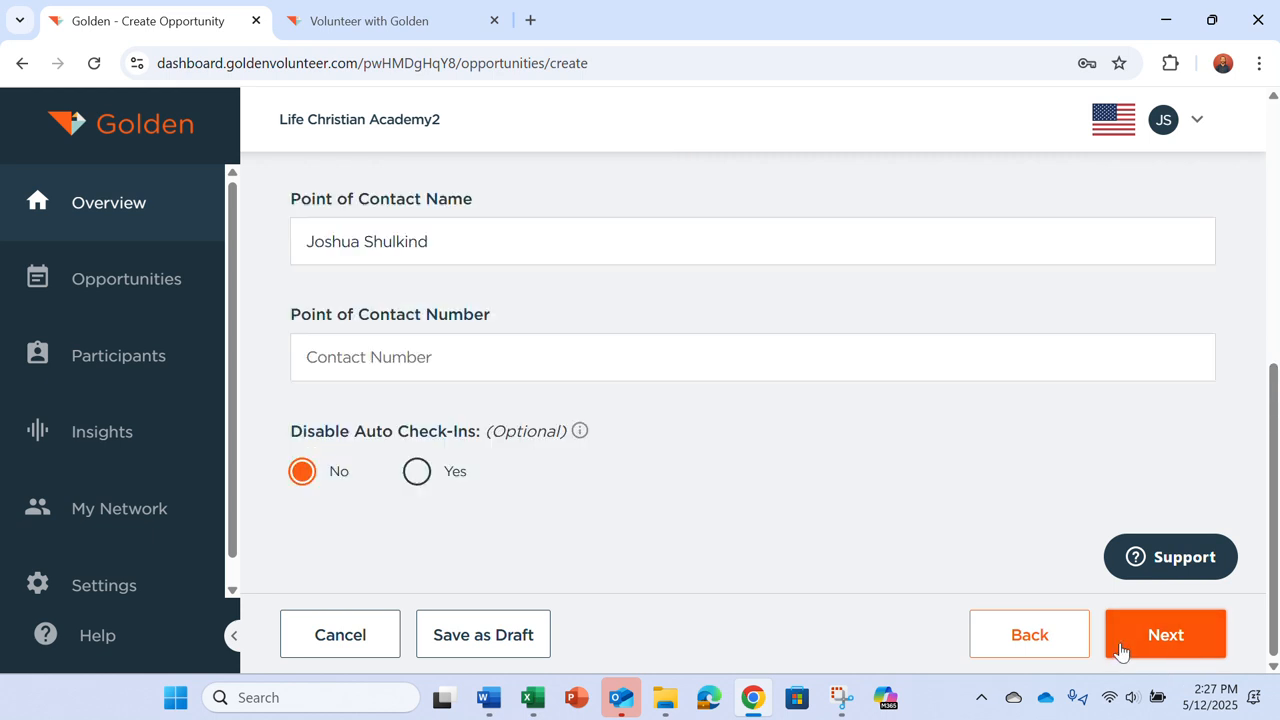
# Step: Set the physical location to the suggested Tacoma, WA street address
pyautogui.scroll(5, 762, 566)
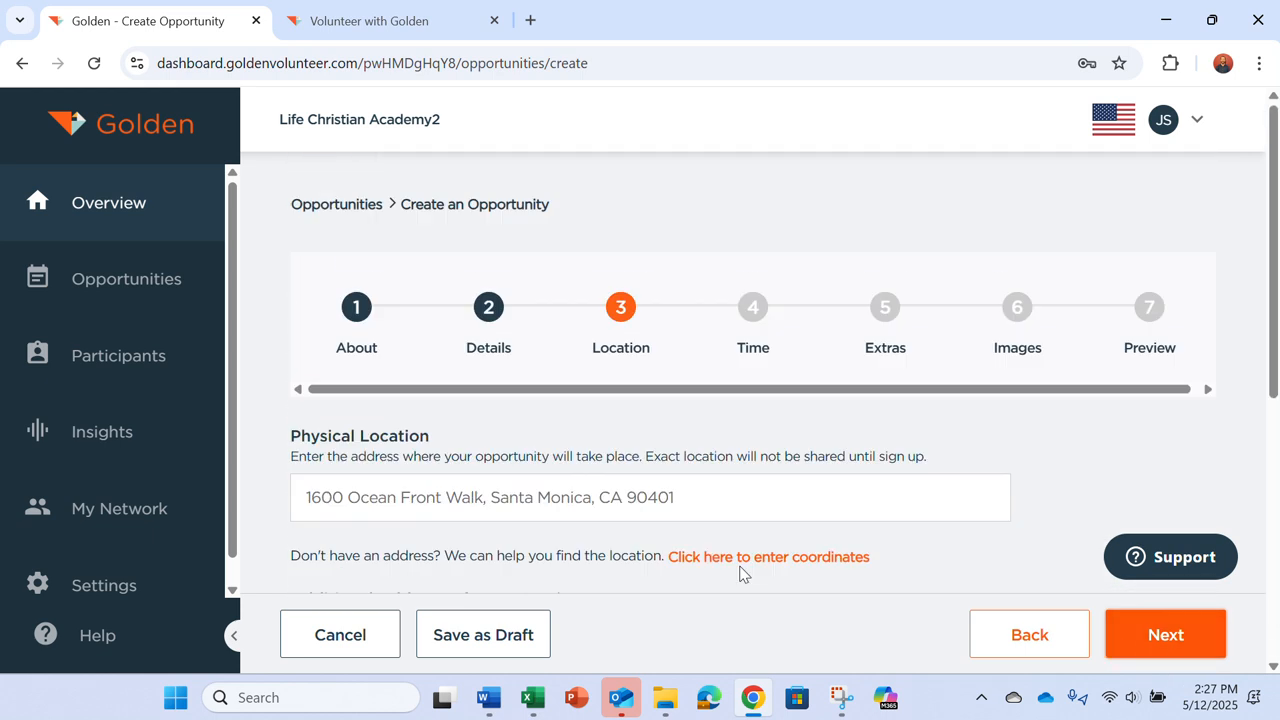
pyautogui.click(611, 497)
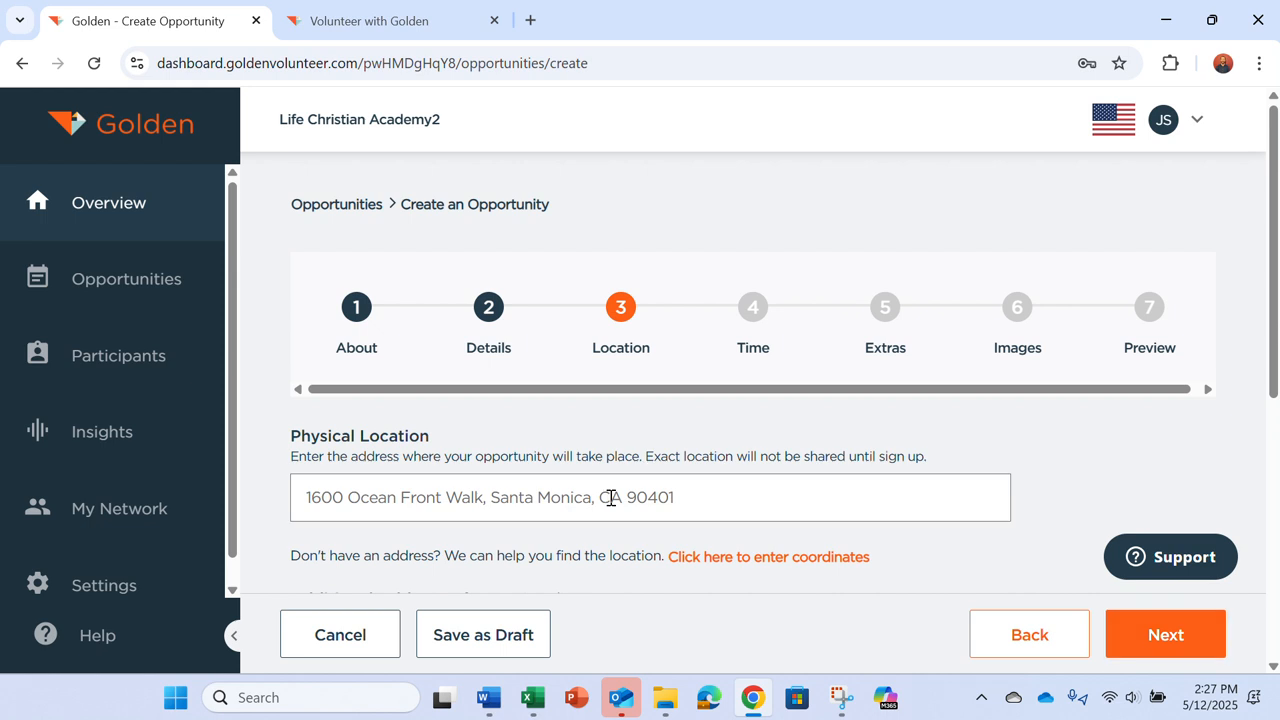
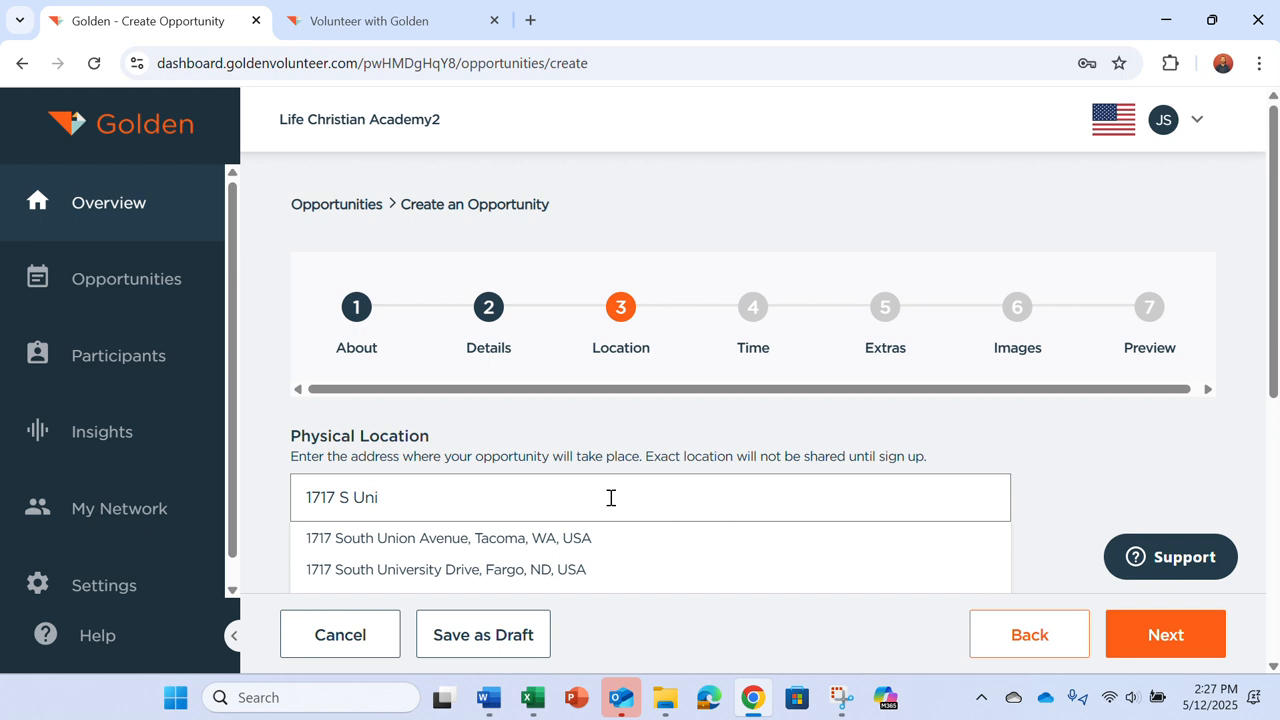
pyautogui.click(509, 546)
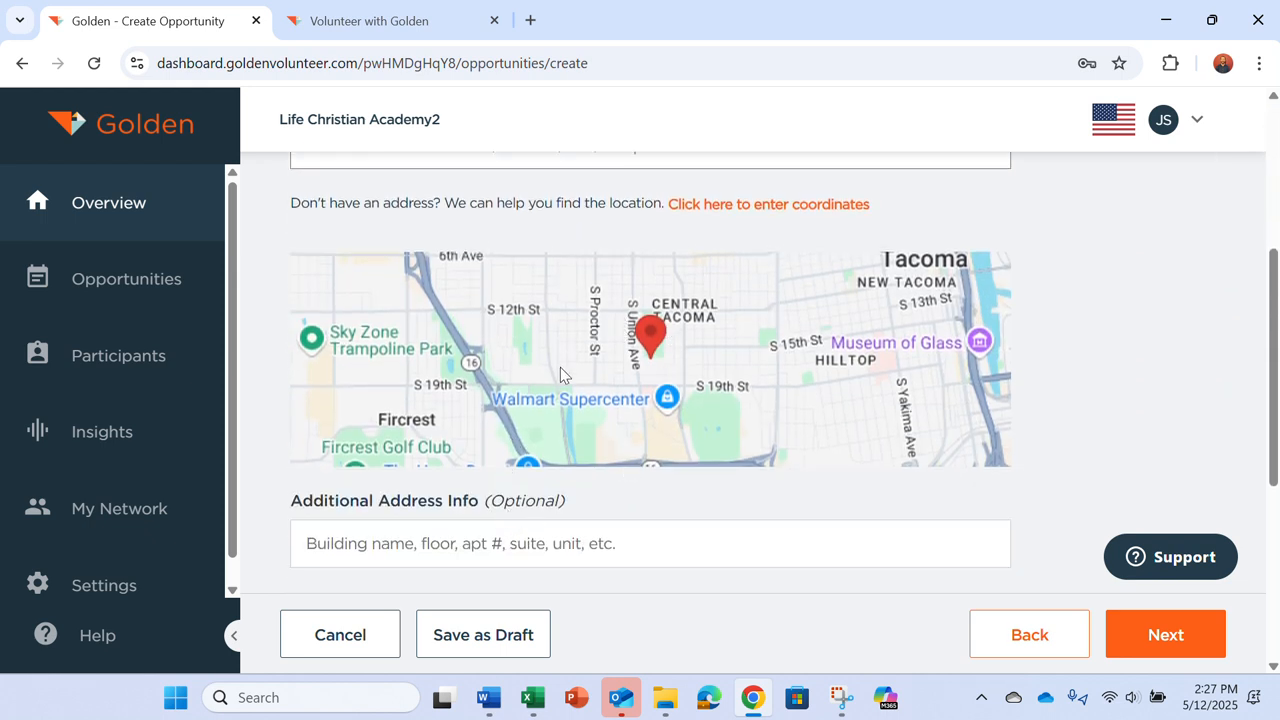
# Step: Fill in the point-of-contact number from the saved autofill suggestion
pyautogui.scroll(-2, 555, 473)
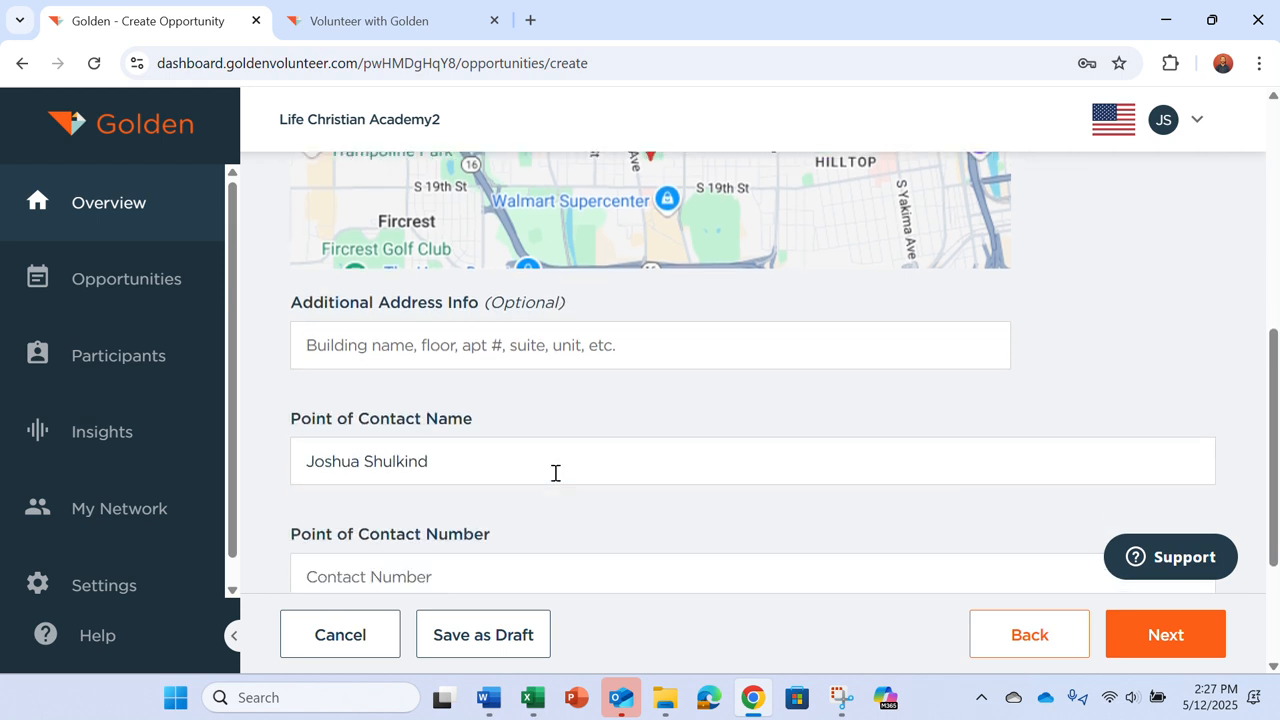
pyautogui.scroll(-2, 555, 473)
pyautogui.click(551, 406)
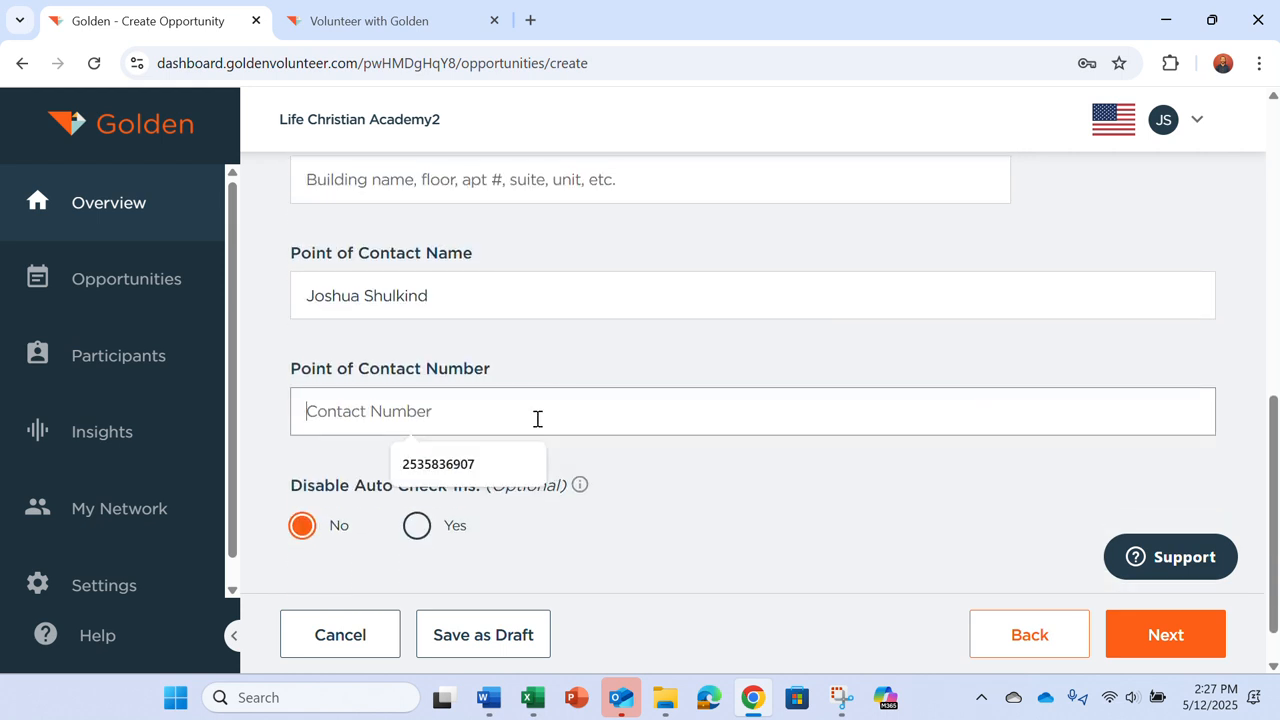
pyautogui.click(457, 465)
pyautogui.scroll(-1, 640, 600)
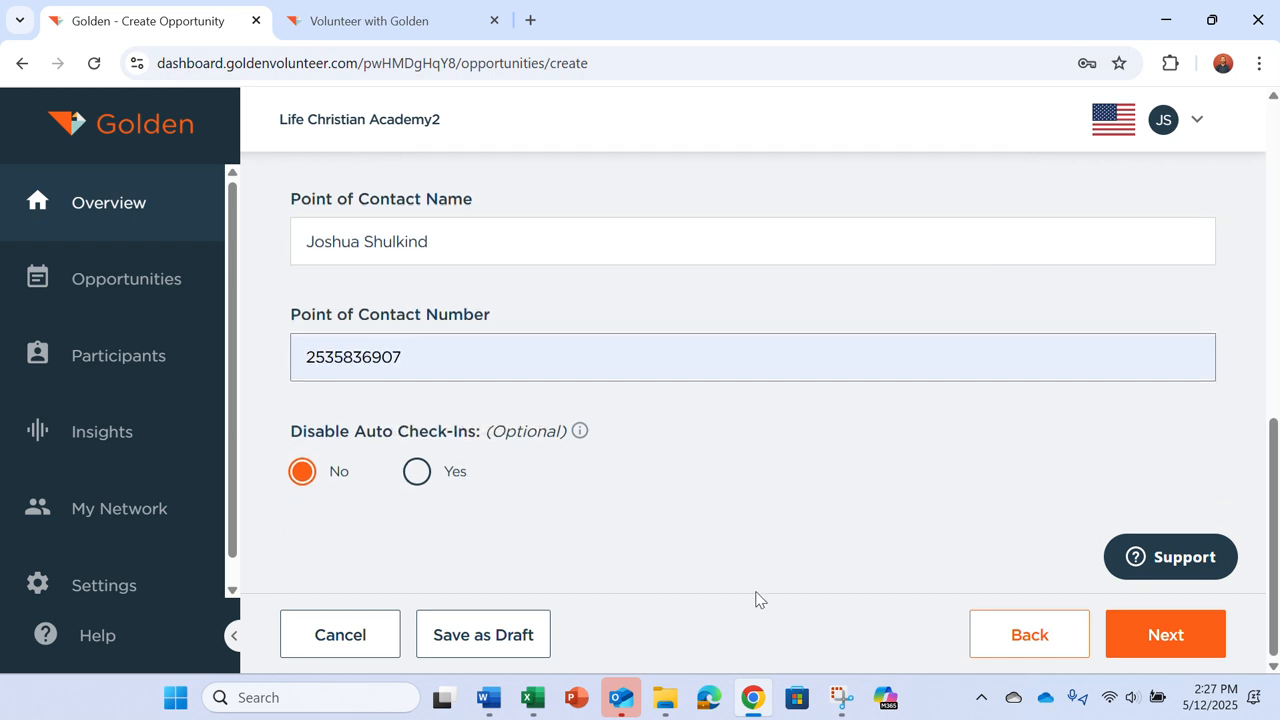
# Step: On the time step, set the slot date to May 19, 2025
pyautogui.click(1160, 633)
pyautogui.scroll(3, 528, 463)
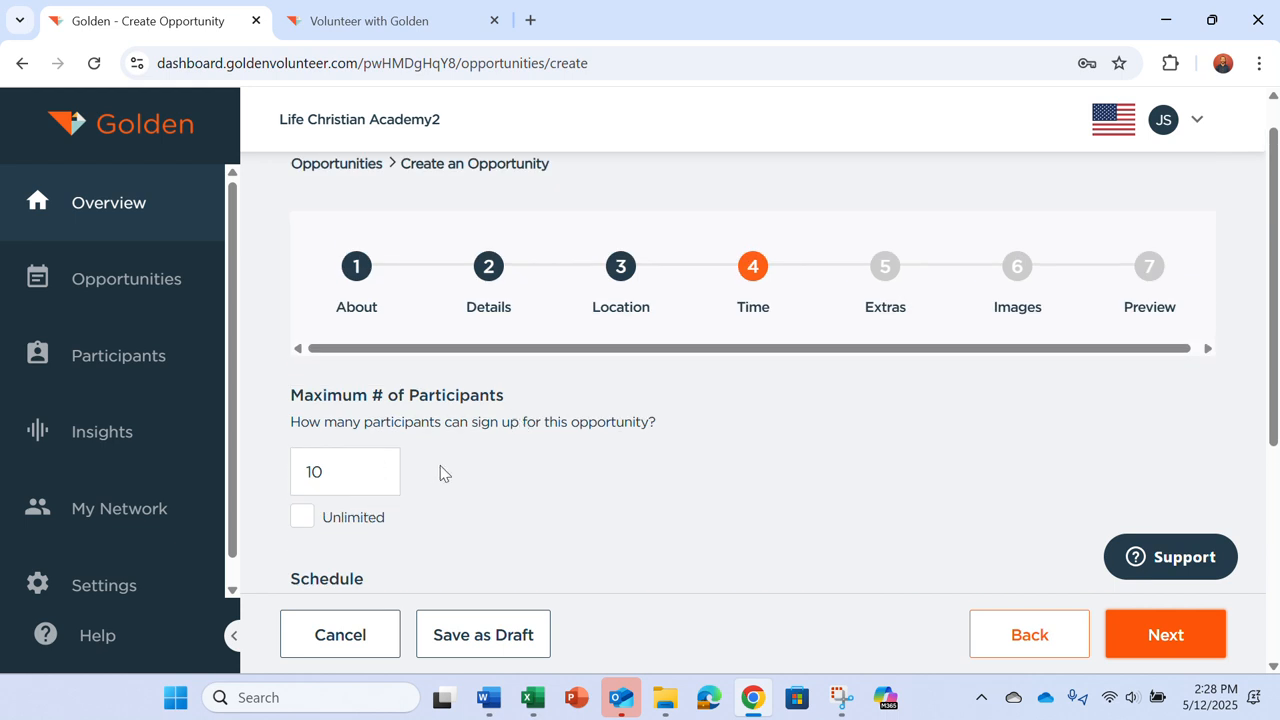
pyautogui.scroll(-1, 523, 488)
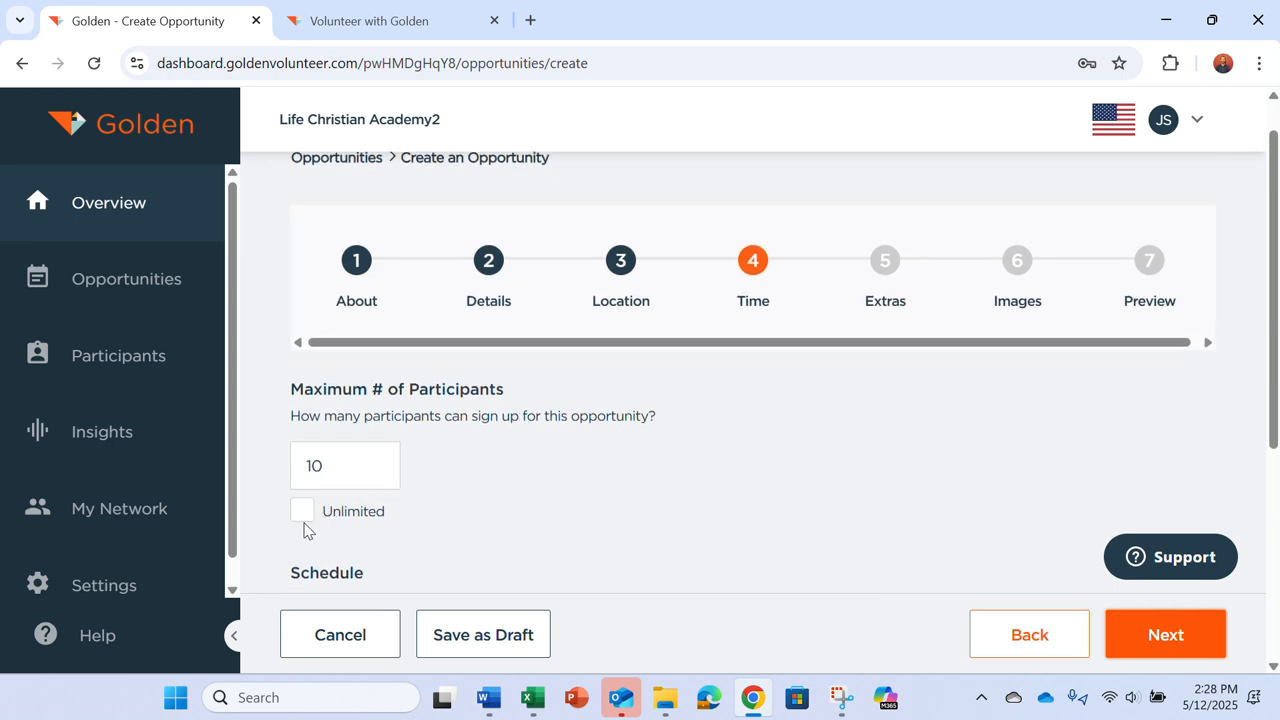
pyautogui.scroll(-3, 477, 466)
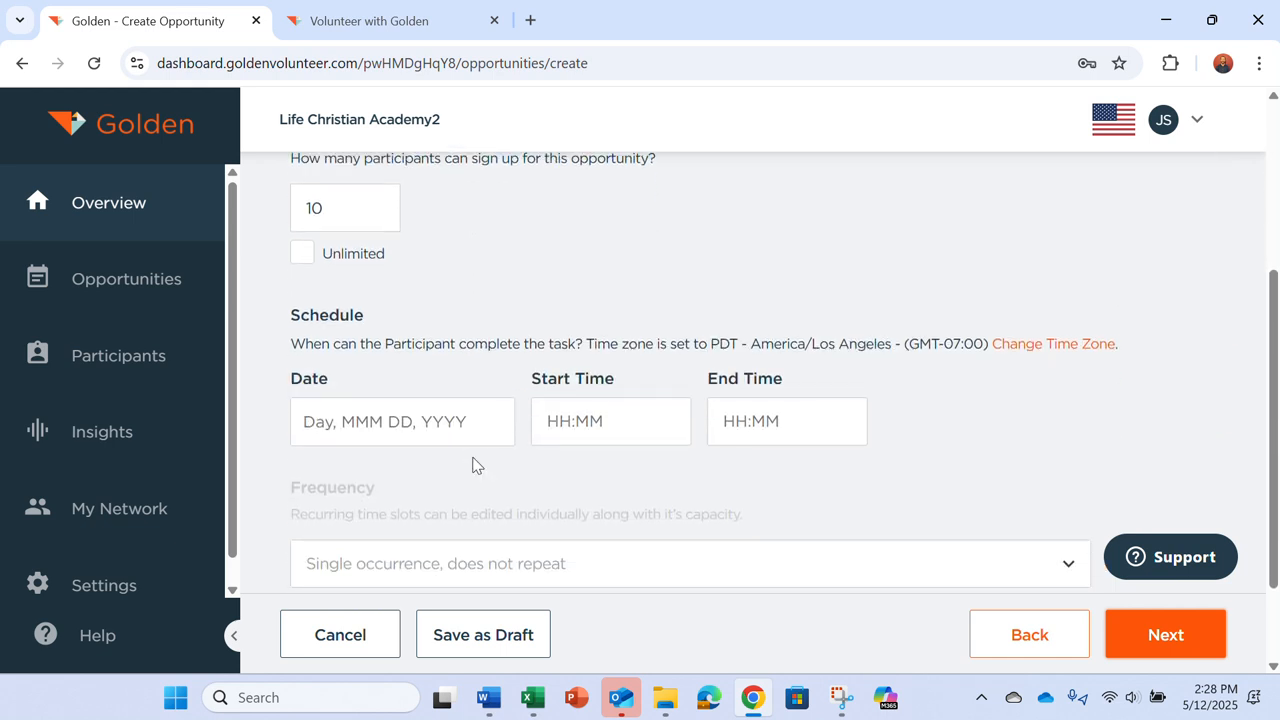
pyautogui.click(457, 429)
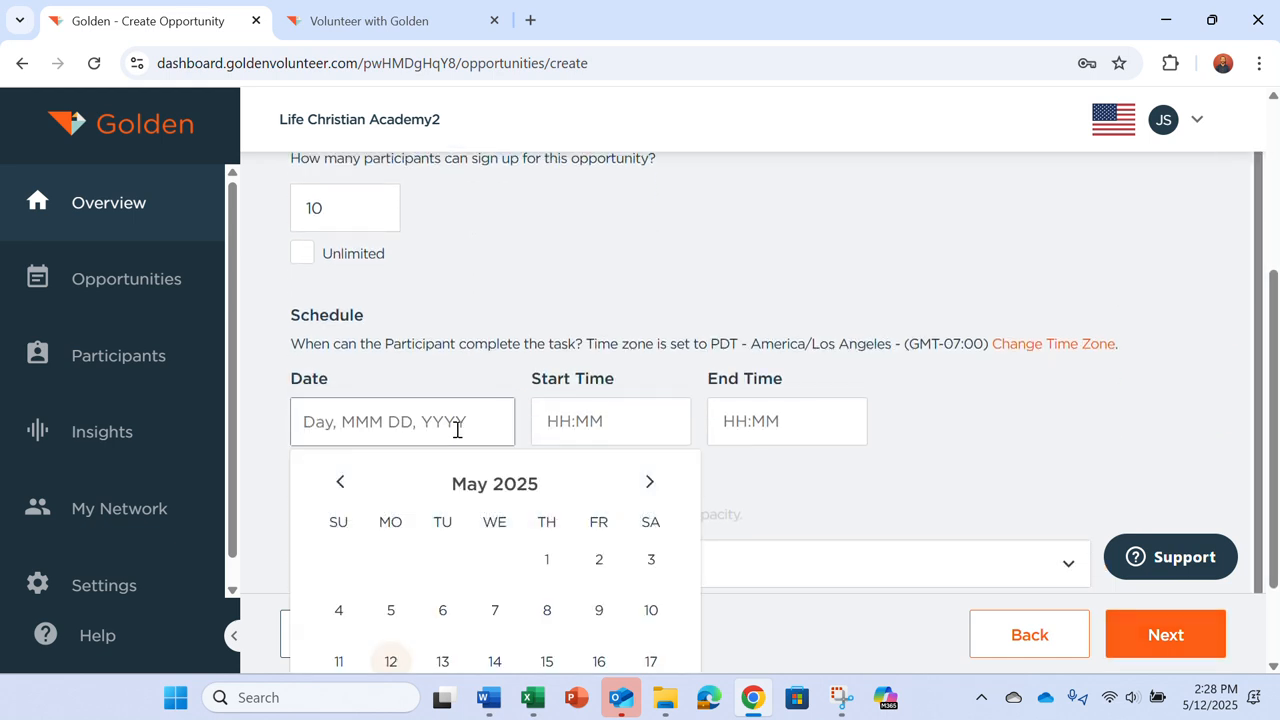
pyautogui.scroll(-2, 811, 548)
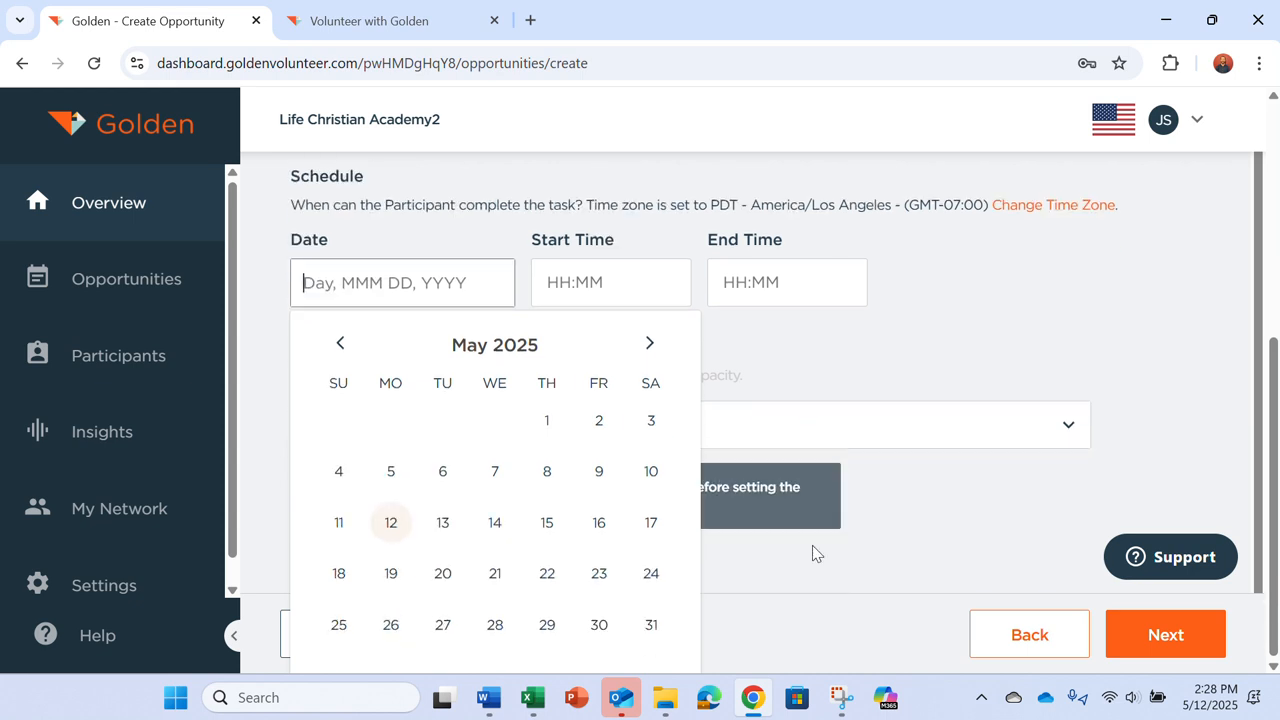
pyautogui.click(391, 576)
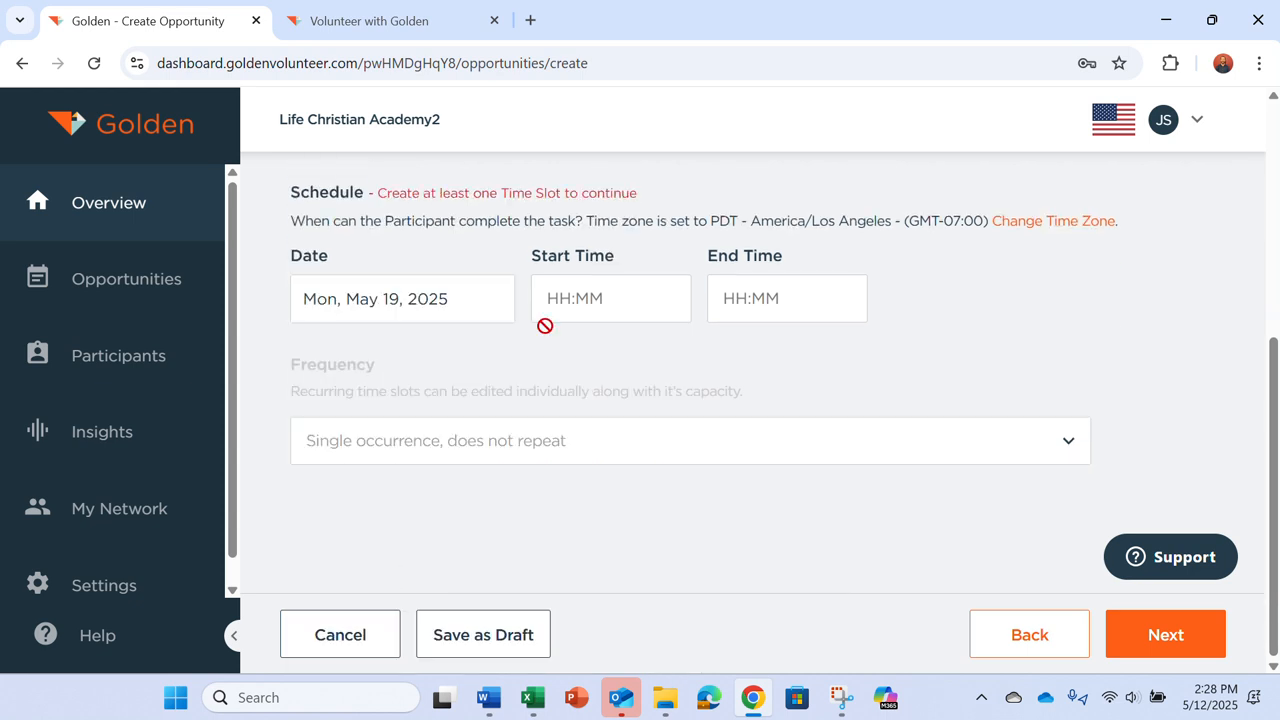
# Step: Set the slot from 1:00 PM to 3:00 PM as a single occurrence and continue to Extras
pyautogui.click(574, 294)
pyautogui.scroll(1, 558, 442)
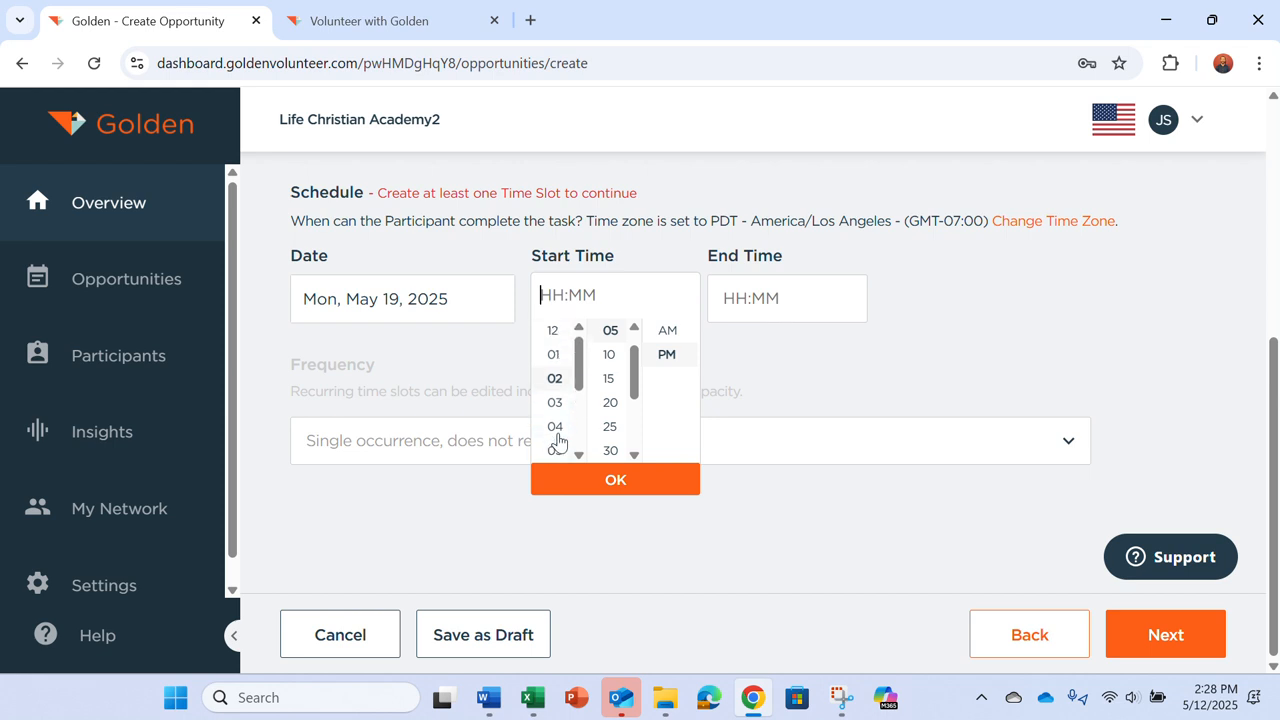
pyautogui.click(554, 355)
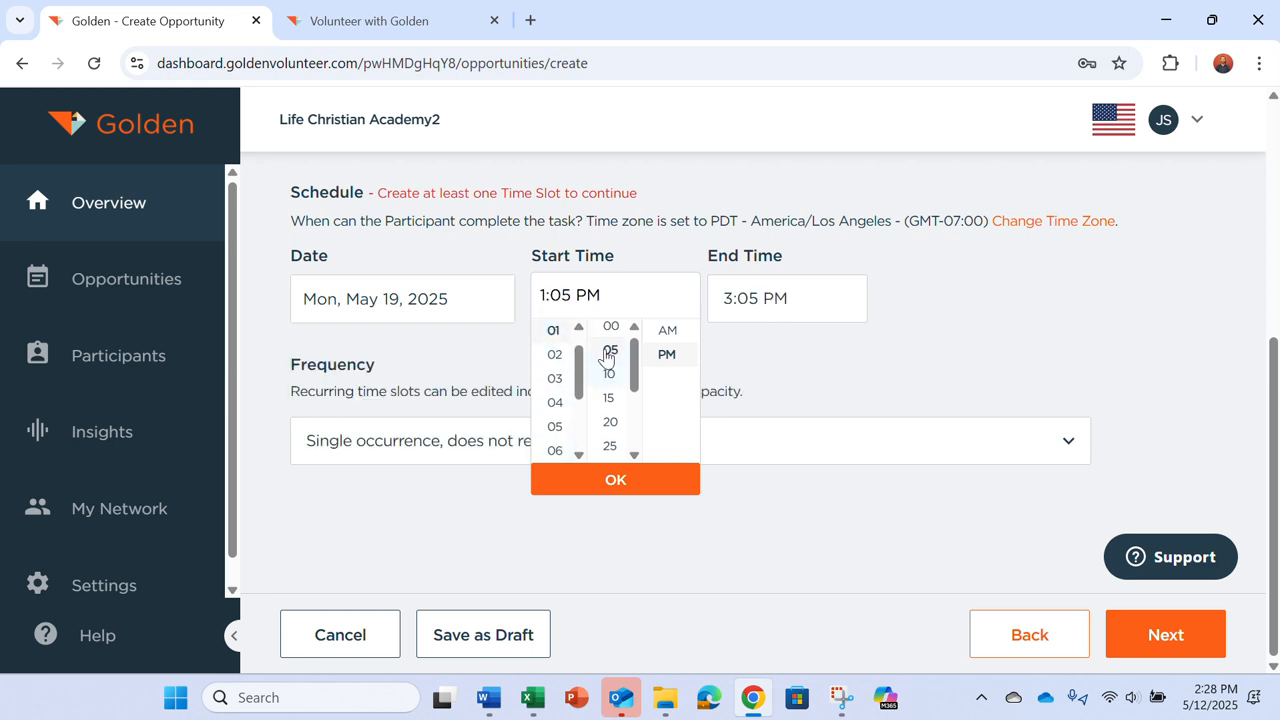
pyautogui.click(610, 333)
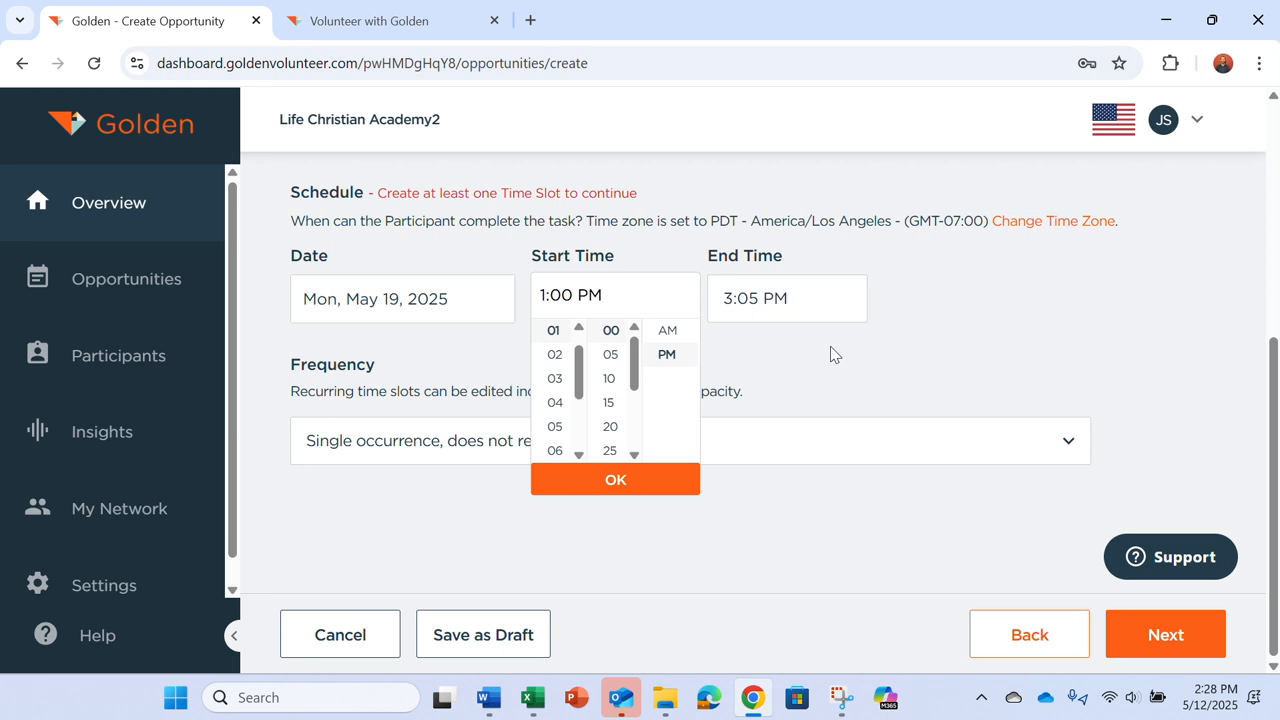
pyautogui.click(828, 299)
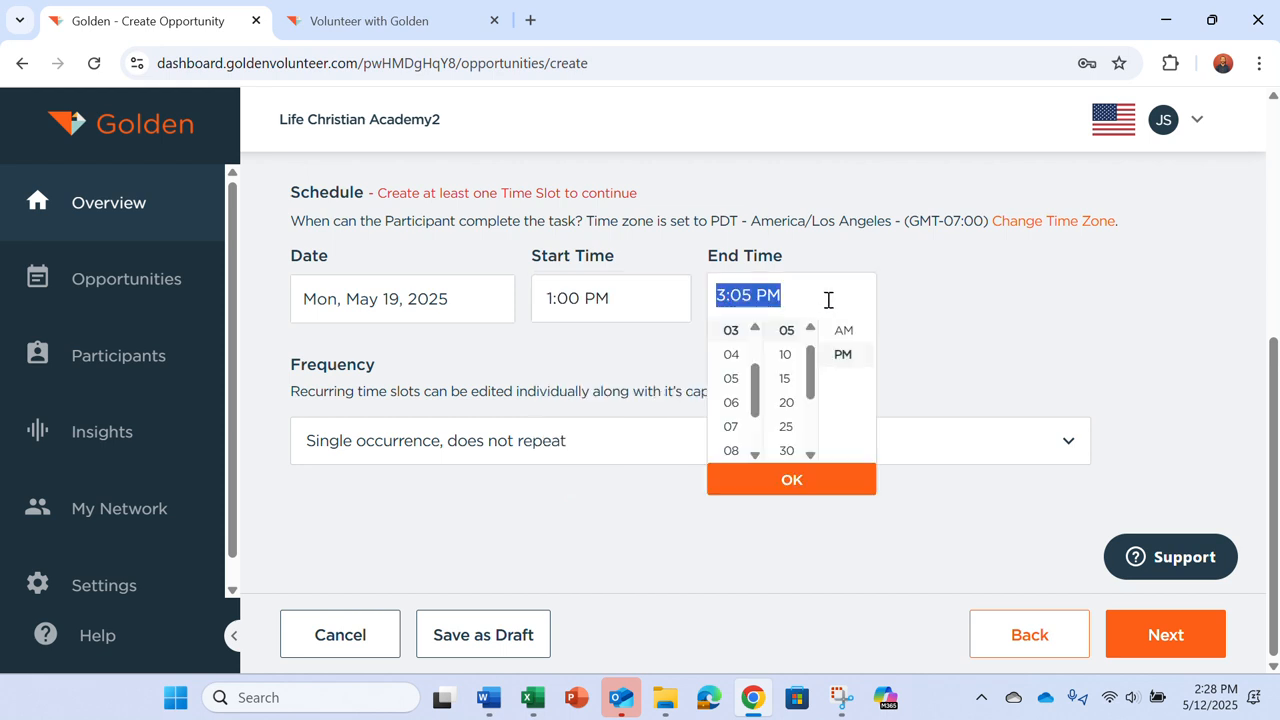
pyautogui.scroll(1, 781, 350)
pyautogui.click(786, 331)
pyautogui.click(672, 372)
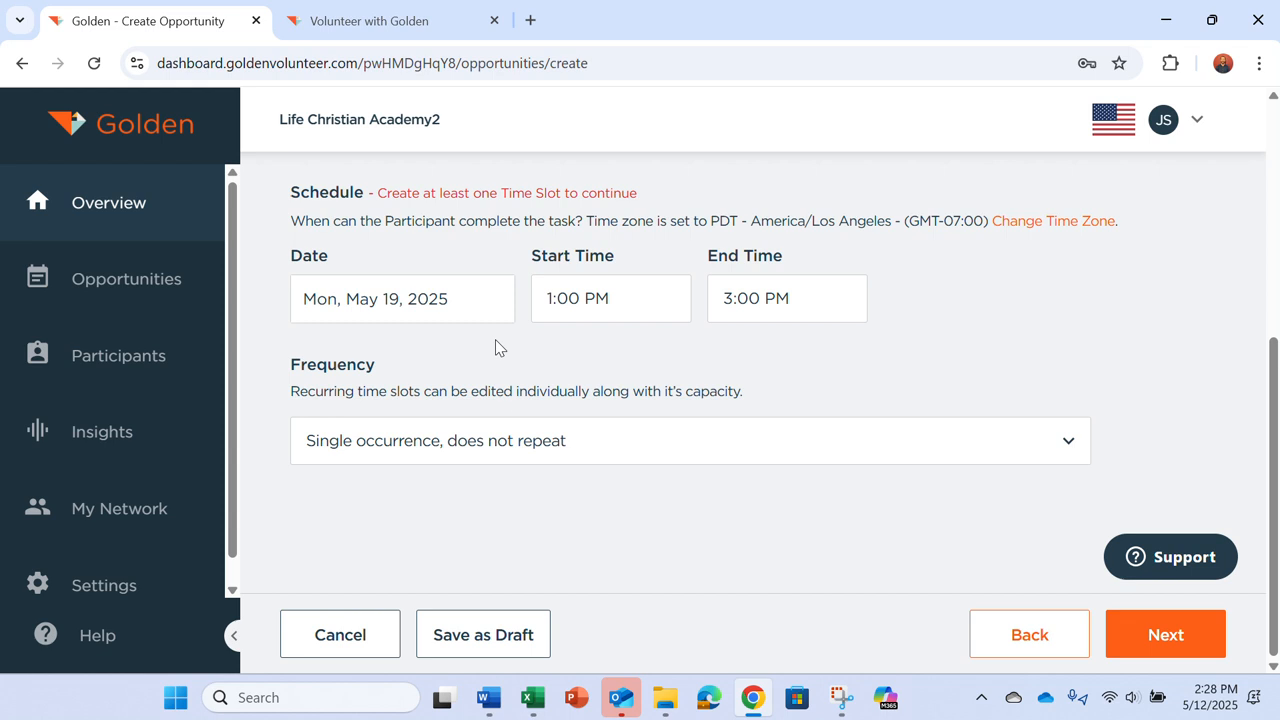
pyautogui.click(580, 441)
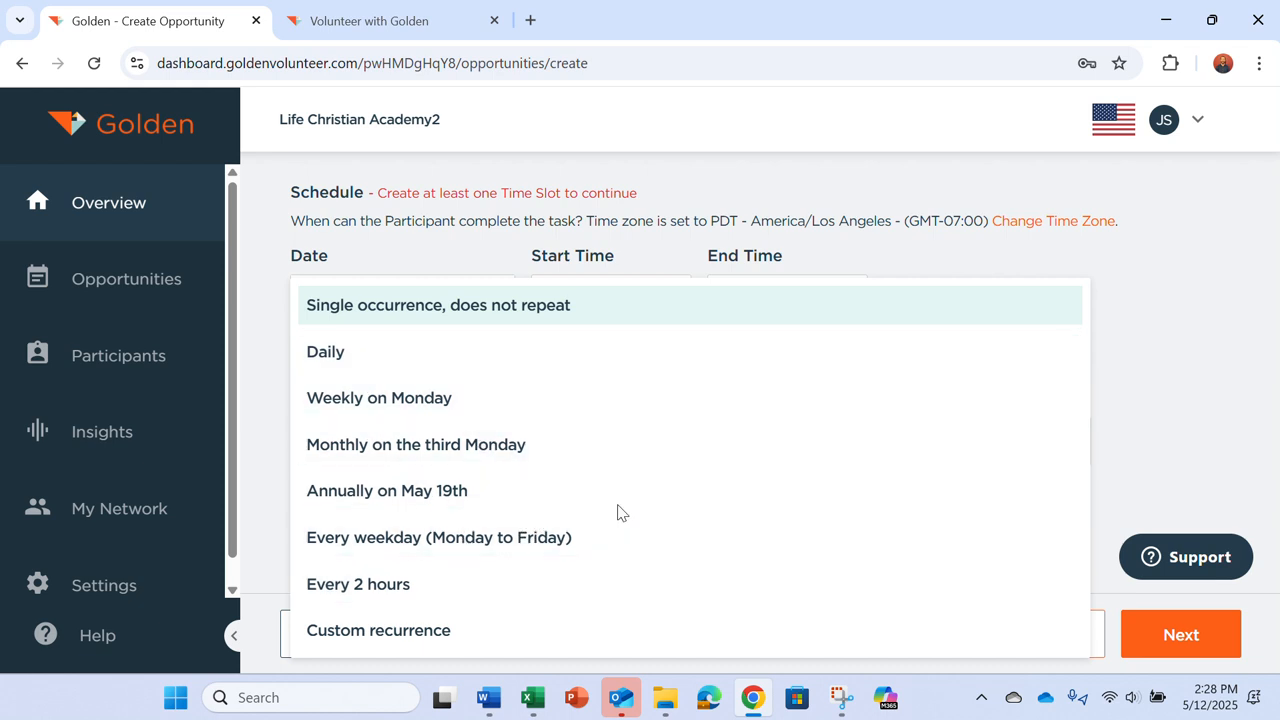
pyautogui.click(1134, 388)
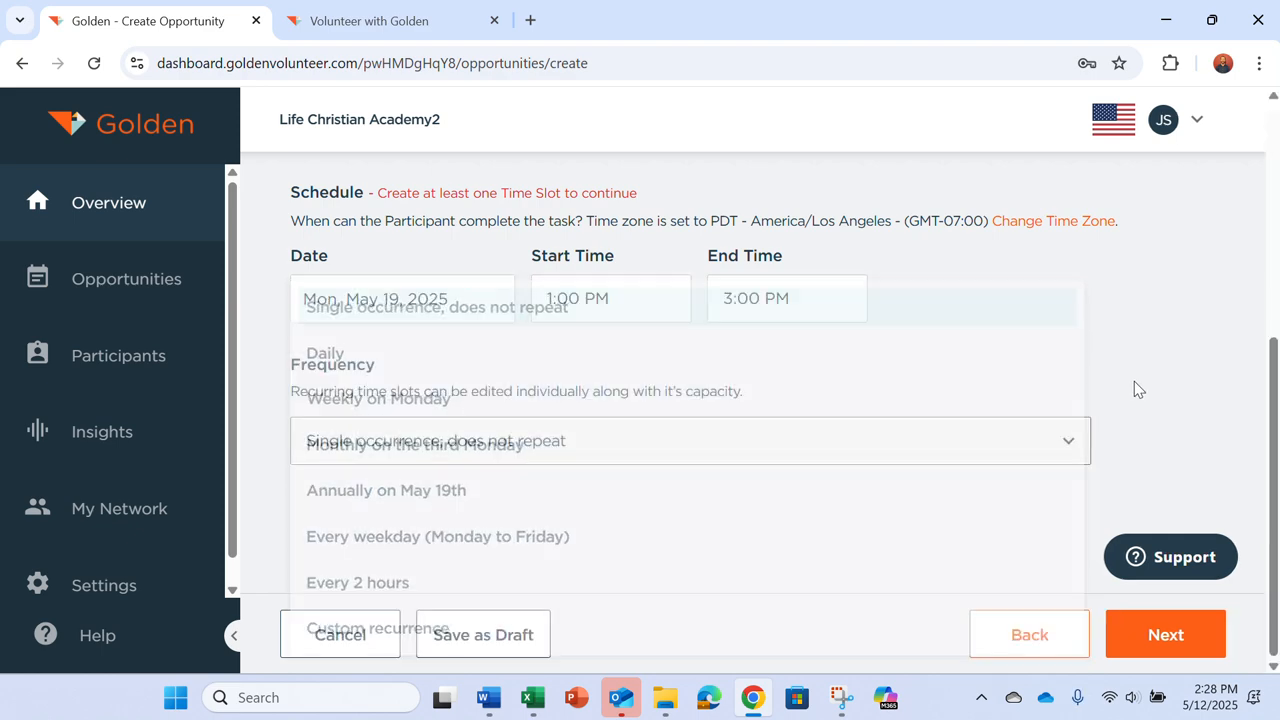
pyautogui.click(1165, 637)
# Step: Select Phone Number under Additional Participant Information and continue to the Images step
pyautogui.scroll(6, 614, 446)
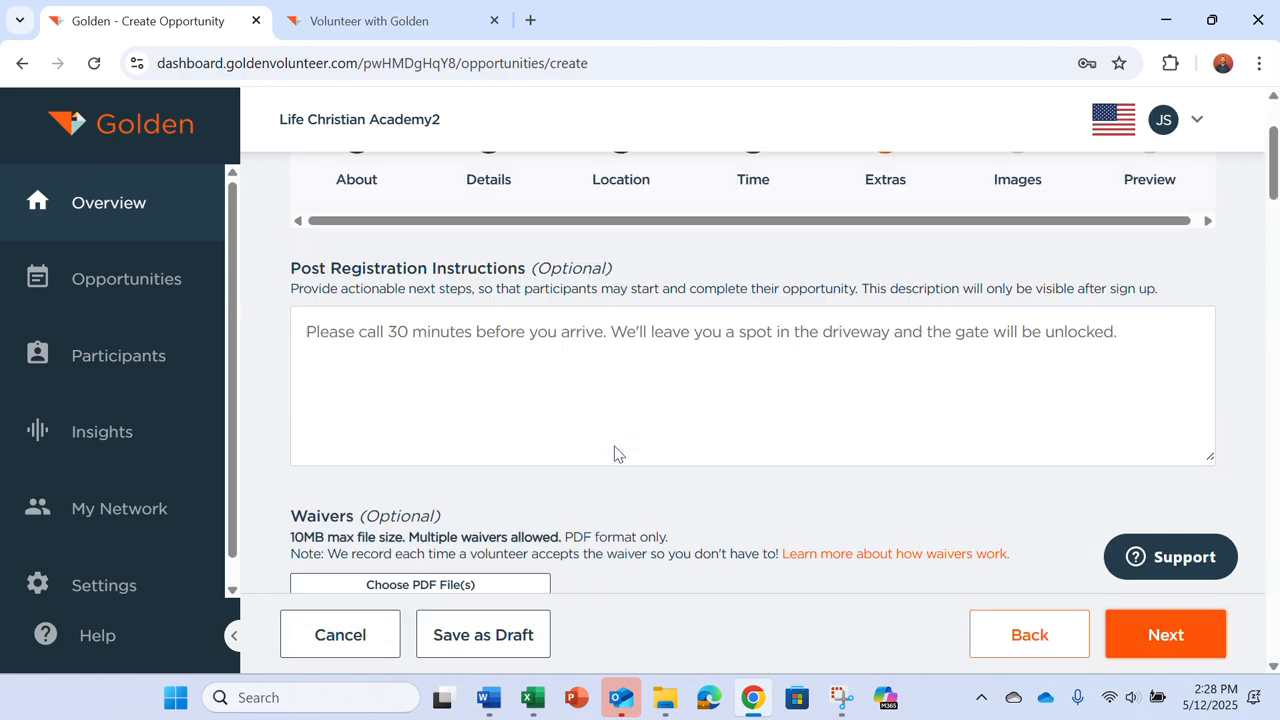
pyautogui.scroll(-1, 616, 446)
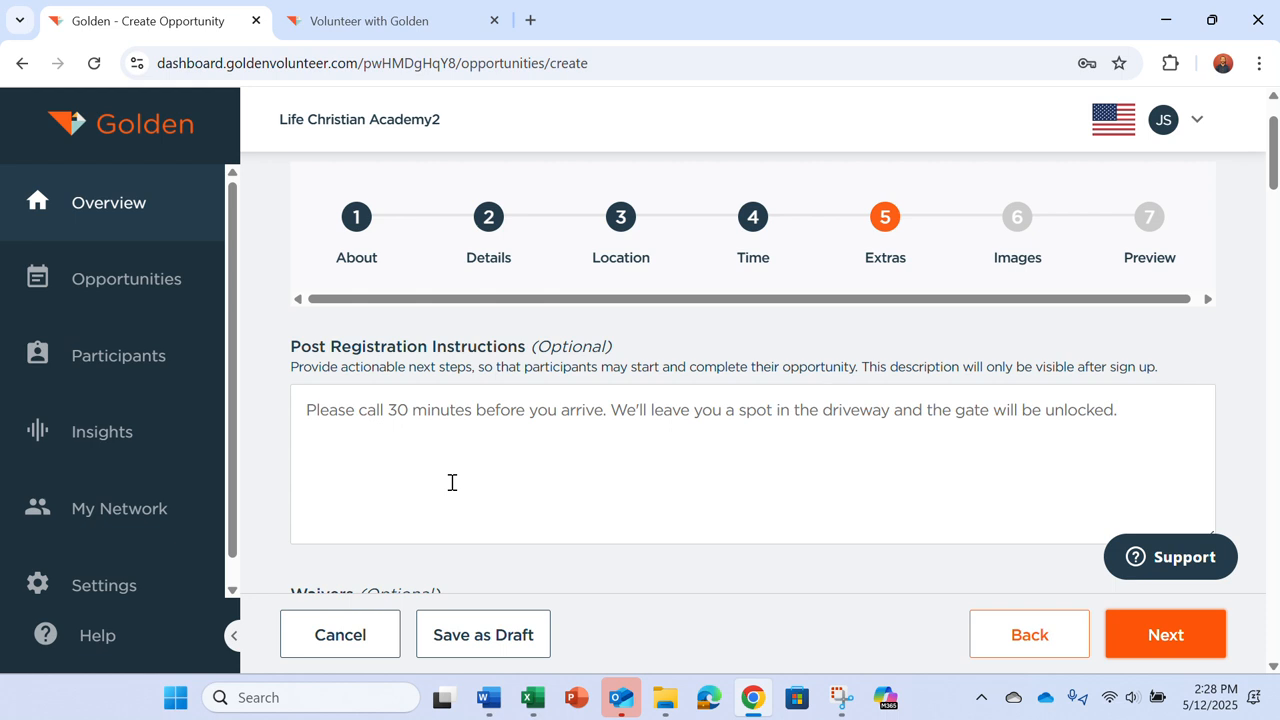
pyautogui.scroll(-2, 452, 483)
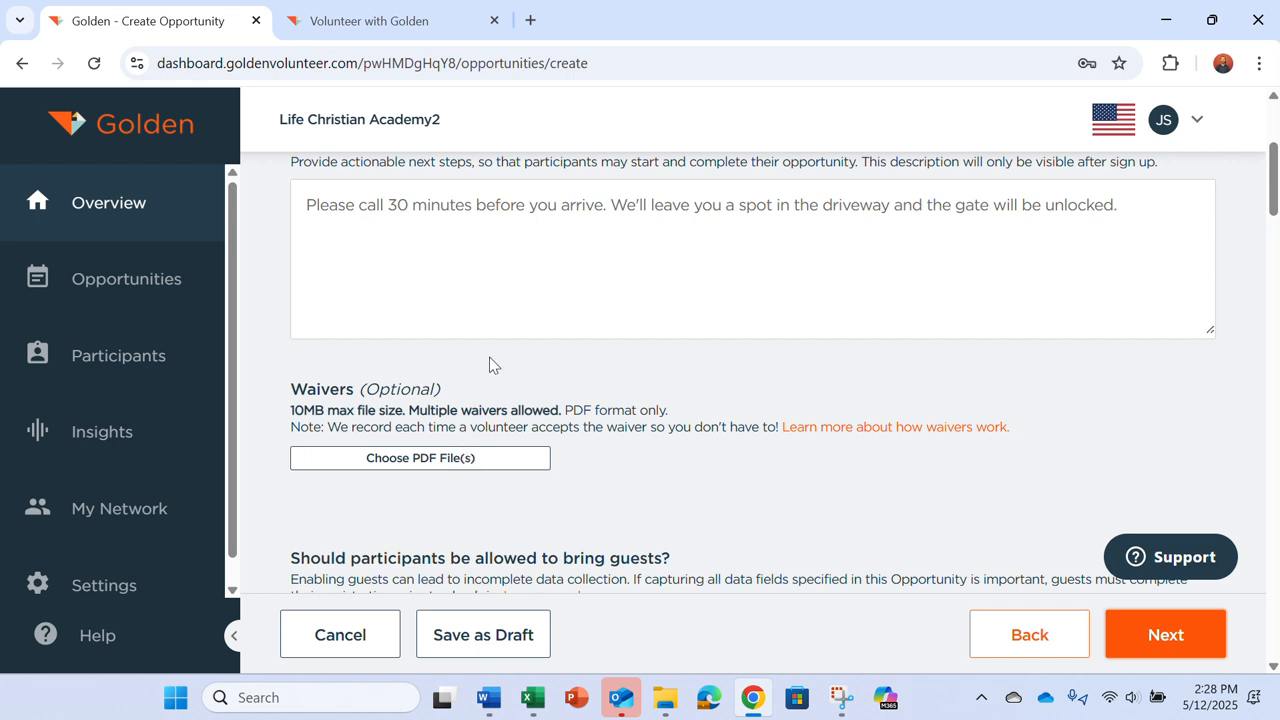
pyautogui.scroll(1, 506, 260)
pyautogui.scroll(-1, 506, 262)
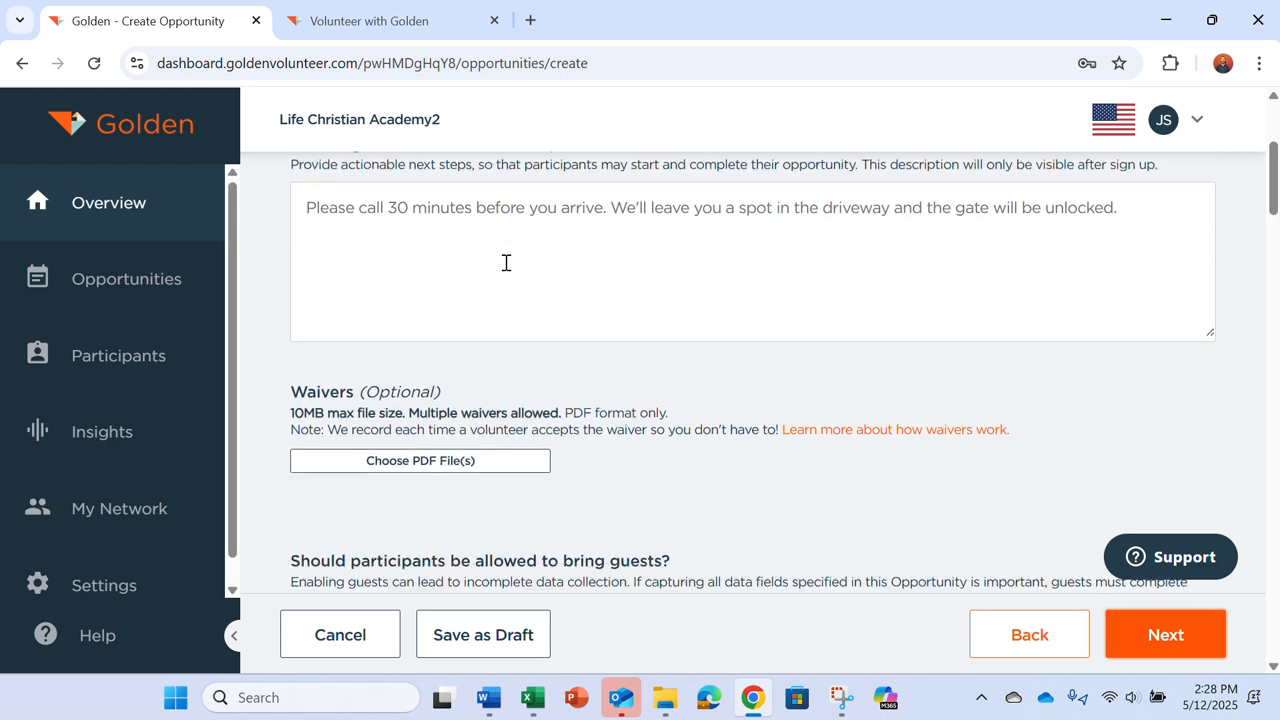
pyautogui.scroll(-1, 506, 262)
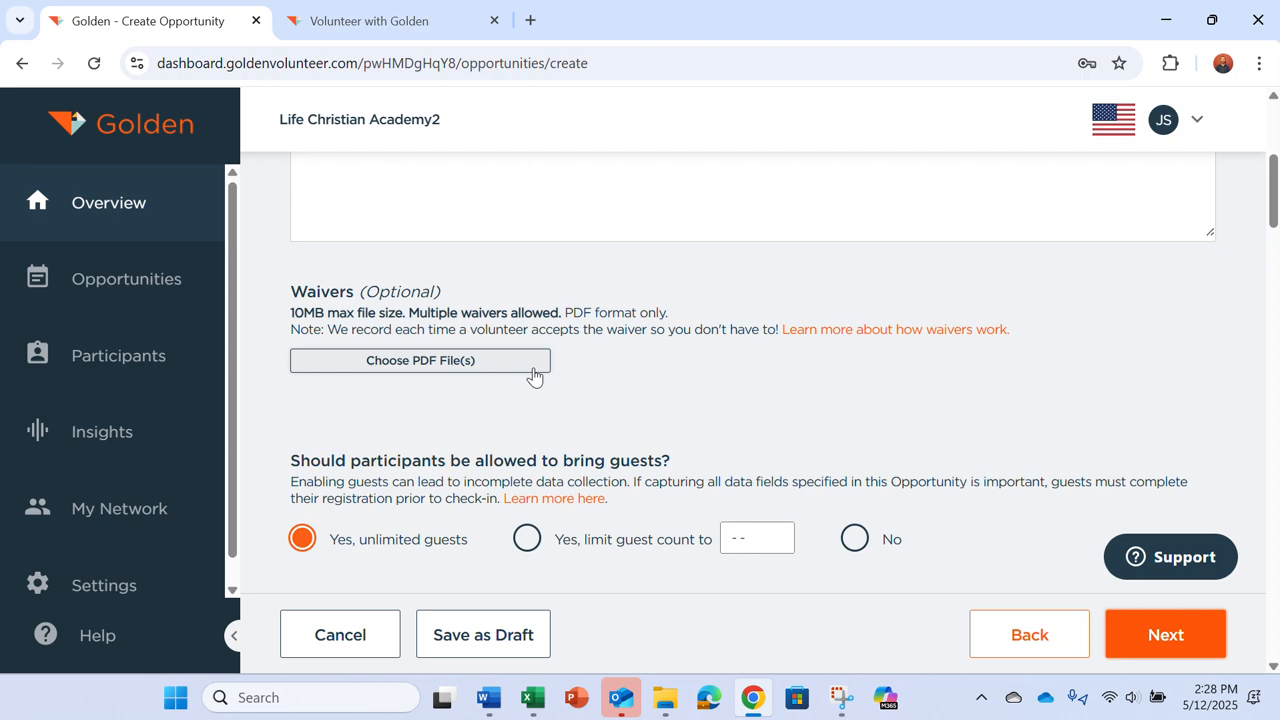
pyautogui.scroll(-2, 606, 369)
pyautogui.scroll(-4, 607, 370)
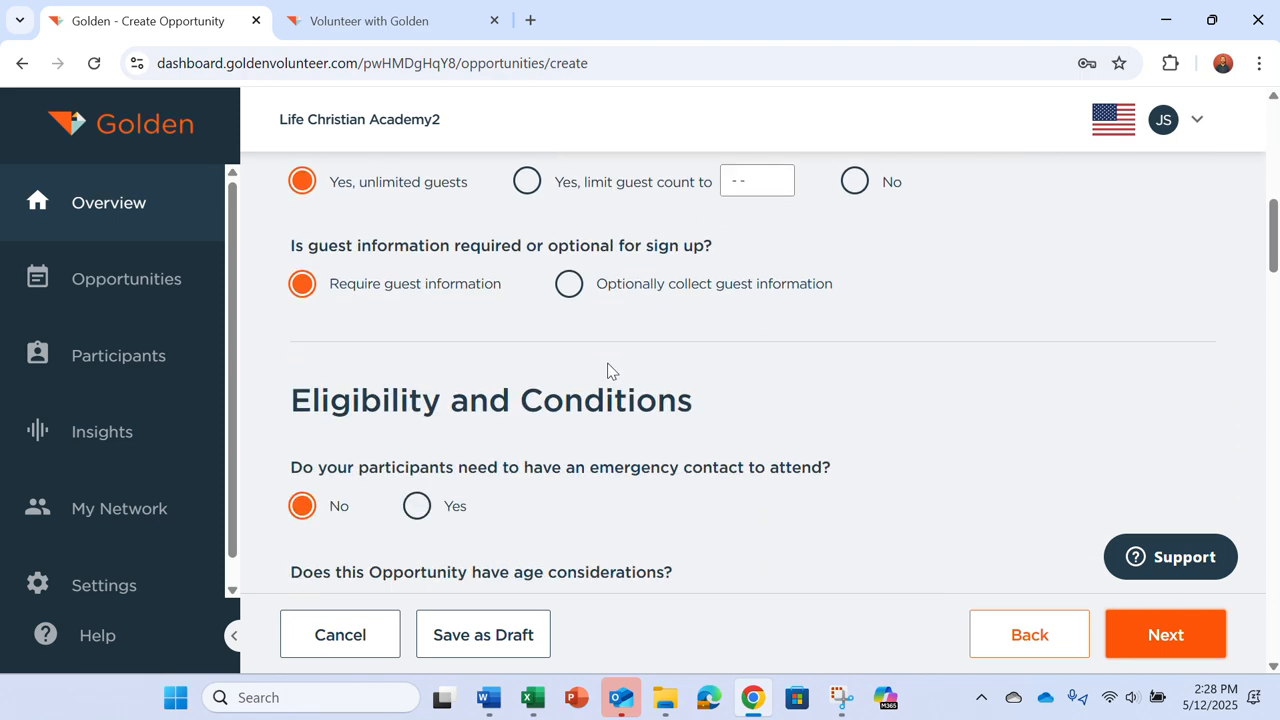
pyautogui.scroll(-3, 607, 370)
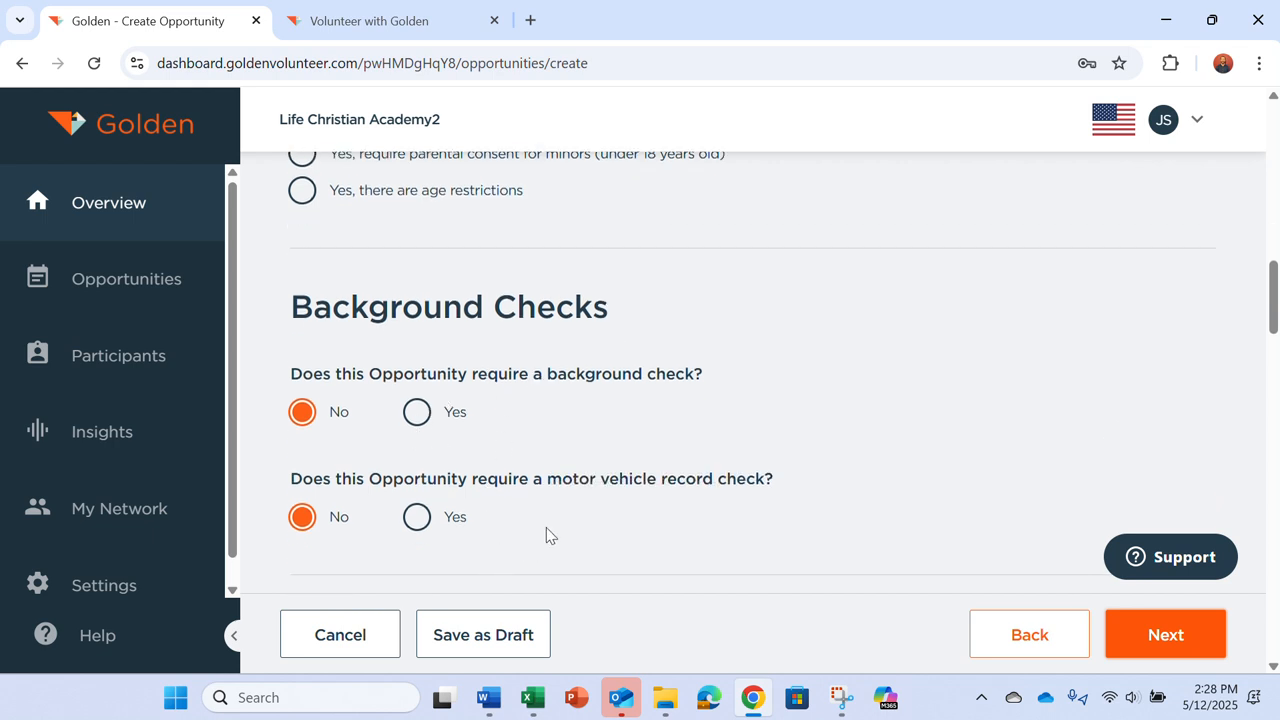
pyautogui.scroll(-4, 594, 516)
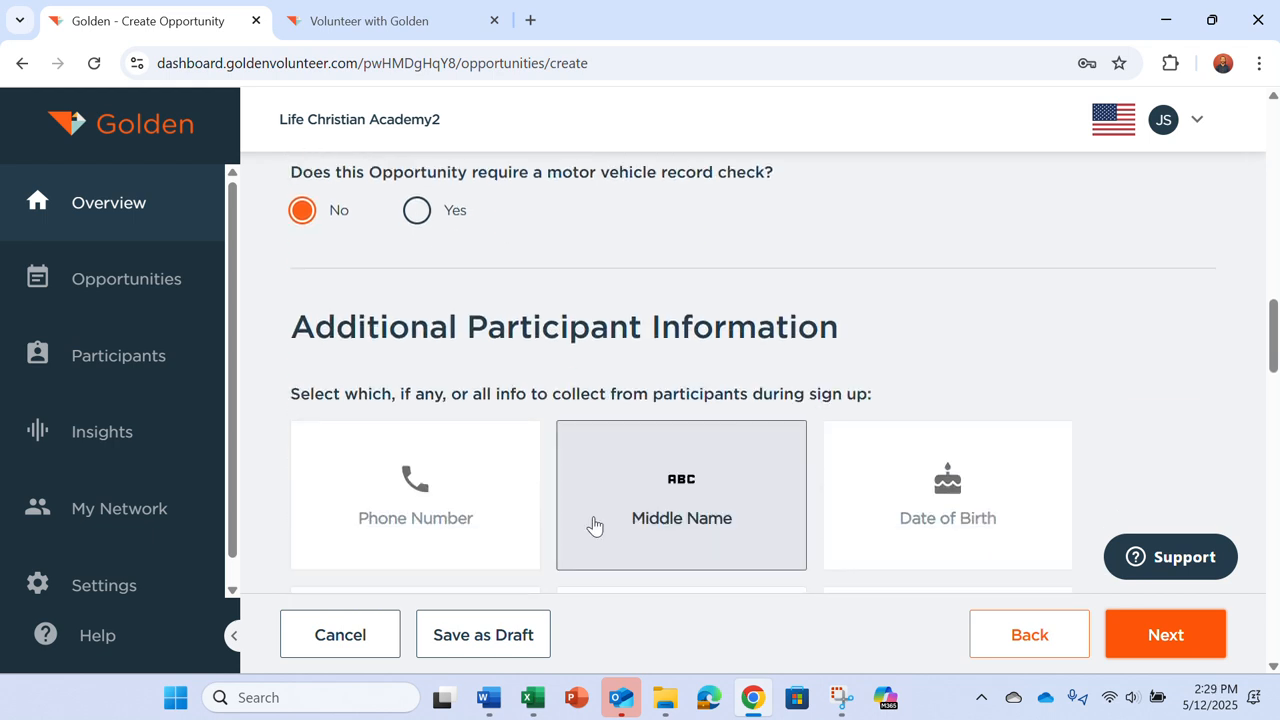
pyautogui.scroll(-4, 594, 524)
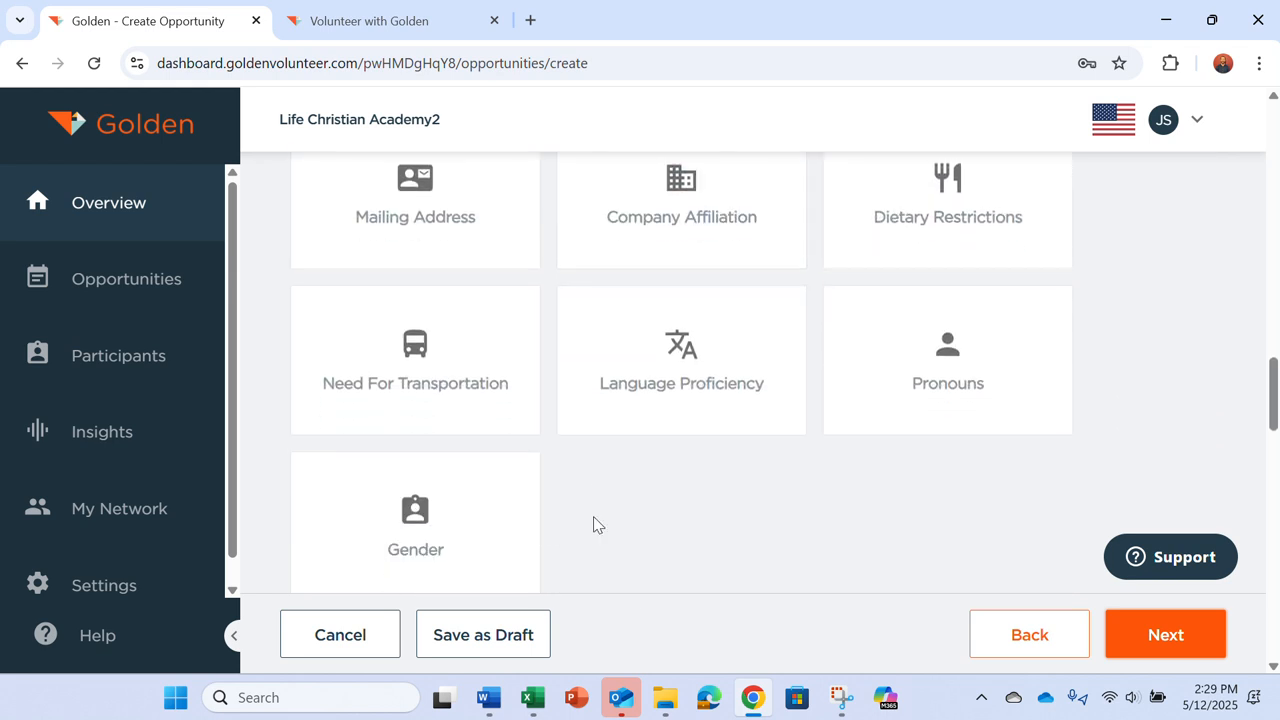
pyautogui.scroll(3, 594, 524)
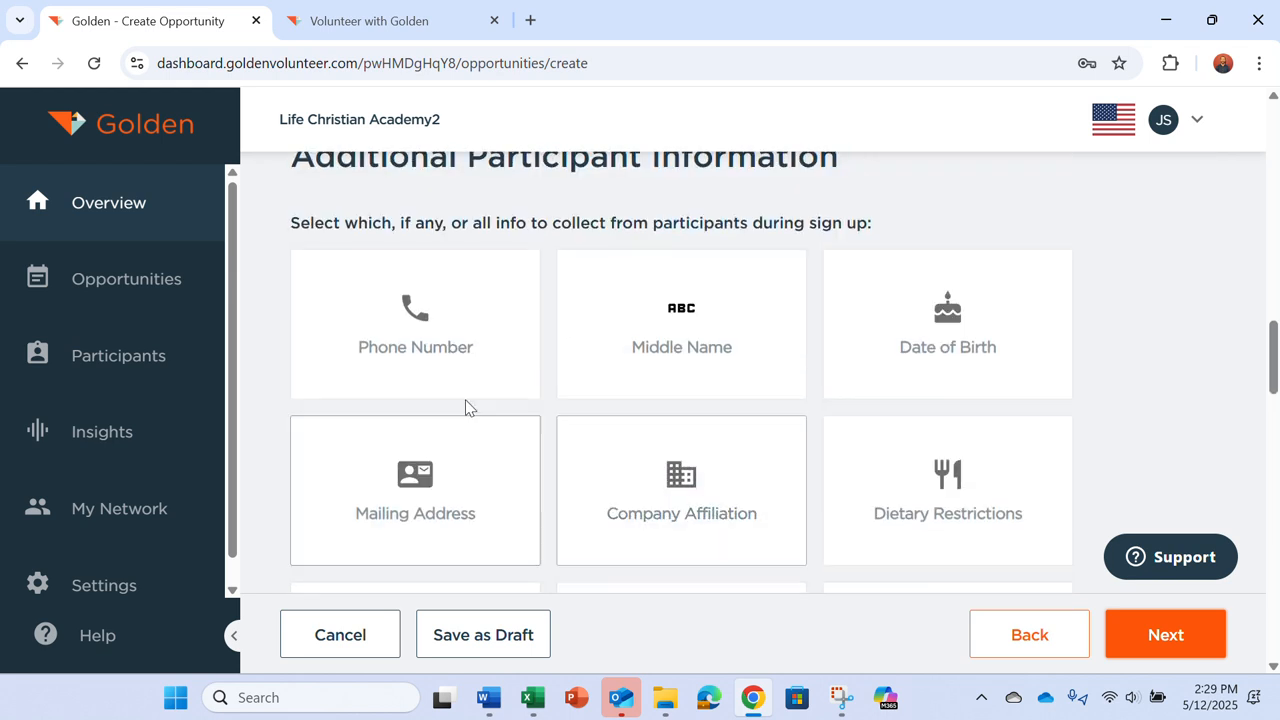
pyautogui.click(436, 364)
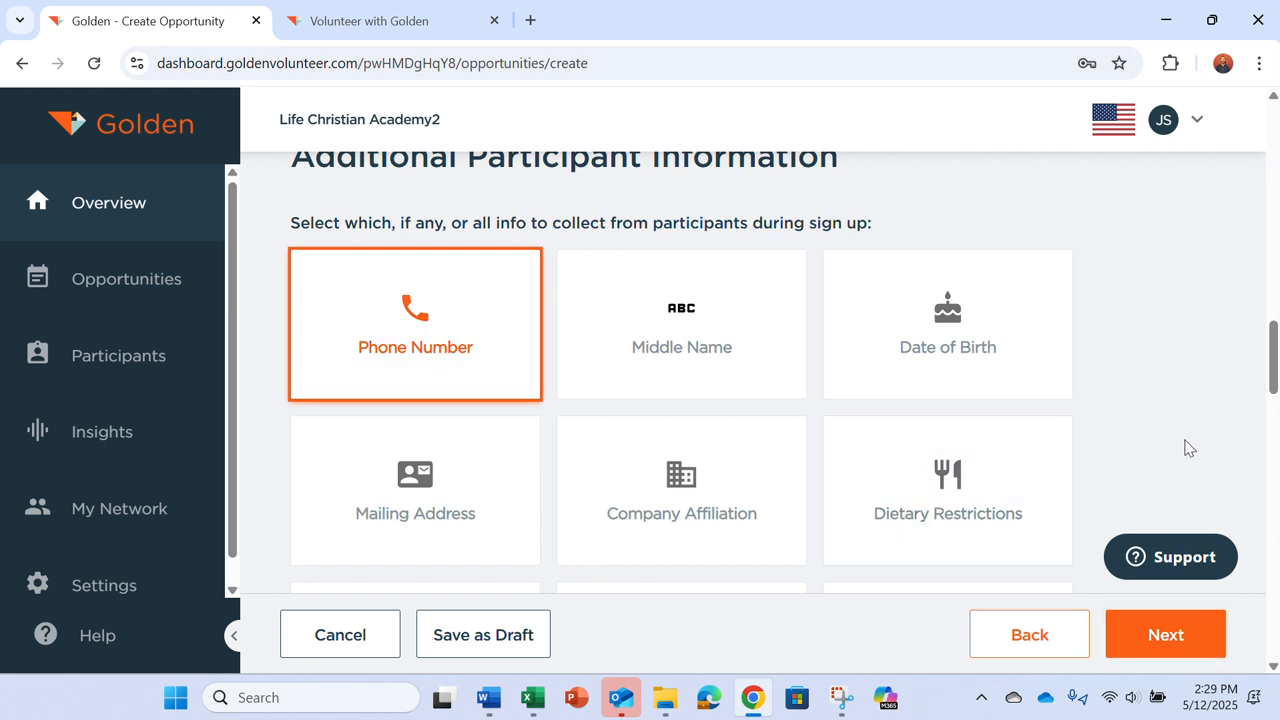
pyautogui.scroll(-1, 1187, 447)
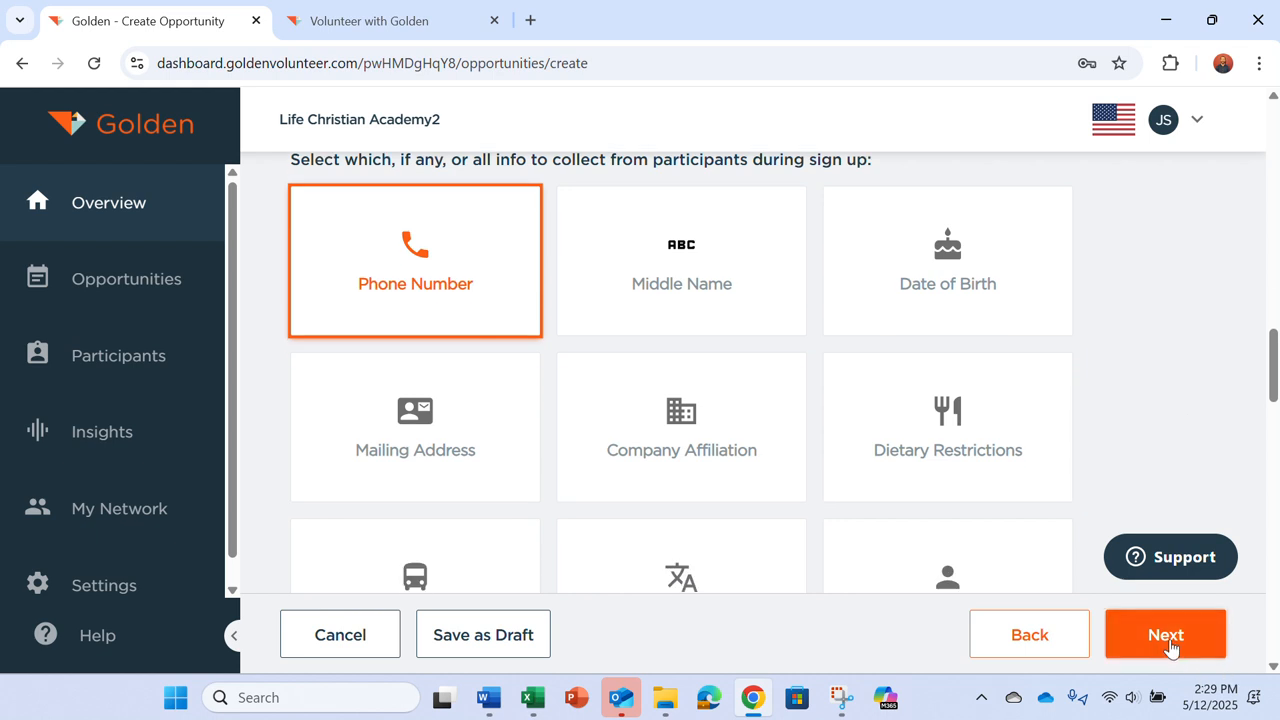
pyautogui.click(1168, 640)
pyautogui.scroll(2, 613, 498)
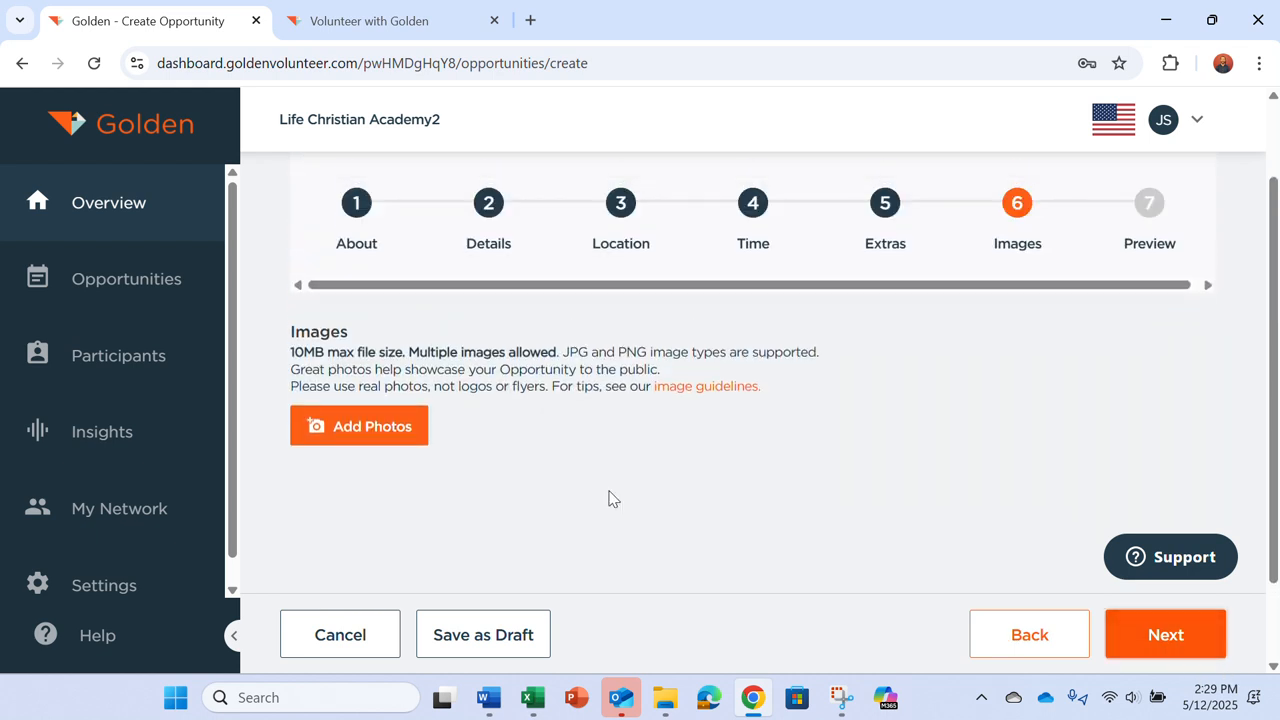
# Step: Upload the school_logo image as the opportunity's photo
pyautogui.click(343, 437)
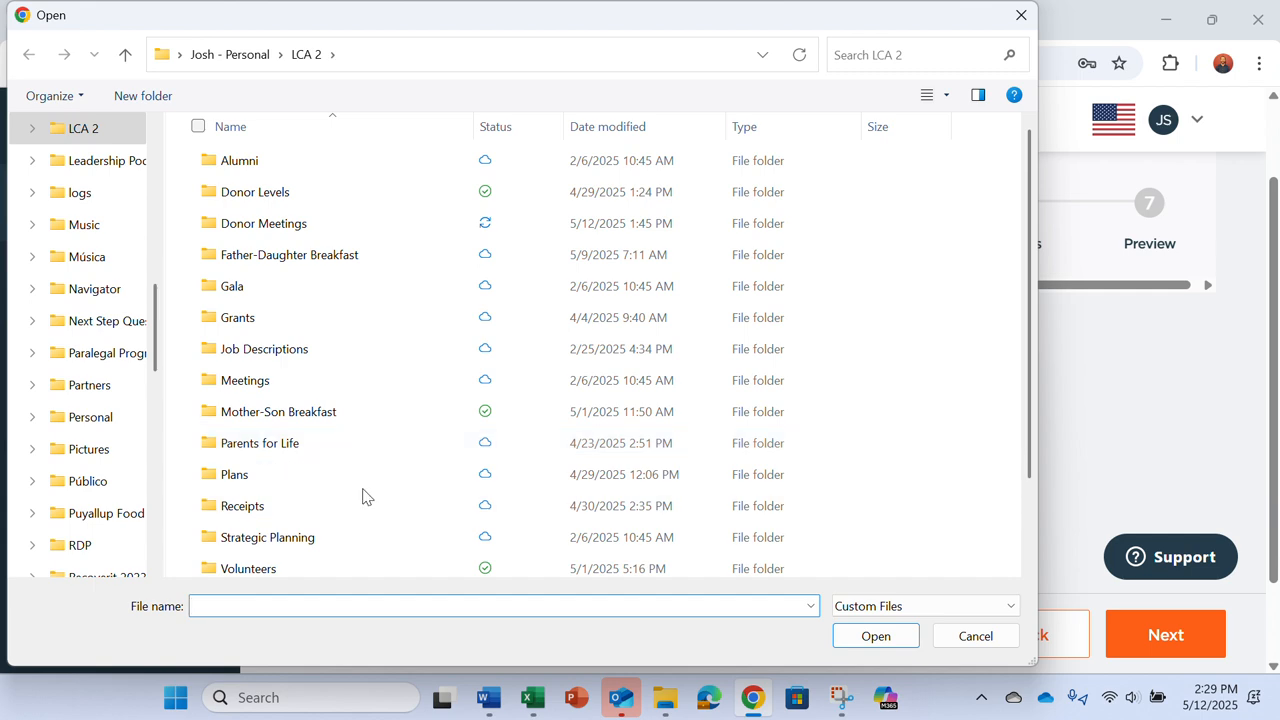
pyautogui.scroll(-1, 365, 430)
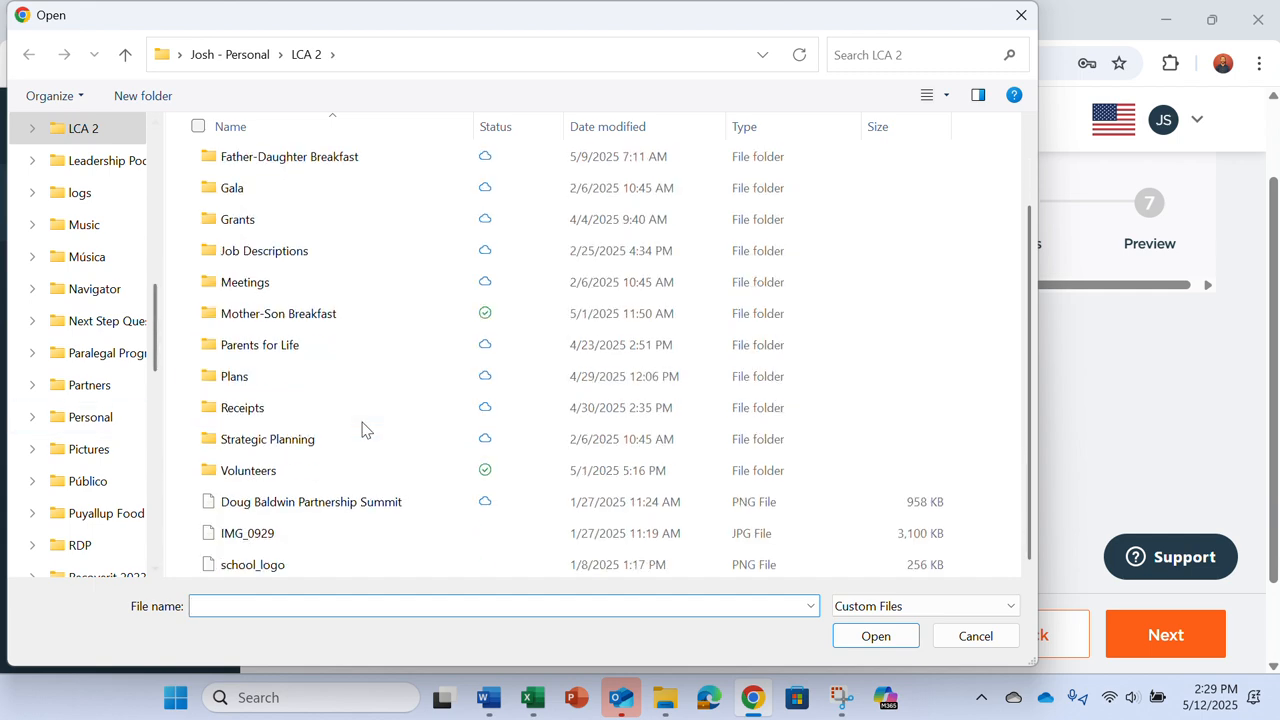
pyautogui.click(252, 565)
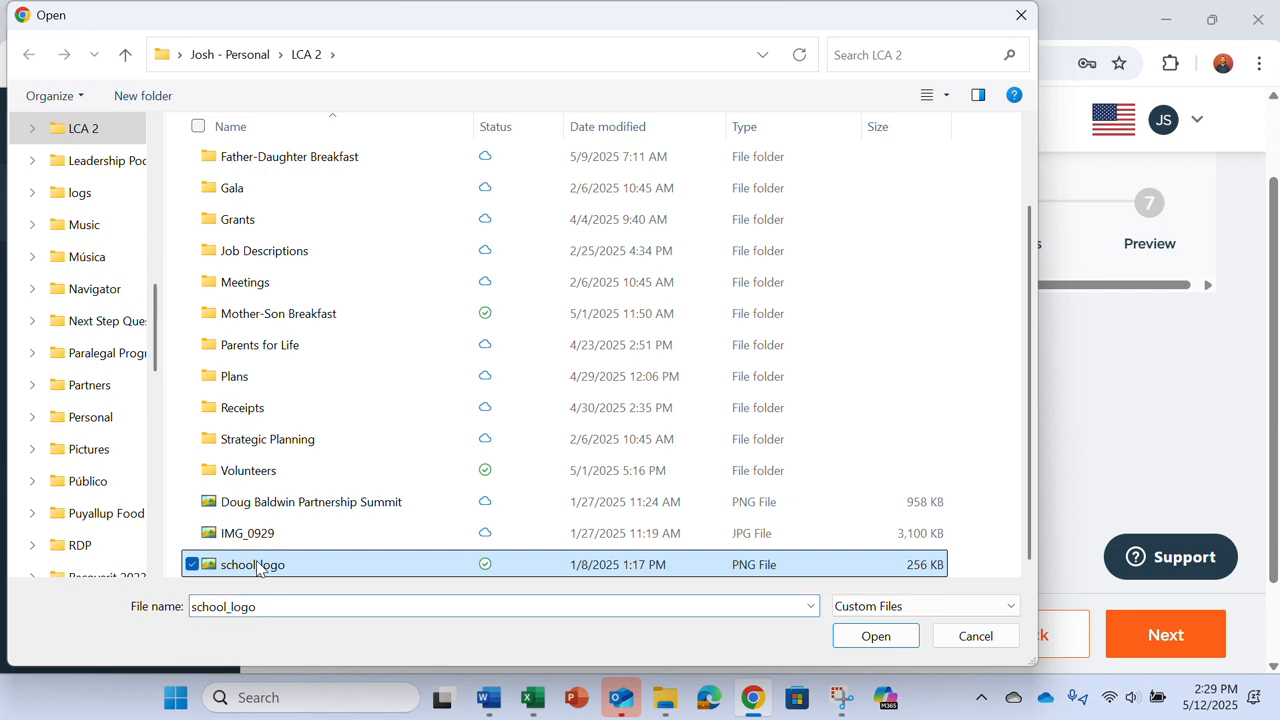
pyautogui.click(892, 638)
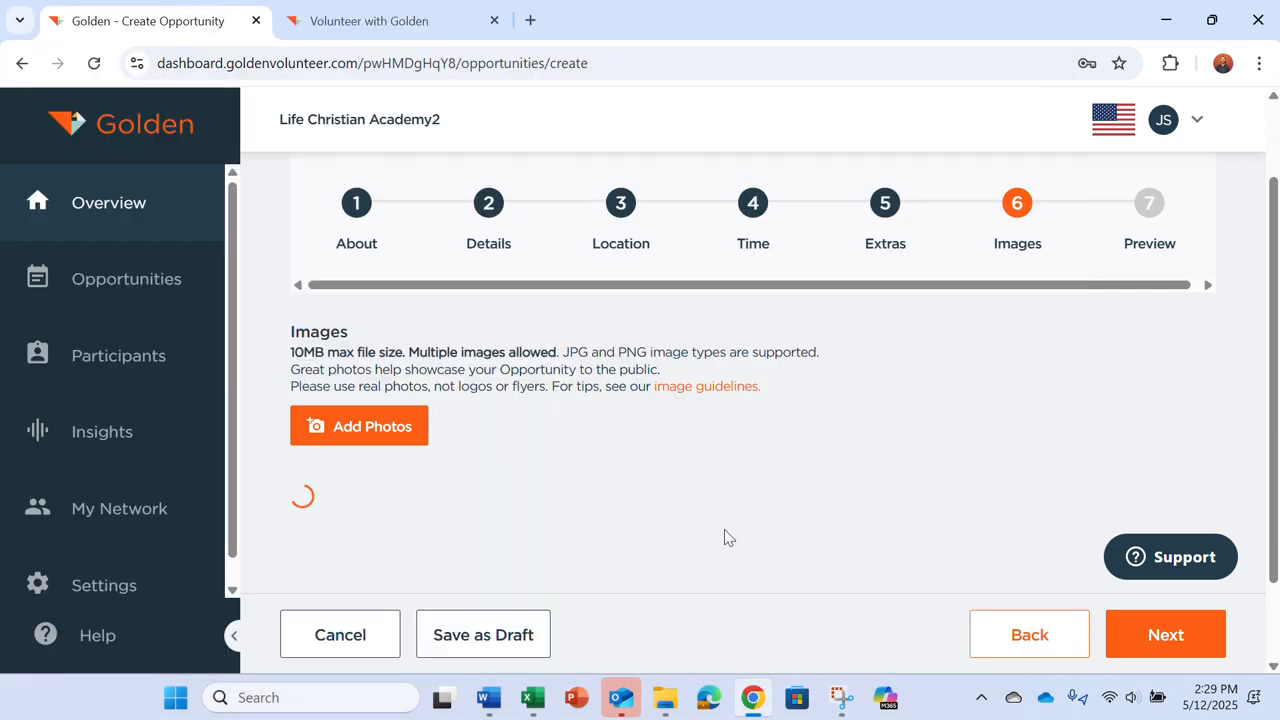
# Step: Review the opportunity preview and submit Mentor Elementary Students
pyautogui.scroll(-1, 730, 535)
pyautogui.click(1165, 634)
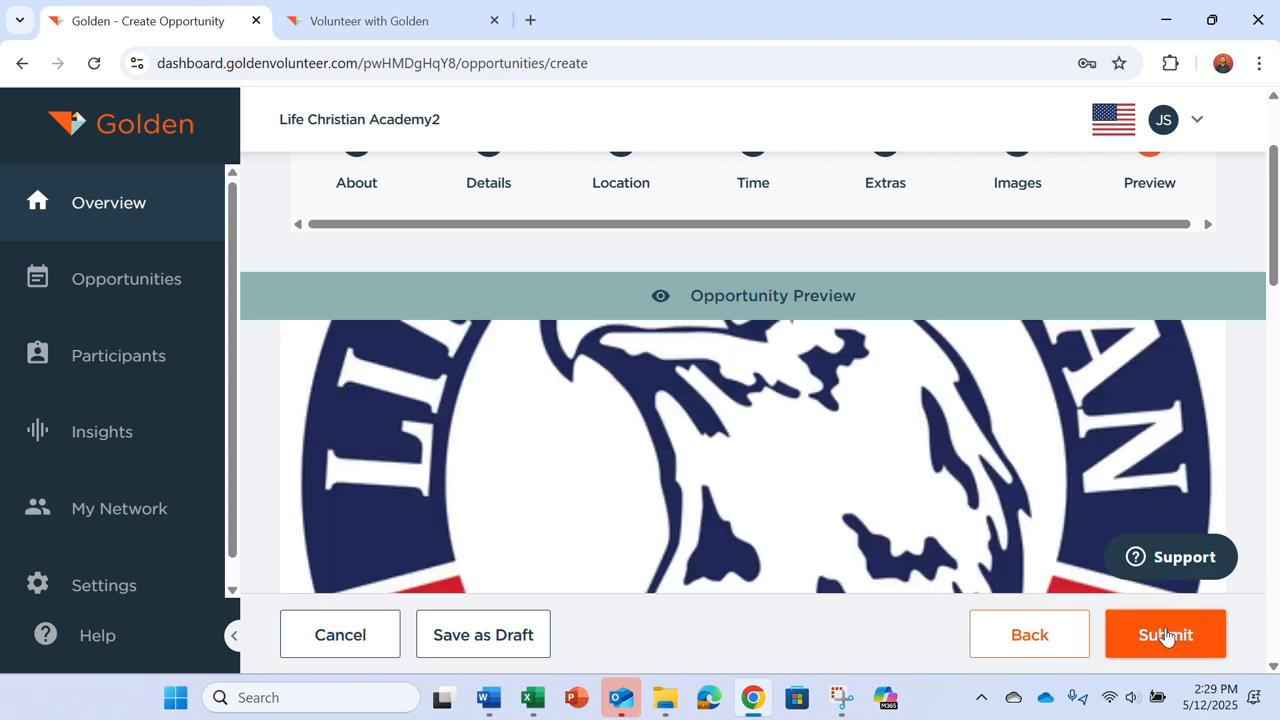
pyautogui.scroll(-10, 706, 526)
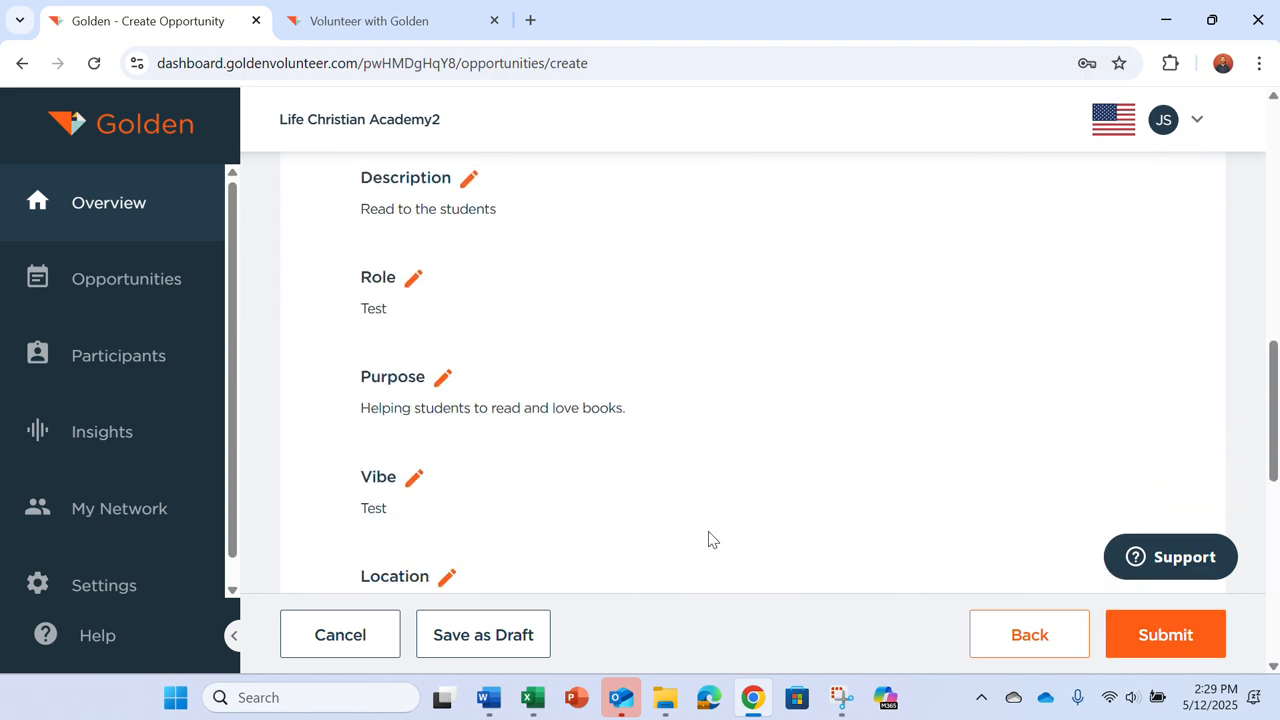
pyautogui.scroll(-8, 708, 540)
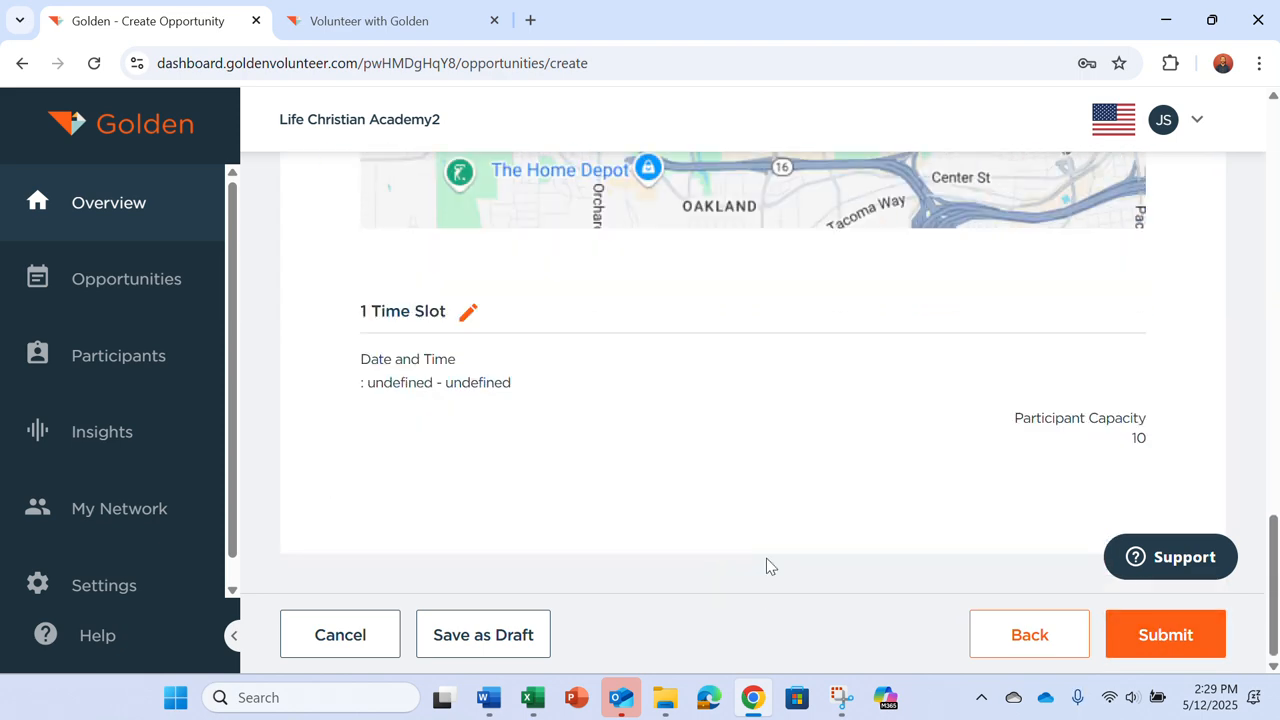
pyautogui.click(1206, 648)
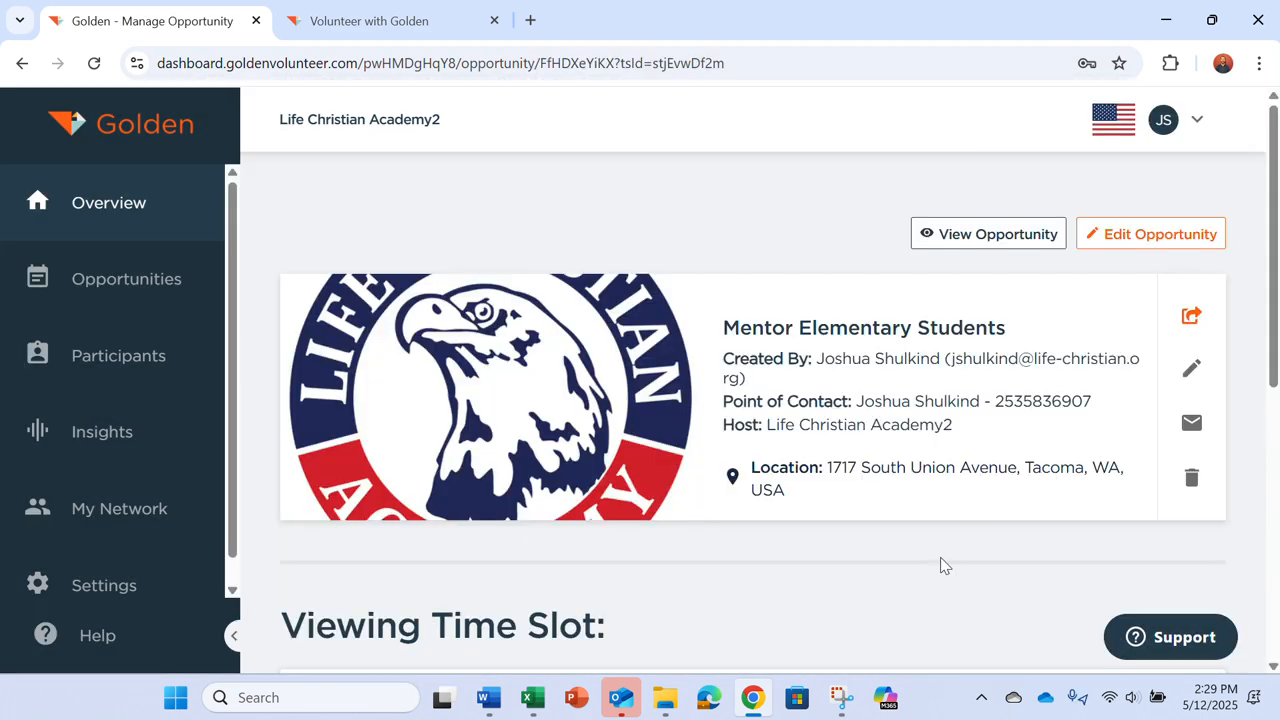
# Step: Check Upcoming Time Slots on the dashboard Overview, then switch to the public portal tab
pyautogui.scroll(-5, 754, 541)
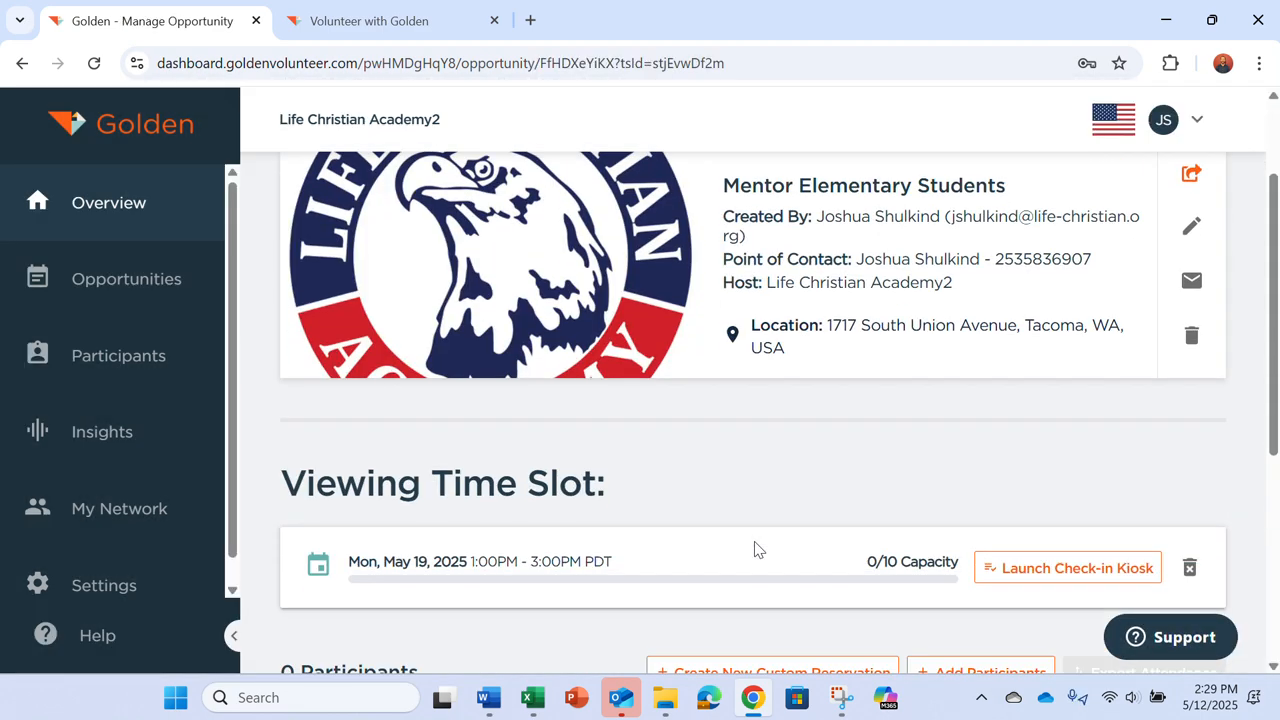
pyautogui.scroll(5, 755, 549)
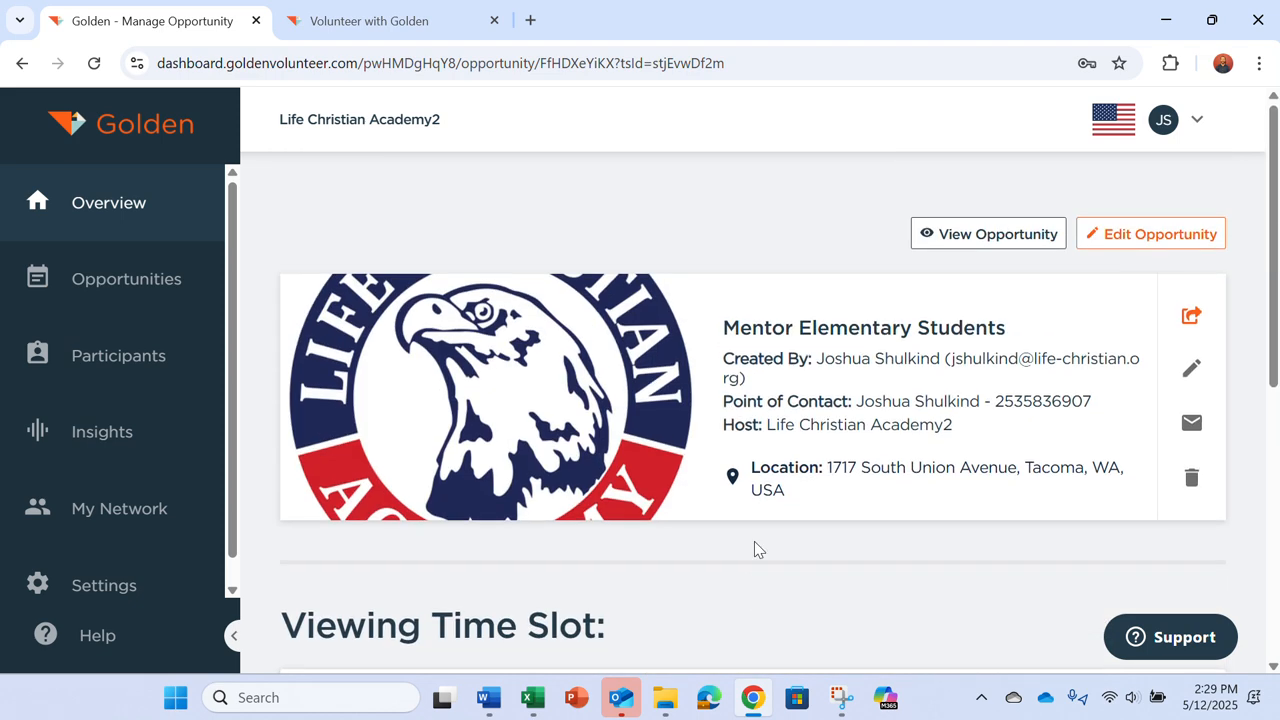
pyautogui.click(119, 221)
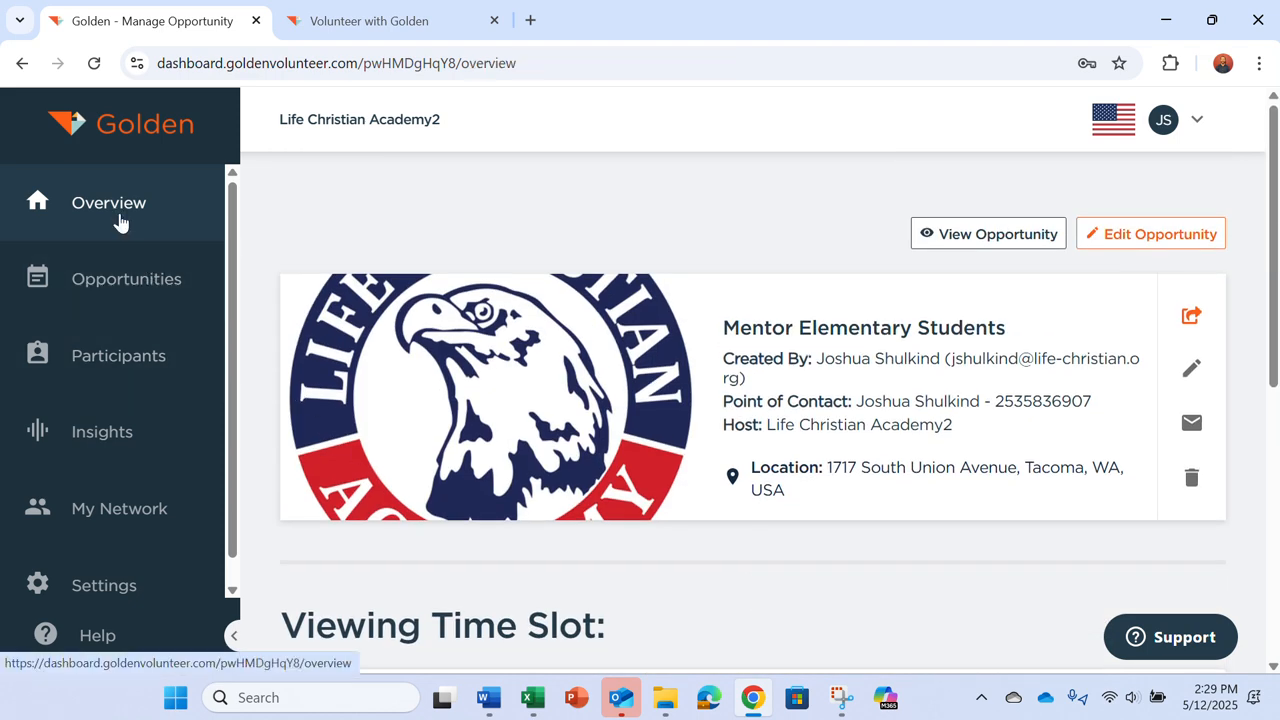
pyautogui.scroll(-10, 633, 450)
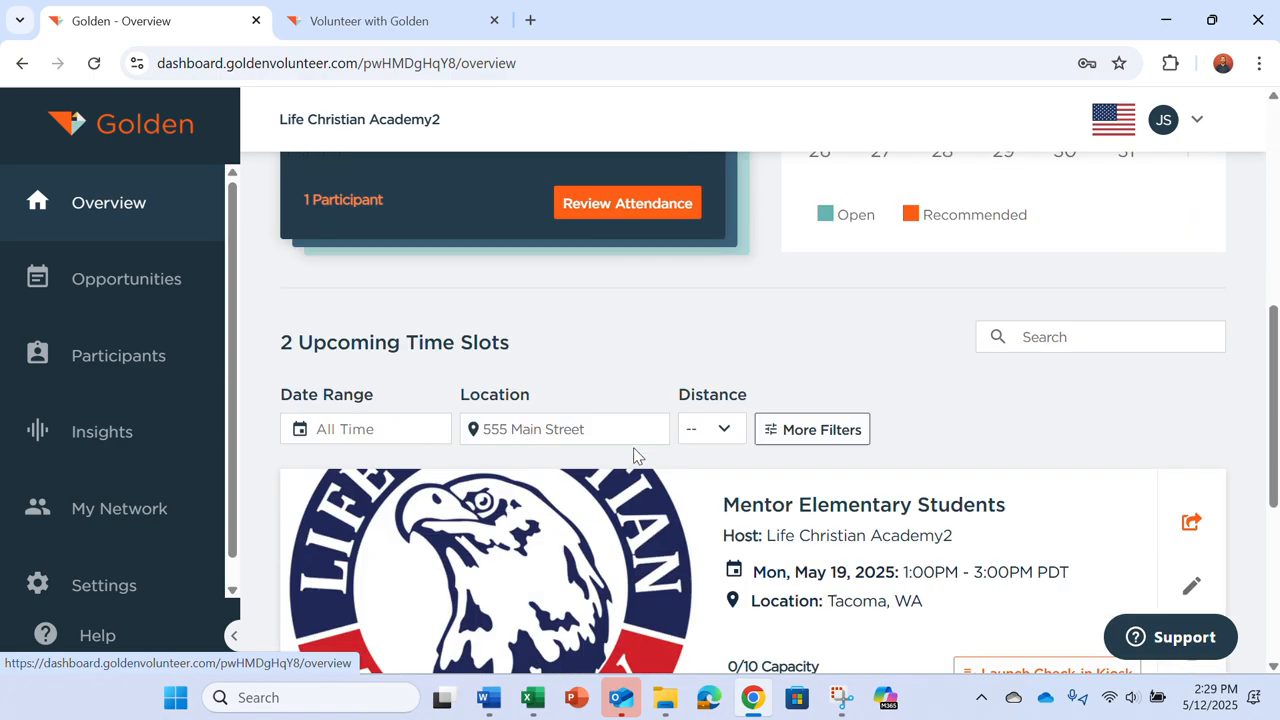
pyautogui.scroll(7, 633, 455)
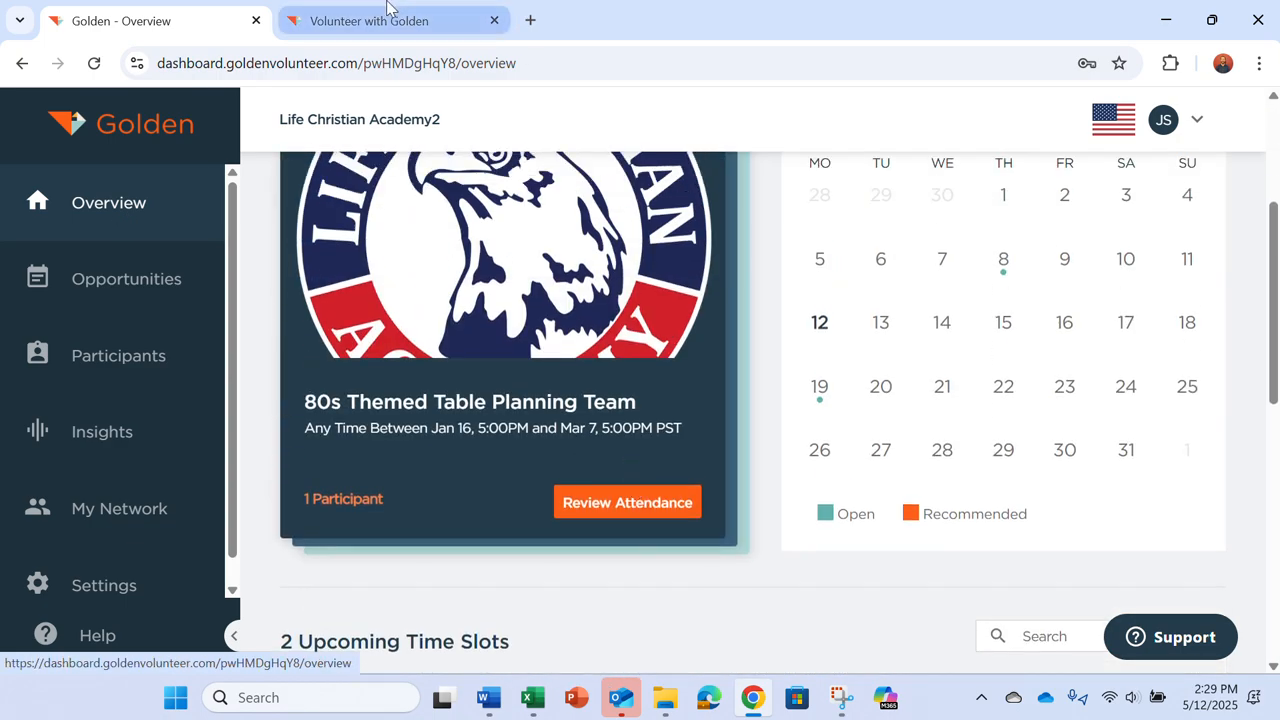
pyautogui.click(388, 14)
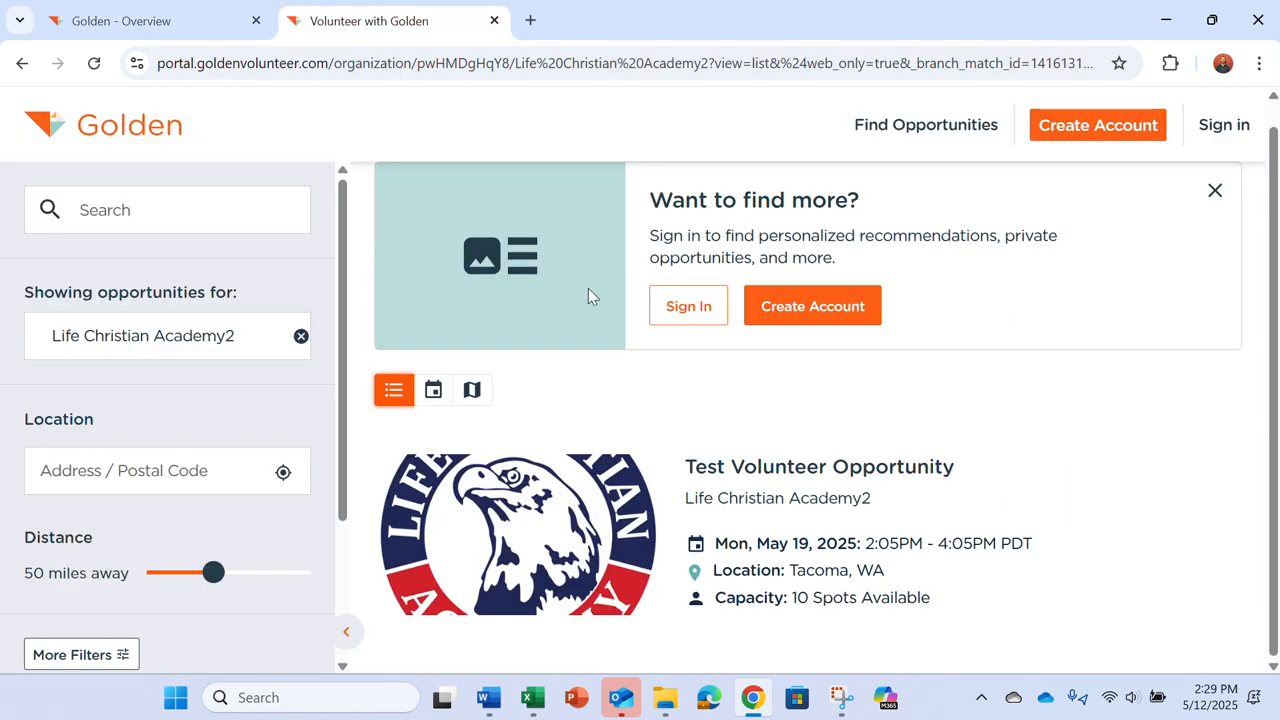
# Step: Reload the public portal to confirm Mentor Elementary Students is listed, then return to Overview
pyautogui.click(94, 63)
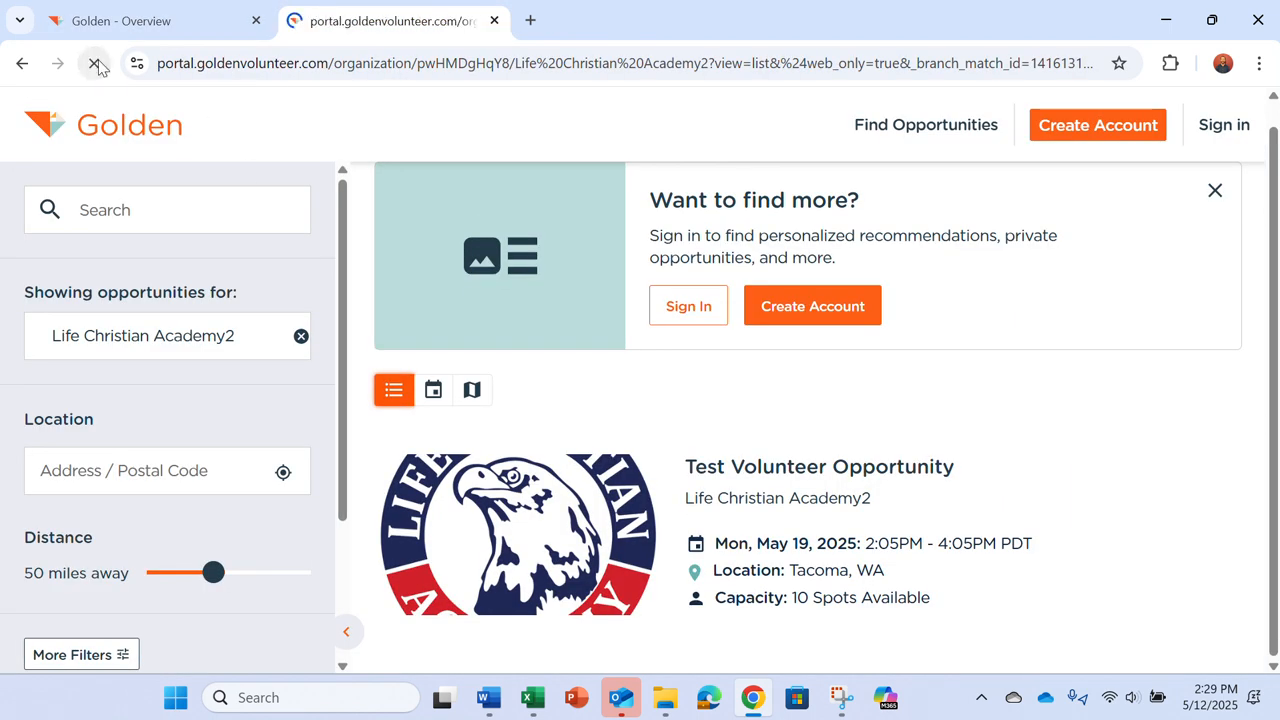
pyautogui.scroll(-3, 470, 350)
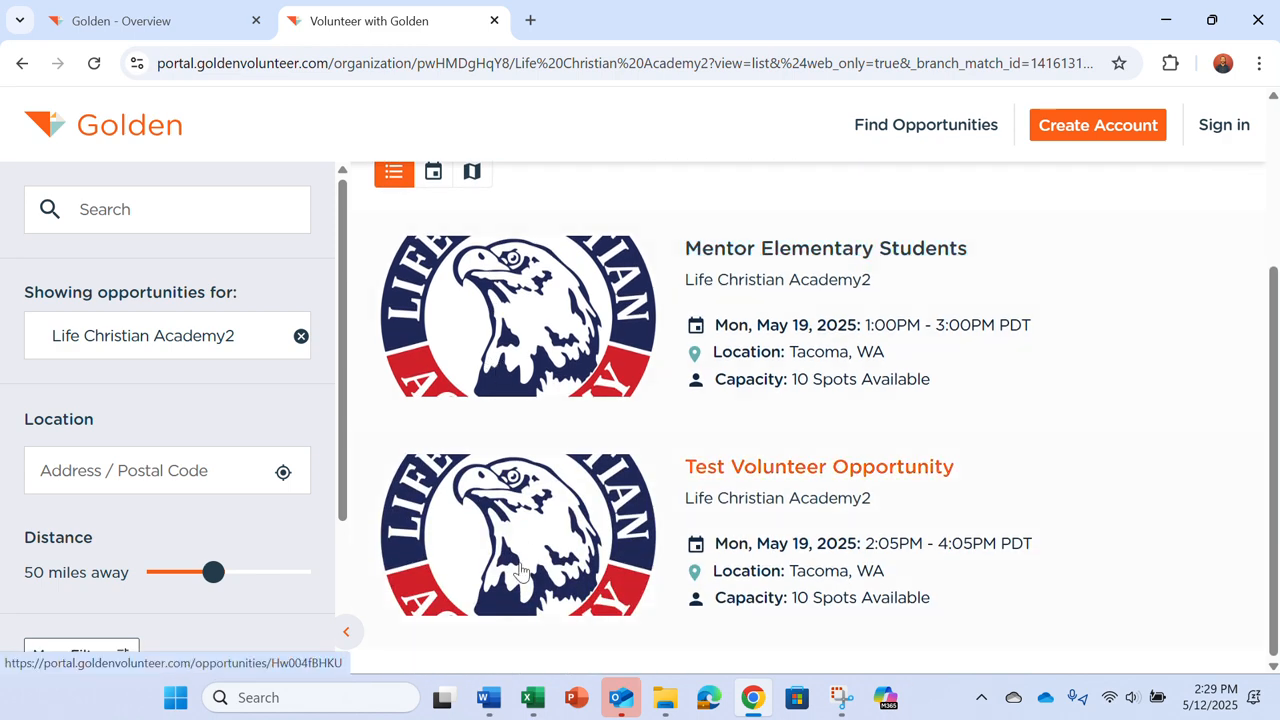
pyautogui.scroll(3, 555, 478)
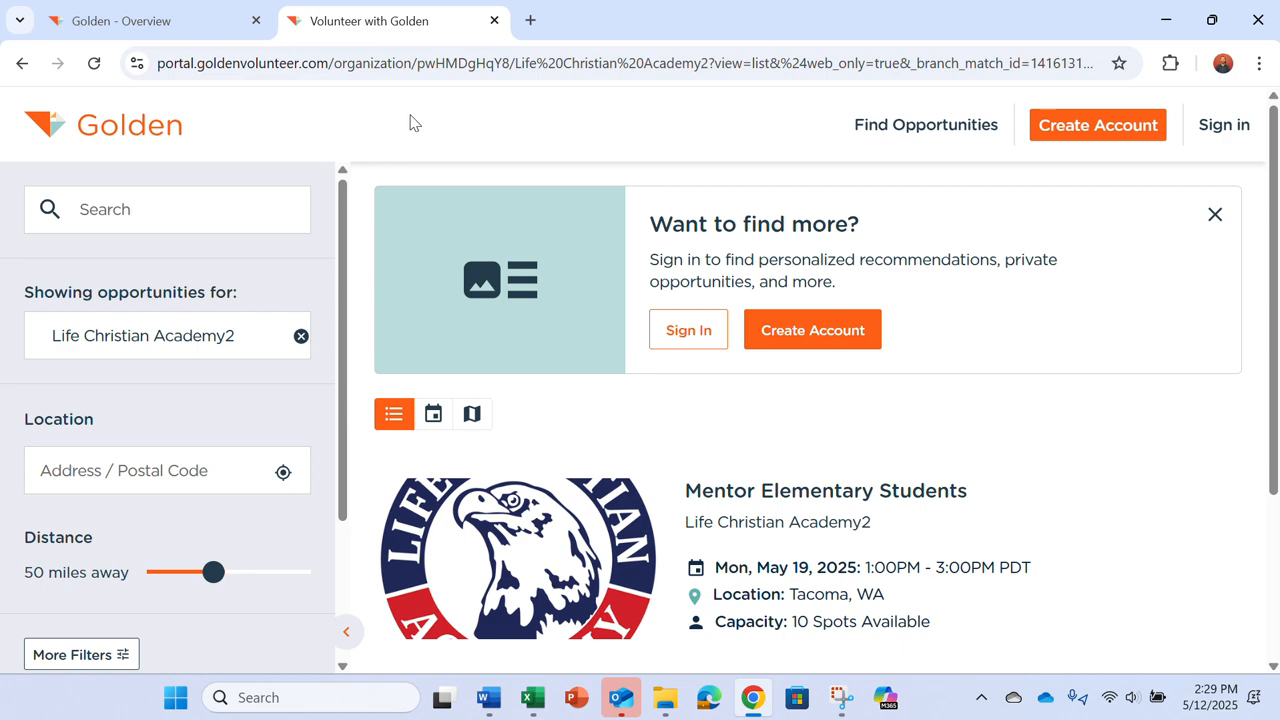
pyautogui.click(130, 23)
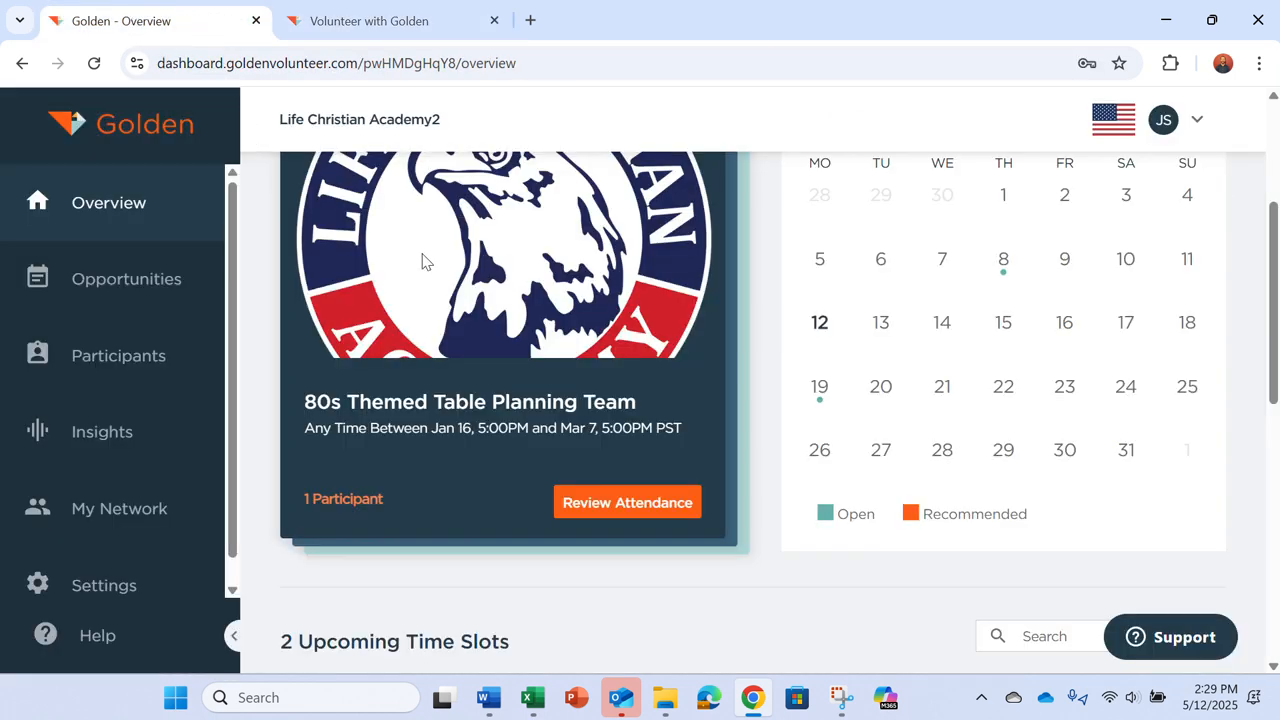
pyautogui.scroll(-1, 422, 261)
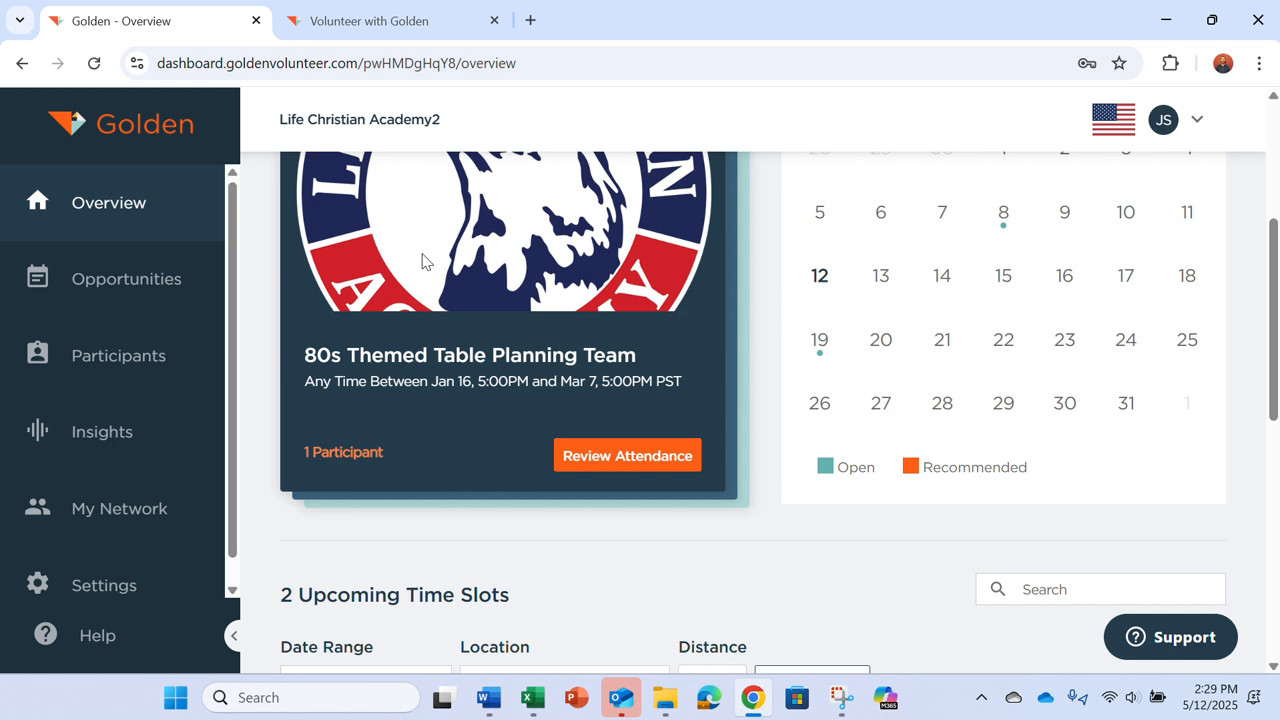